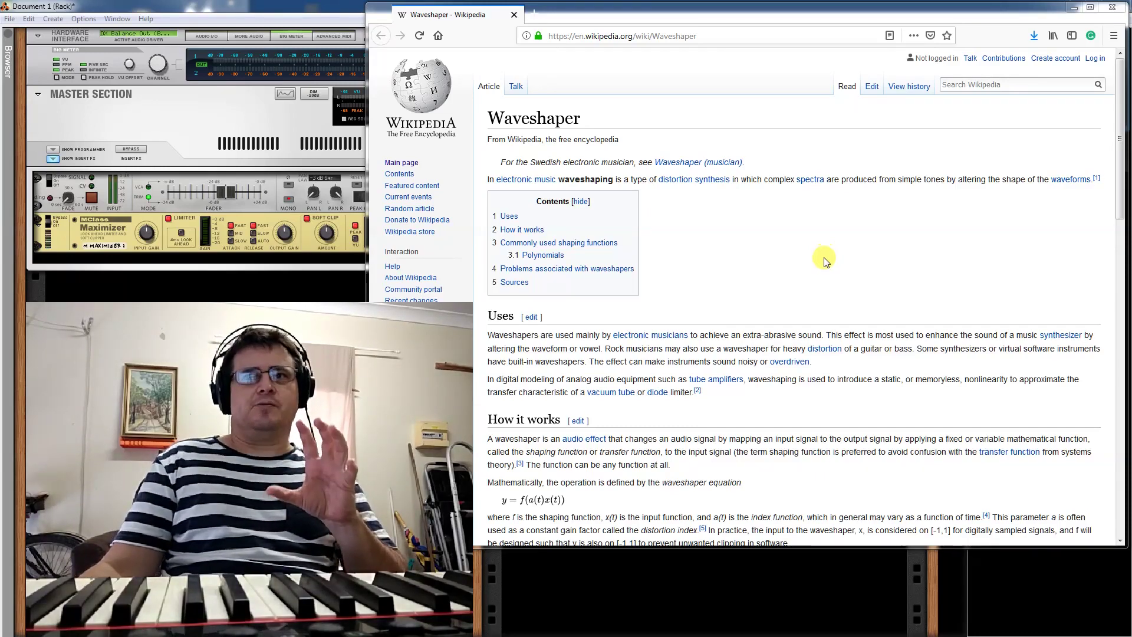
Step: Skim the Wikipedia article on waveshapers, including its shaping functions and polynomial formulas, and close it to return to the Reason rack
scroll(826, 257, "down", 3)
scroll(824, 258, "down", 4)
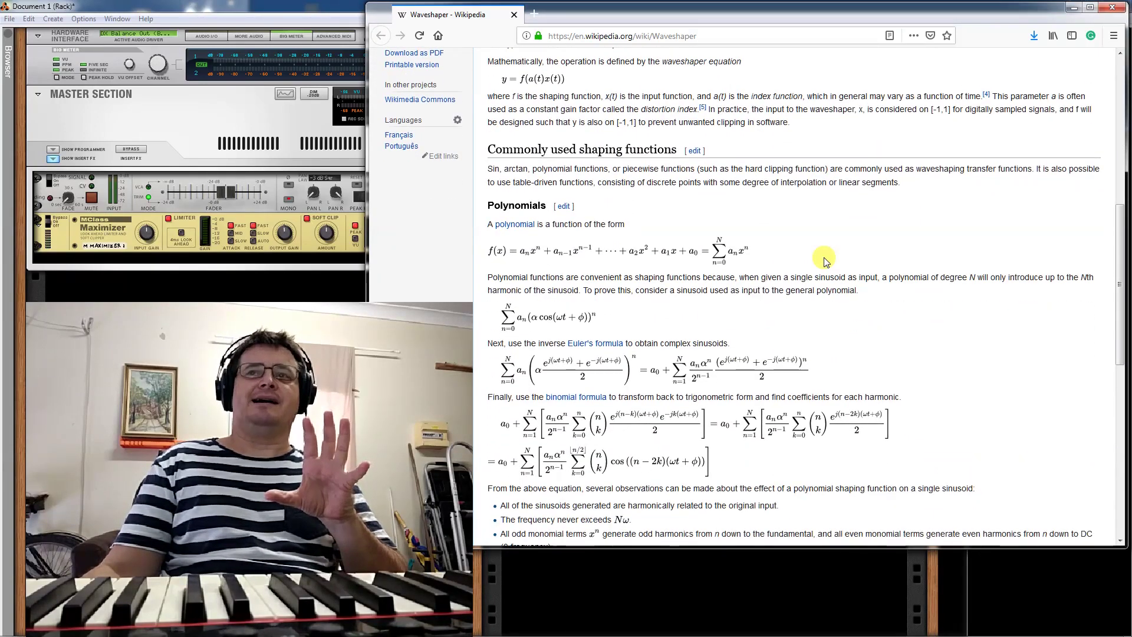
scroll(824, 260, "down", 1)
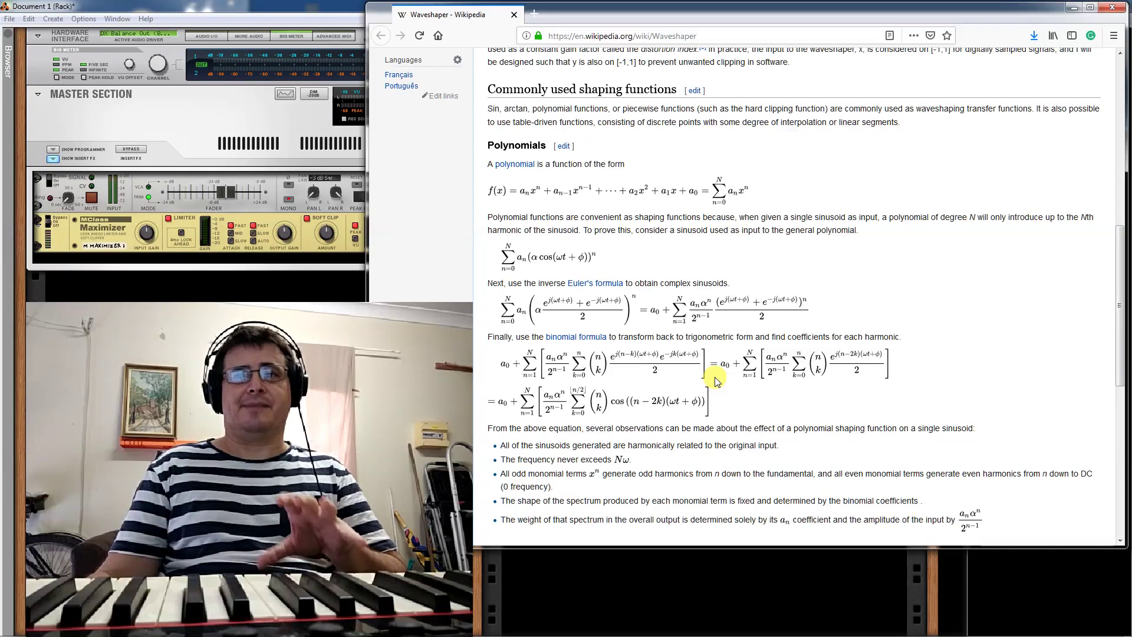
scroll(715, 381, "up", 8)
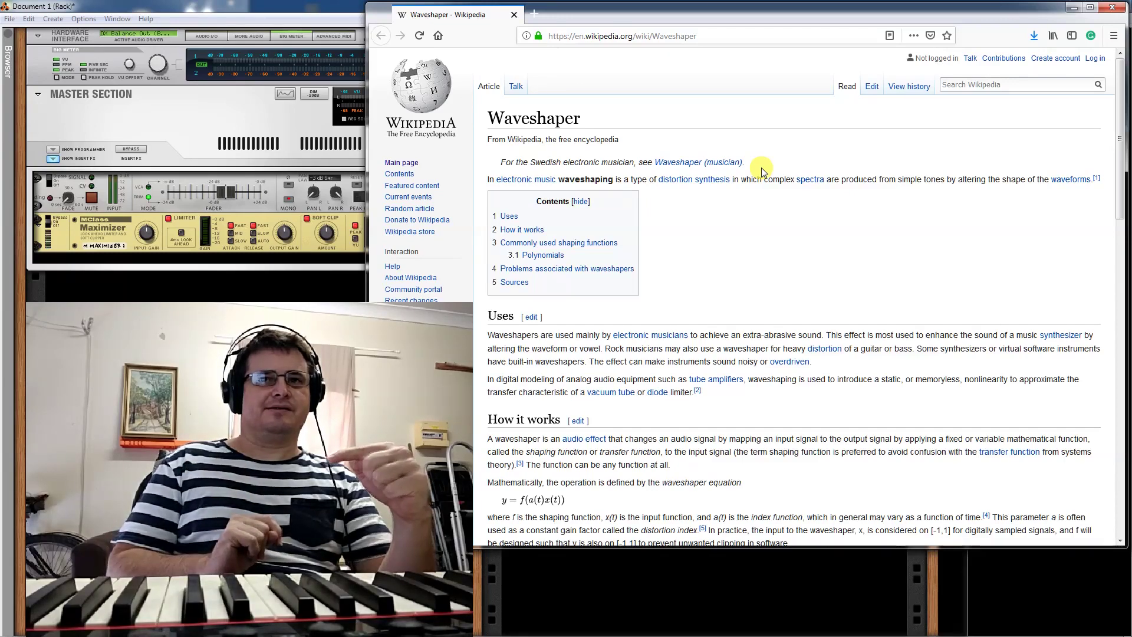
left_click(1112, 7)
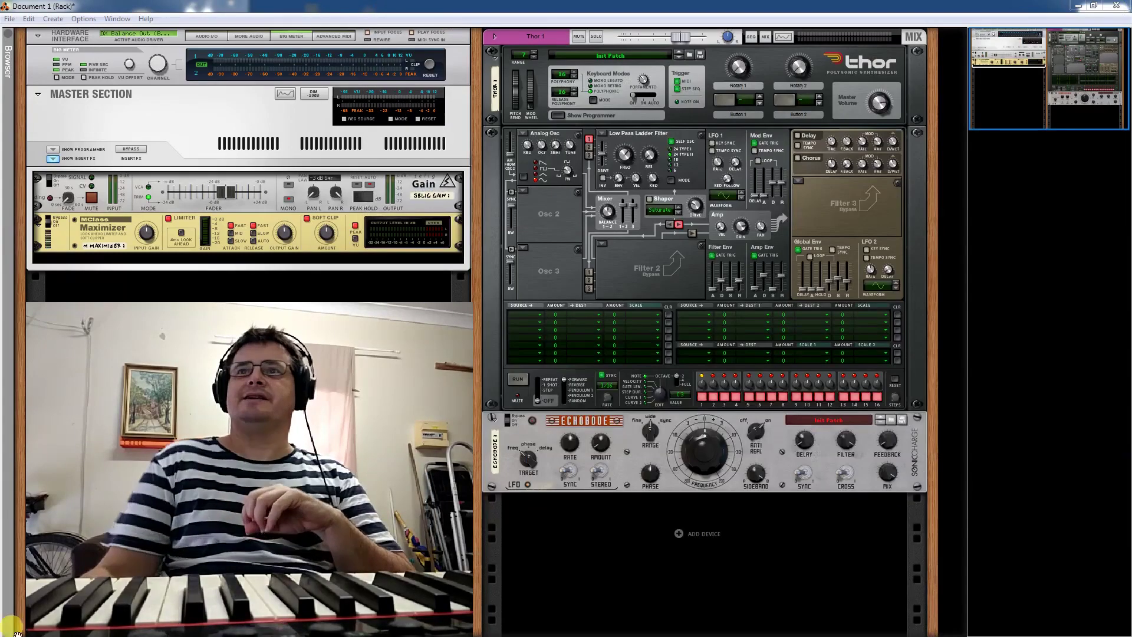
Step: Collapse the Echobode device and load an Analog oscillator into Thor's Osc 2 slot
left_click(494, 418)
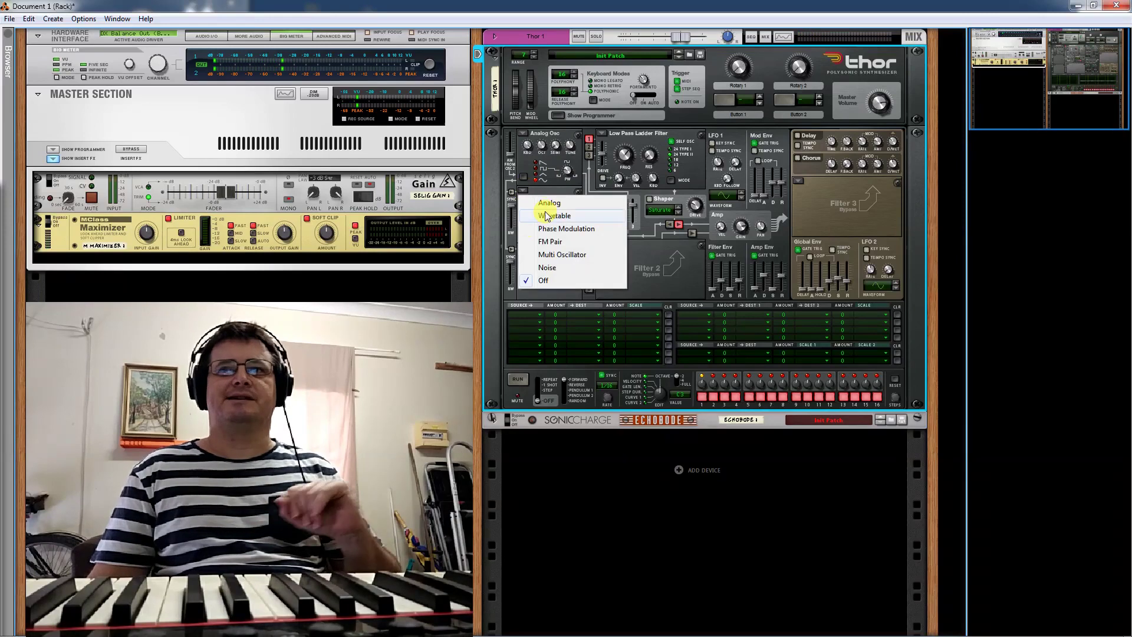
left_click(548, 204)
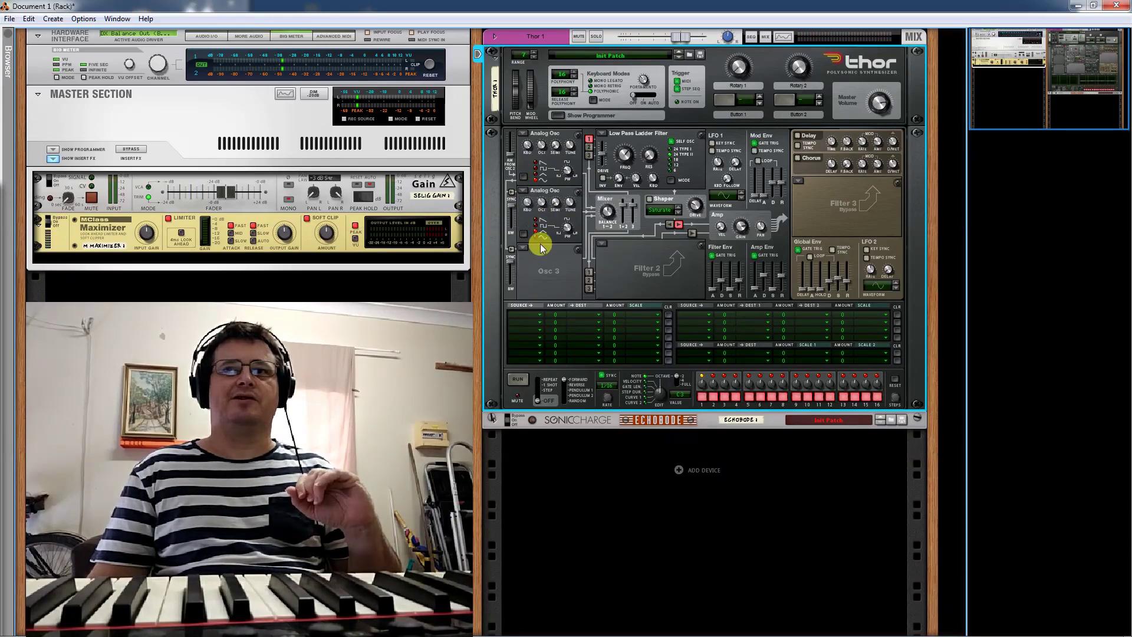
Step: Route Osc 2 to Osc 1 Pitch in the first modulation matrix row and raise the modulation amount
left_click(521, 314)
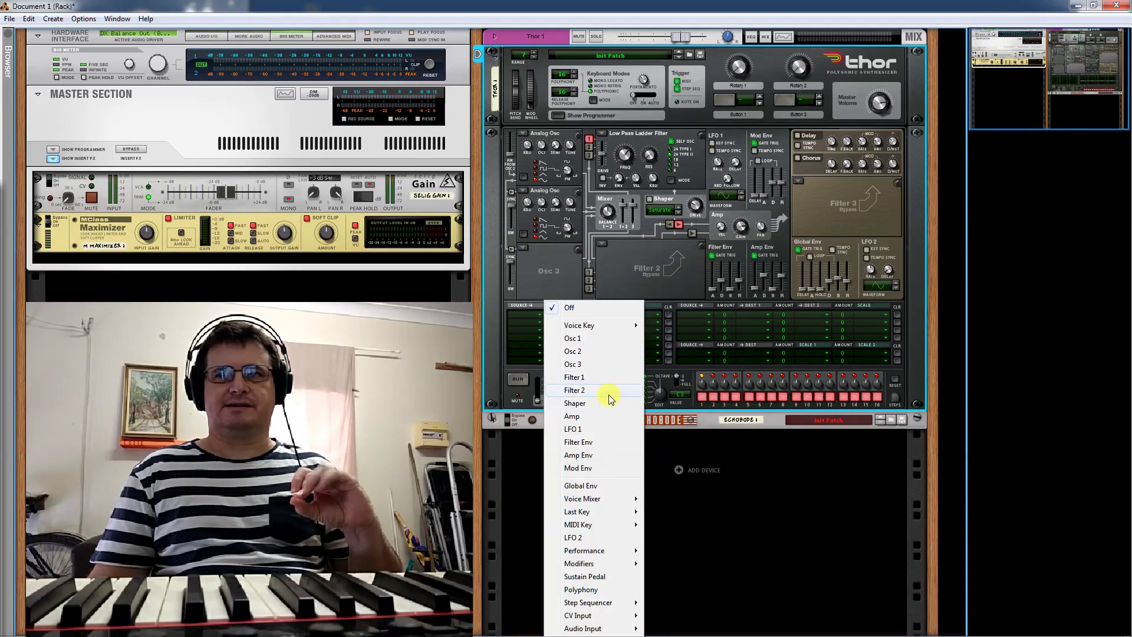
left_click(572, 351)
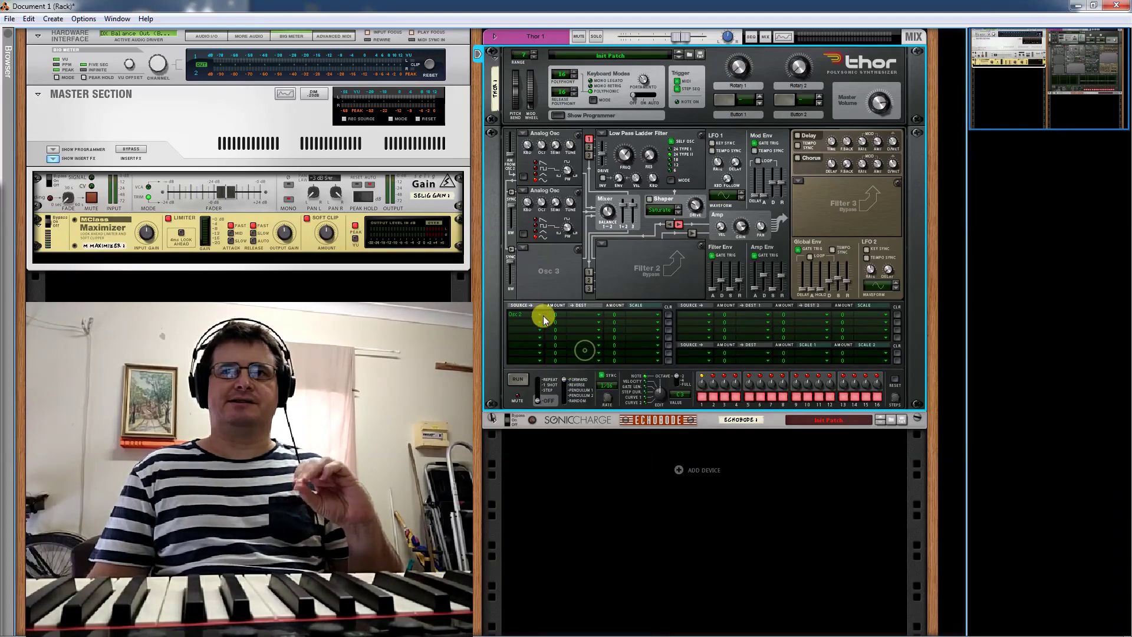
left_click(581, 315)
mouse_move(606, 341)
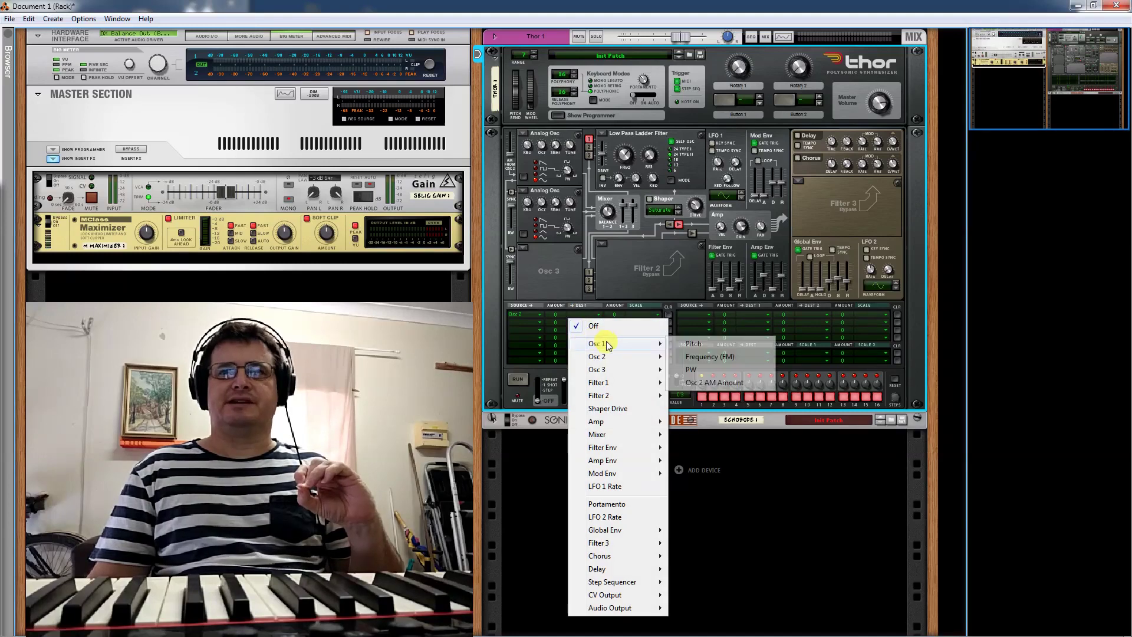
left_click(677, 347)
left_click_drag(563, 308, 563, 277)
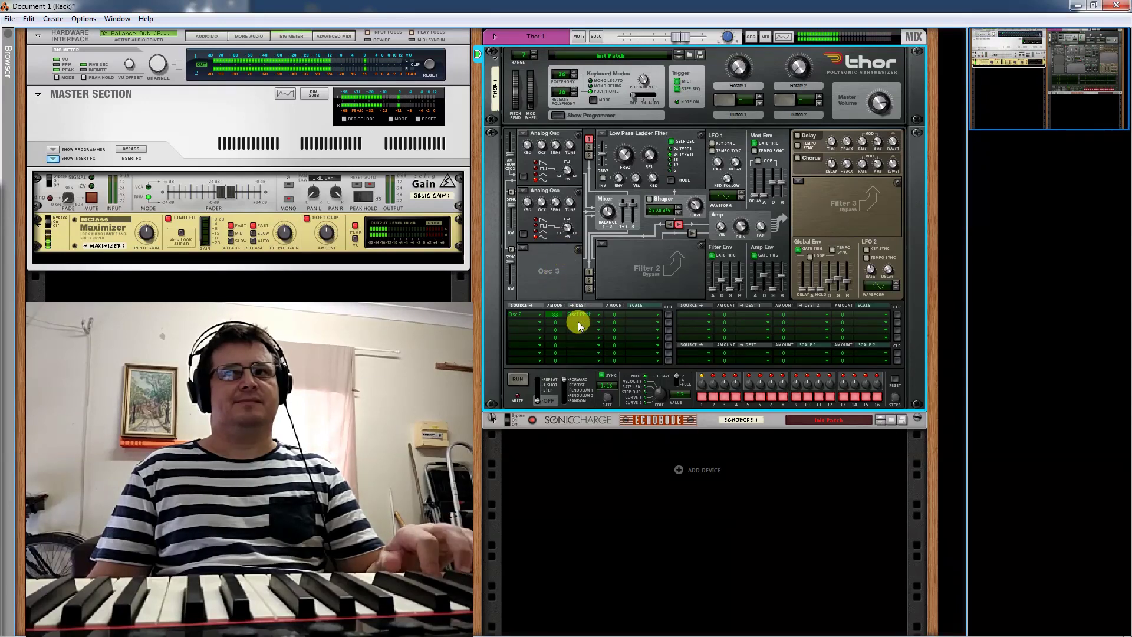
mouse_move(557, 318)
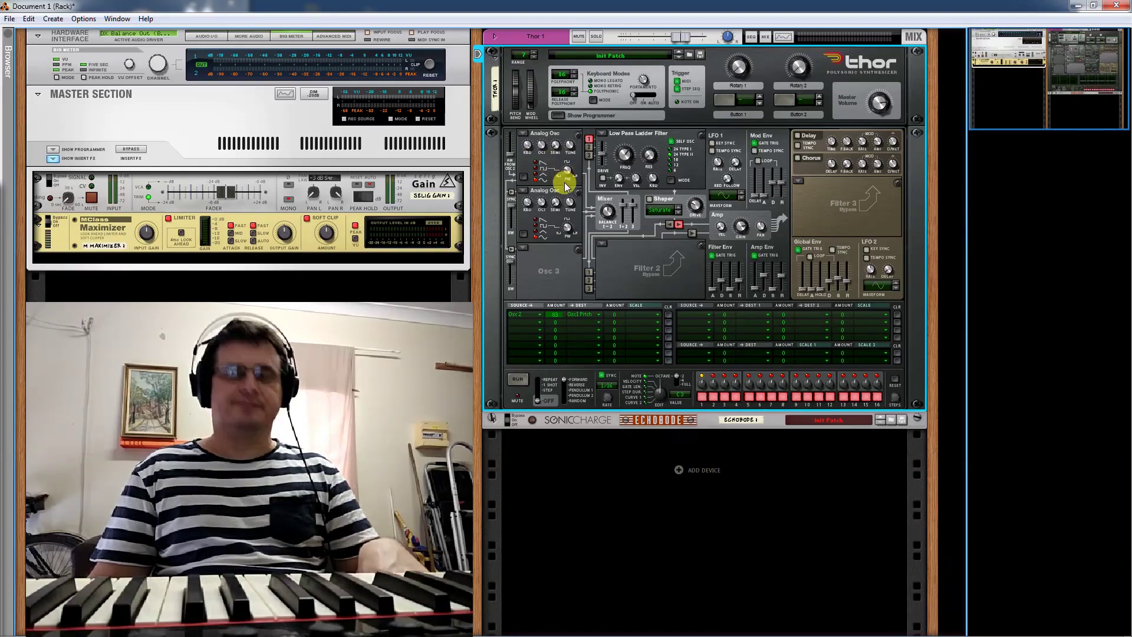
Step: Show the Spectrum EQ analyzer for the Master Section and place it below the Thor device
key("F2")
left_click_drag(229, 7, 746, 375)
left_click(787, 588)
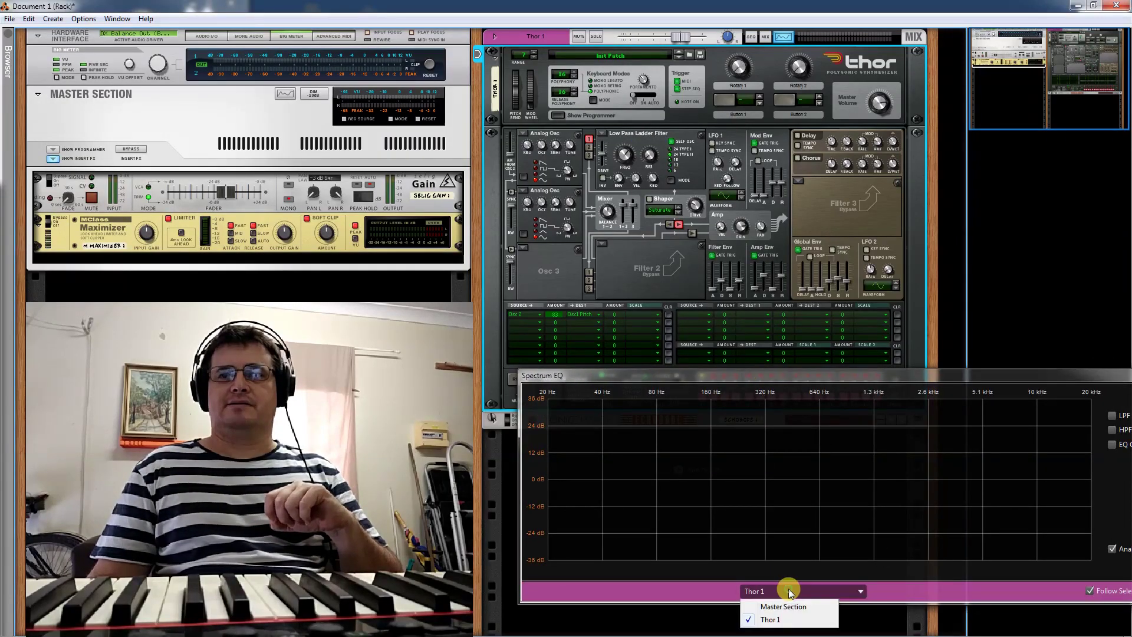
left_click(790, 609)
left_click_drag(786, 399, 752, 428)
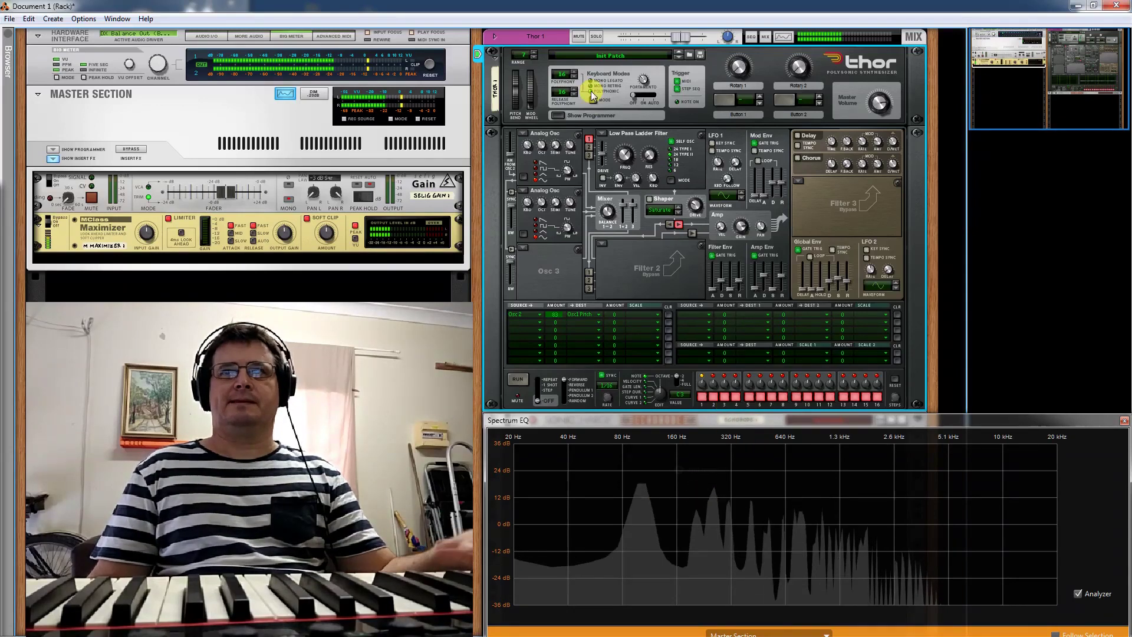
Step: Scale the Osc 2 to Osc 1 Pitch routing by Rotary 1, with the modulation and scale amounts at 100
left_click(647, 313)
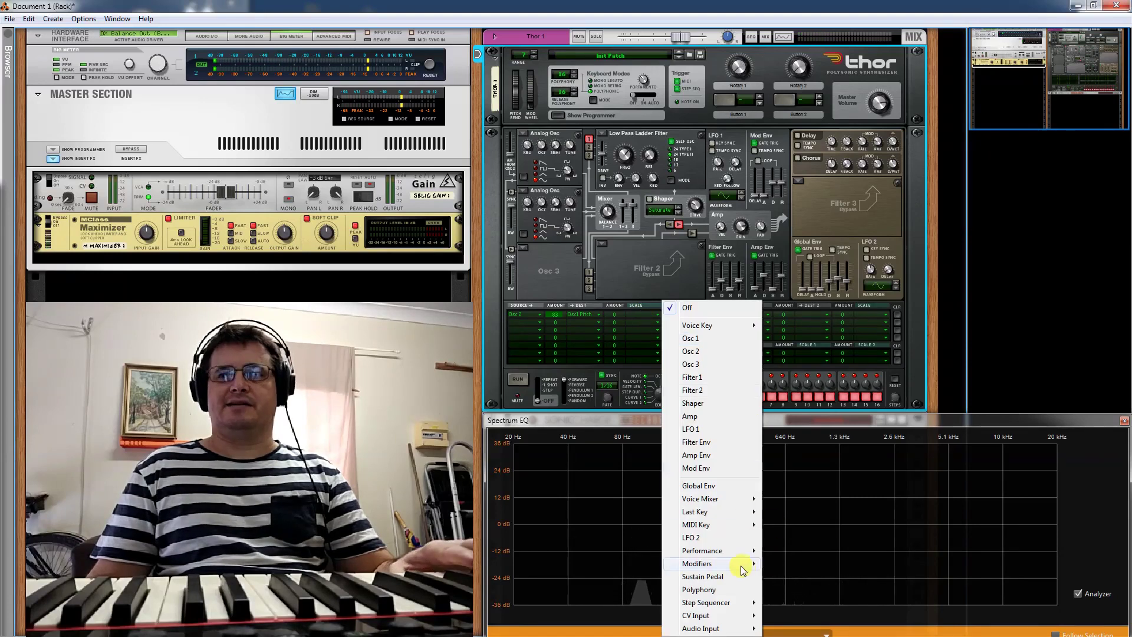
left_click(774, 558)
left_click_drag(611, 314, 632, 211)
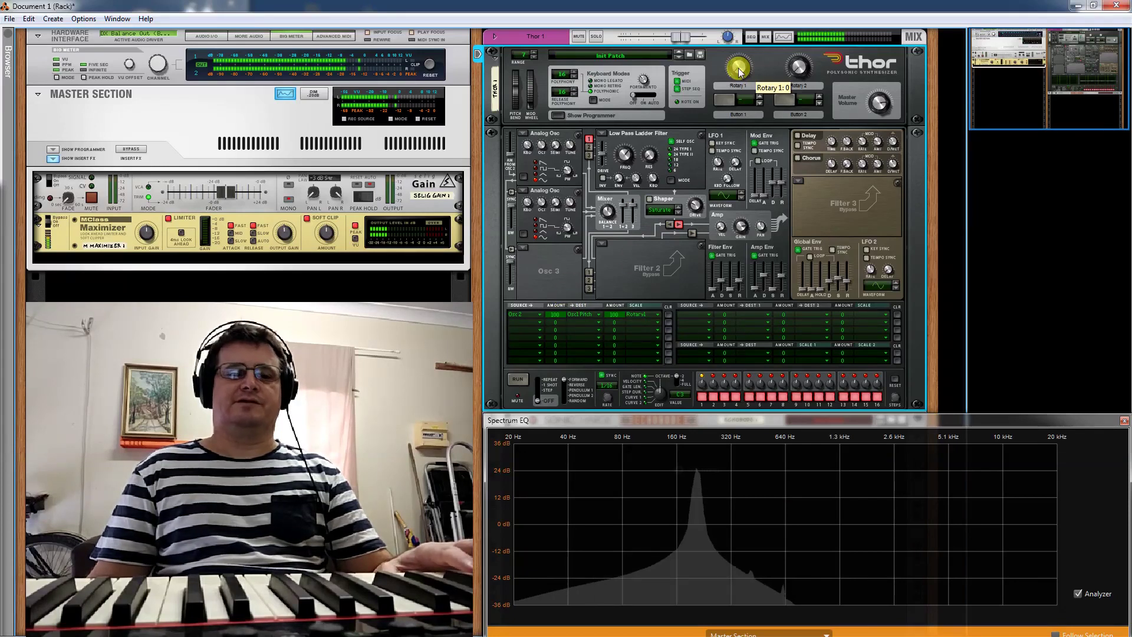
Step: Raise Rotary 1 in stages to audition increasing pitch modulation of Osc 1 by Osc 2
mouse_move(739, 69)
left_mouse_down()
mouse_move(748, 47)
mouse_move(746, 62)
left_mouse_up()
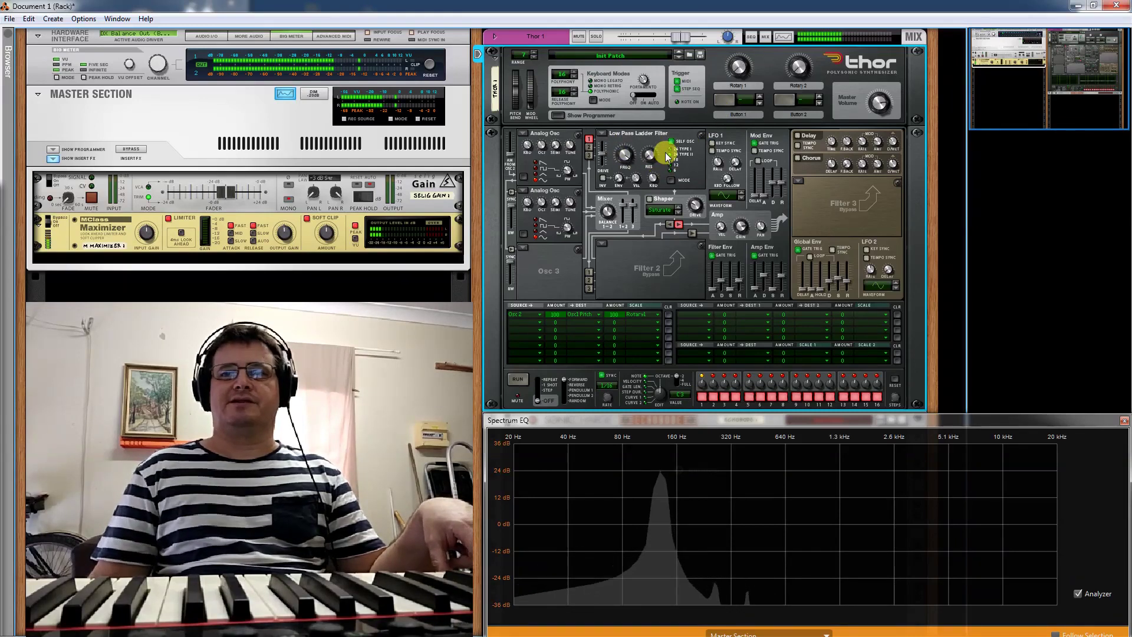
left_click_drag(742, 66, 740, 57)
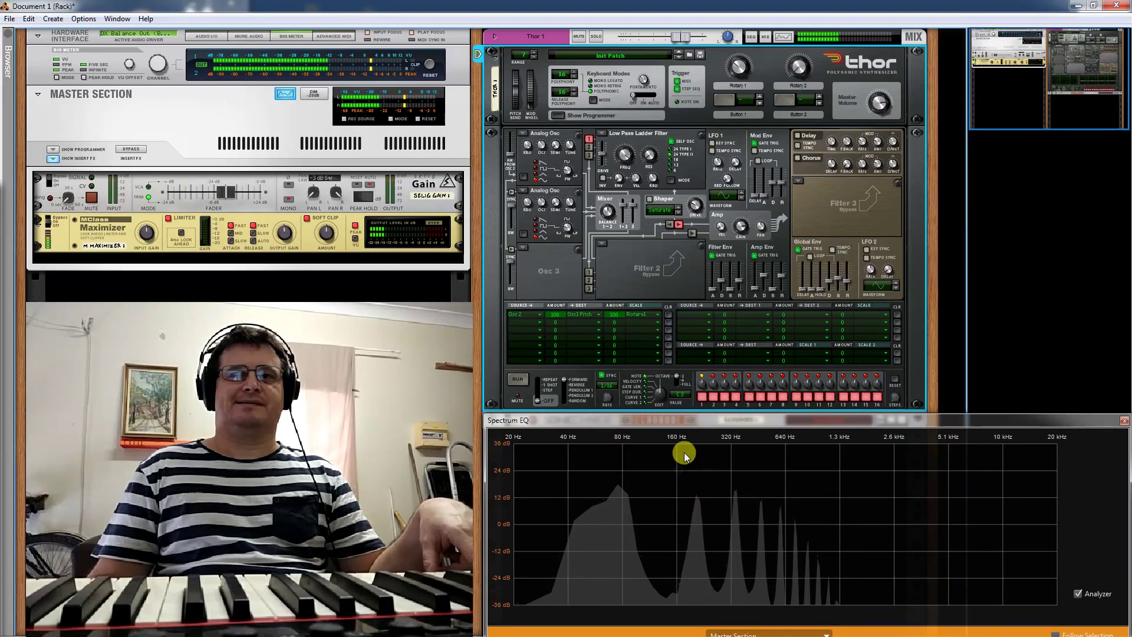
mouse_move(742, 69)
left_mouse_down()
mouse_move(754, 47)
mouse_move(748, 58)
left_mouse_up()
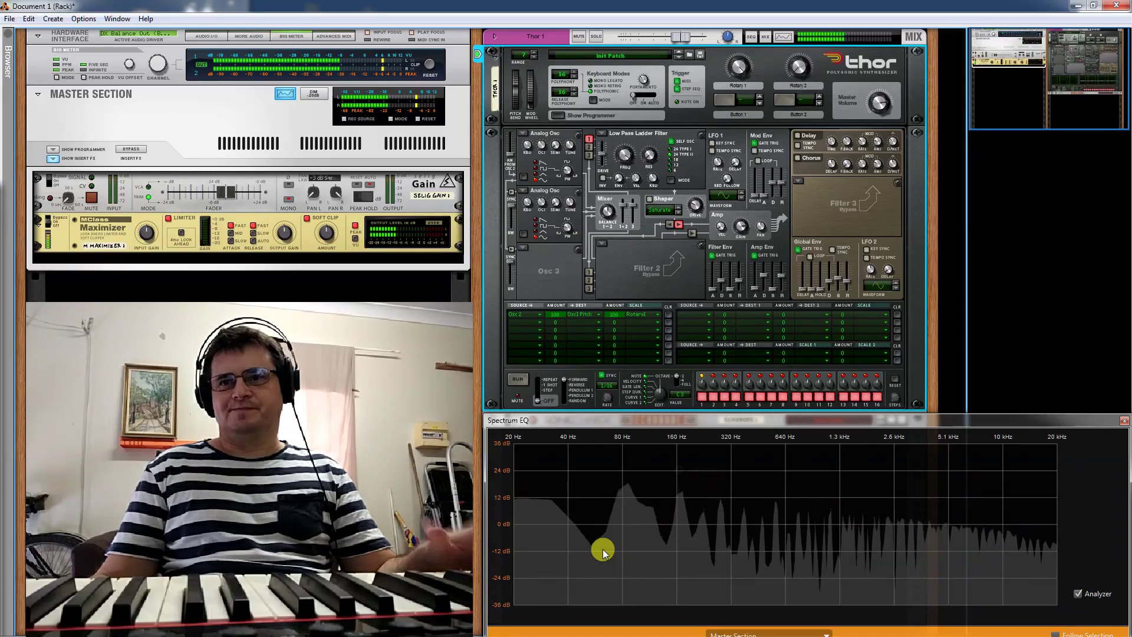
Step: Lower the Osc 2 to Osc 1 Pitch modulation amount for comparison and return it to 100
left_click_drag(556, 314, 549, 370)
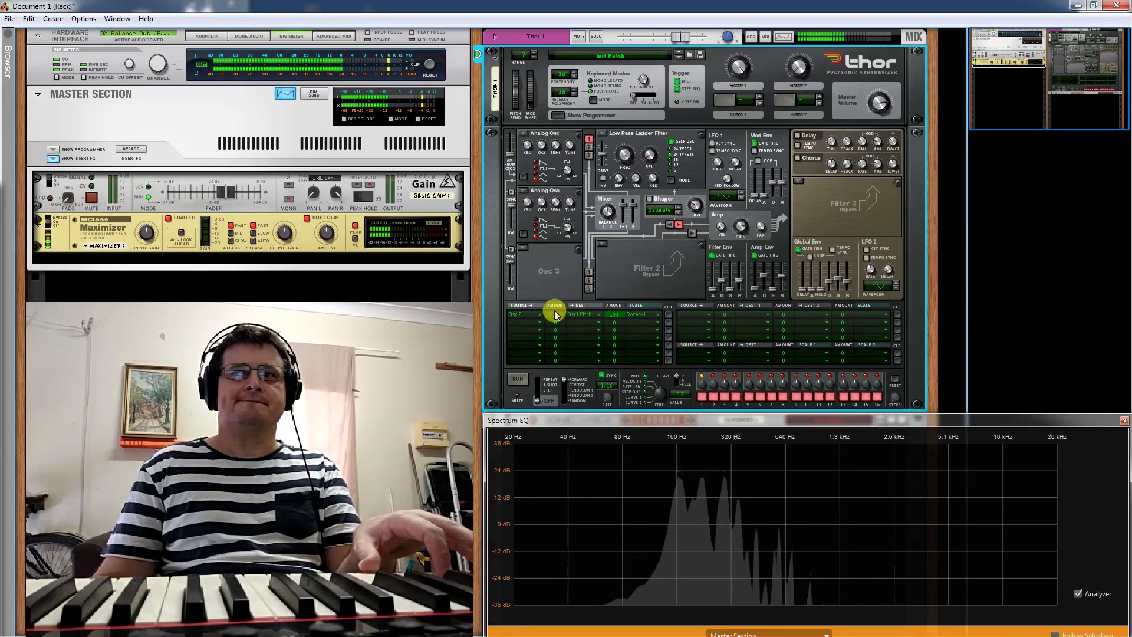
left_click_drag(560, 315, 664, 103)
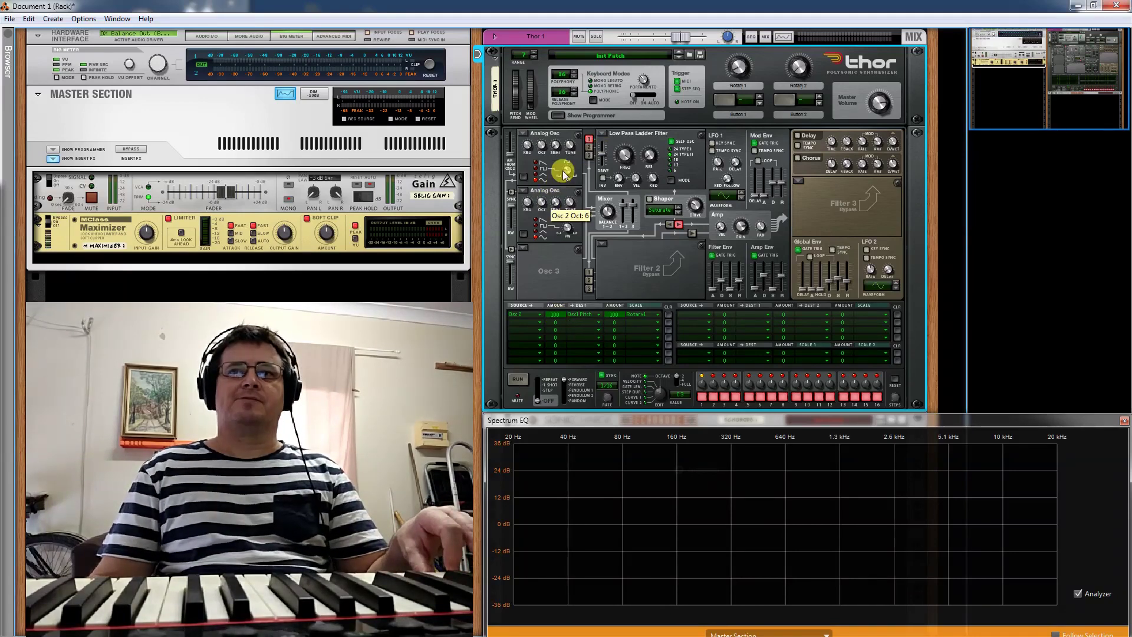
left_click(667, 124)
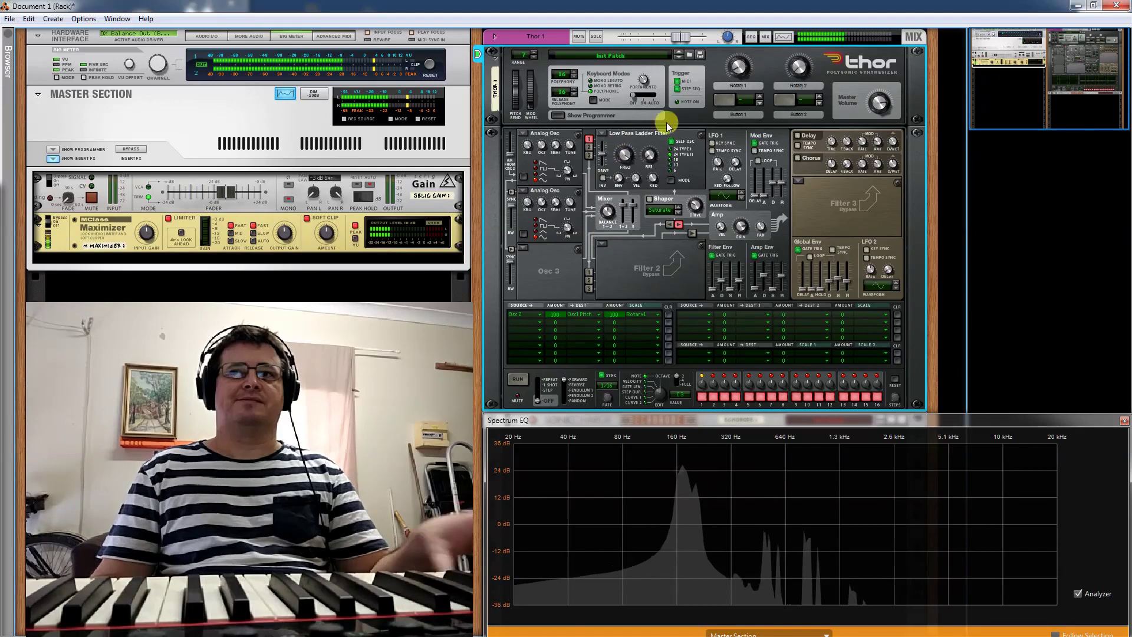
Step: Sweep Rotary 1 up and down to compare the pitch modulation's sound and spectrum at different depths
left_click_drag(756, 84, 734, 38)
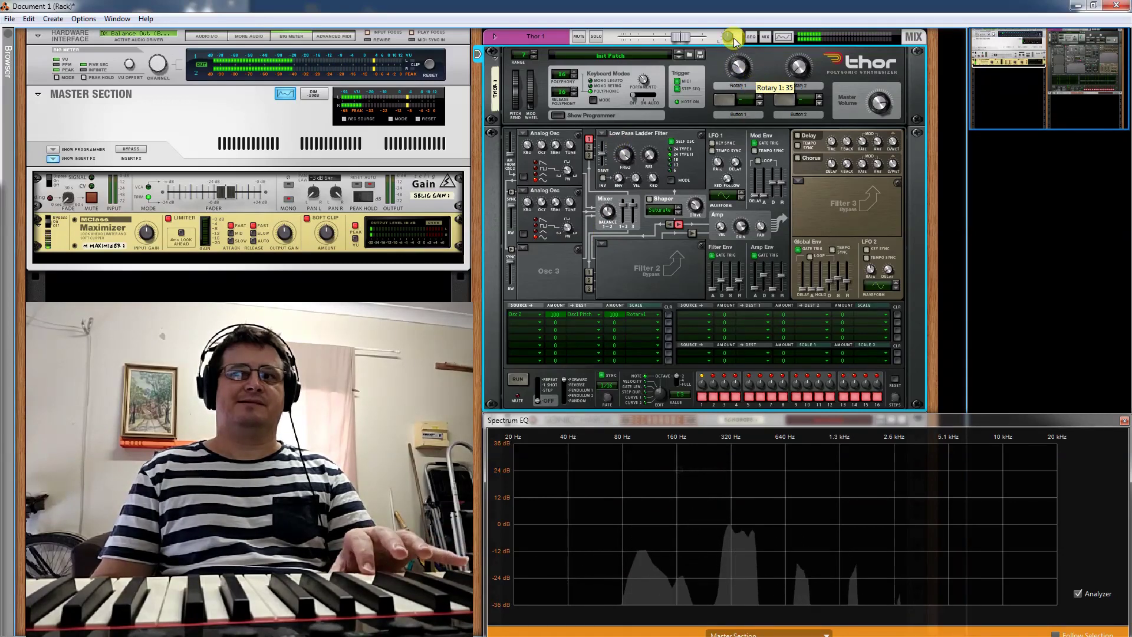
left_click_drag(734, 51, 741, 79)
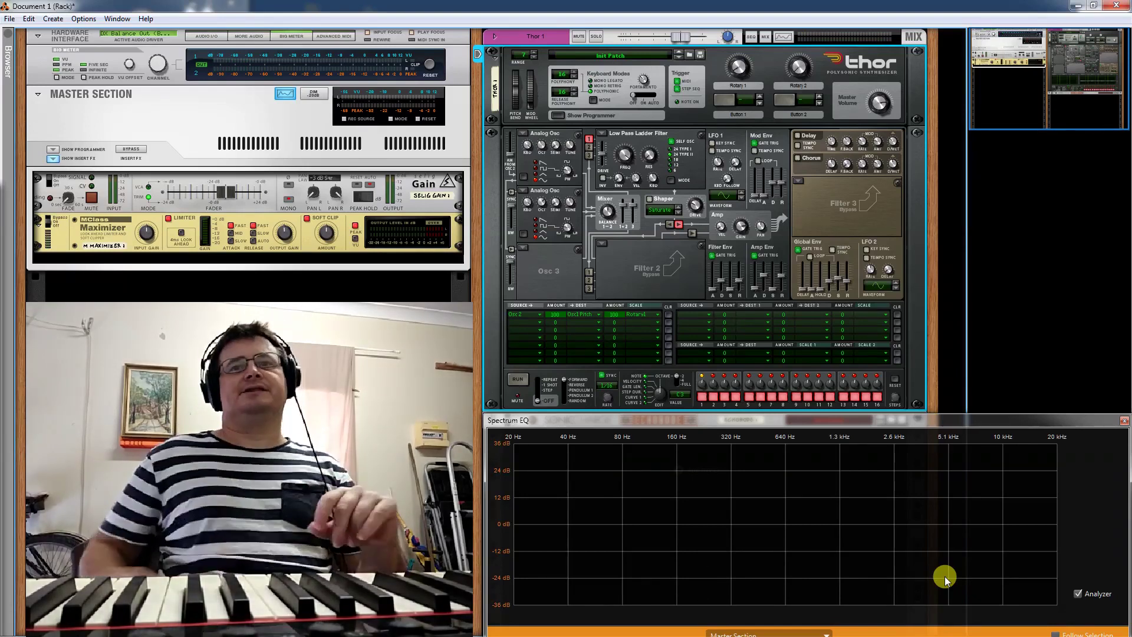
mouse_move(737, 66)
left_mouse_down()
mouse_move(744, 50)
mouse_move(742, 69)
left_mouse_up()
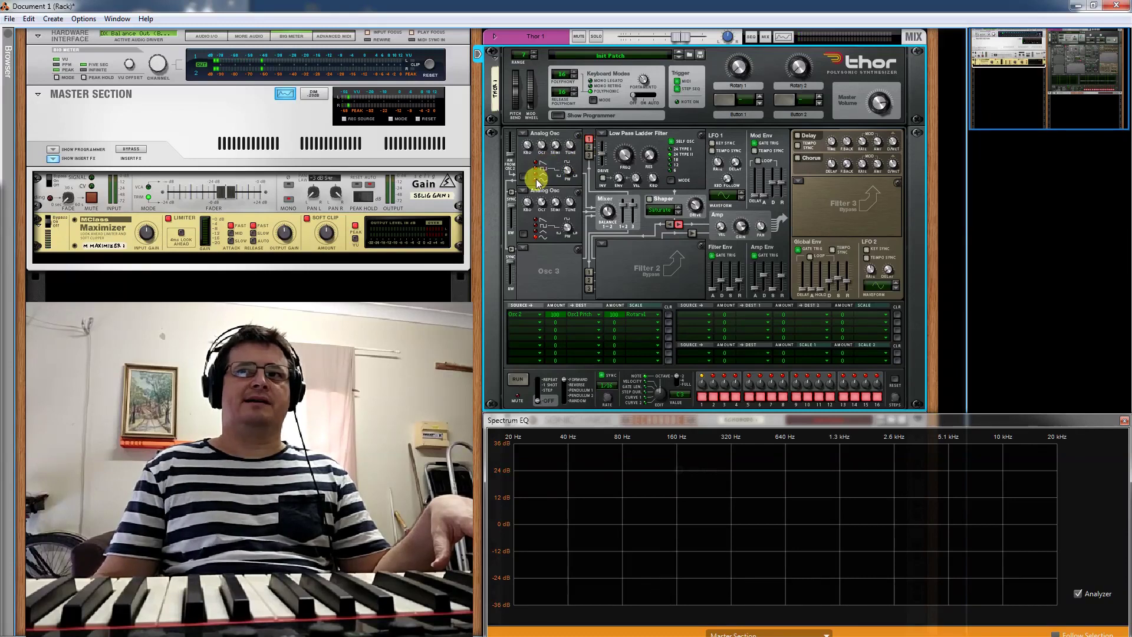
left_click_drag(738, 72, 742, 16)
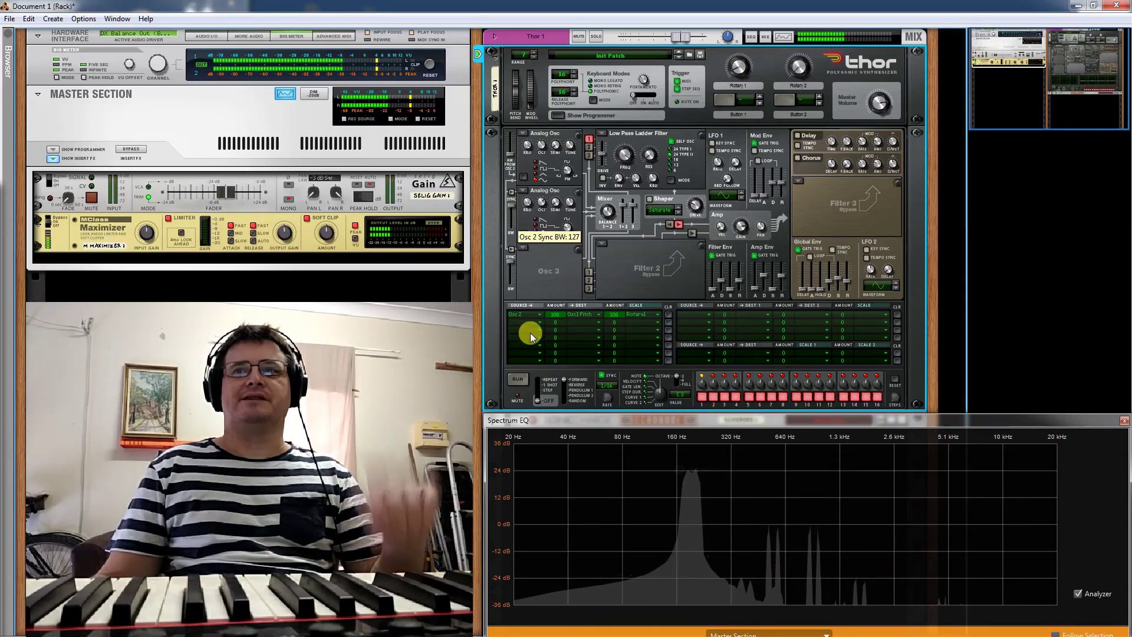
Step: Change the first modulation row's destination from Osc 1 Pitch to Osc 1 Frequency (FM)
left_click(584, 320)
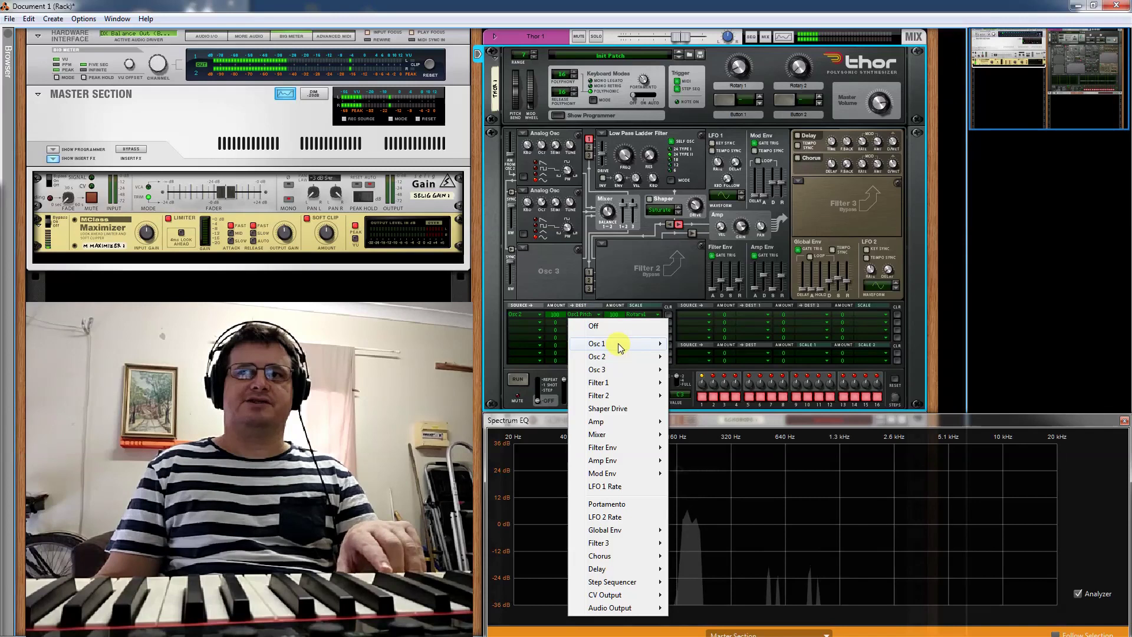
mouse_move(619, 343)
left_click(695, 356)
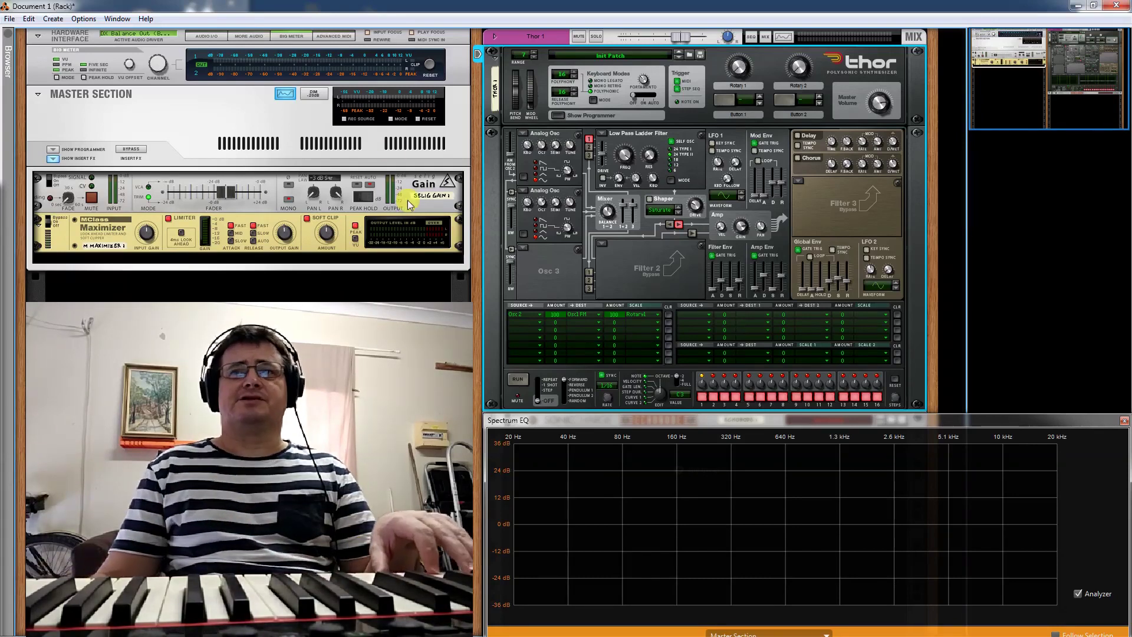
Step: Load a Phase Modulation oscillator into the Osc 3 slot, inspect its PM amount, and set the slot back to Off
left_click(525, 246)
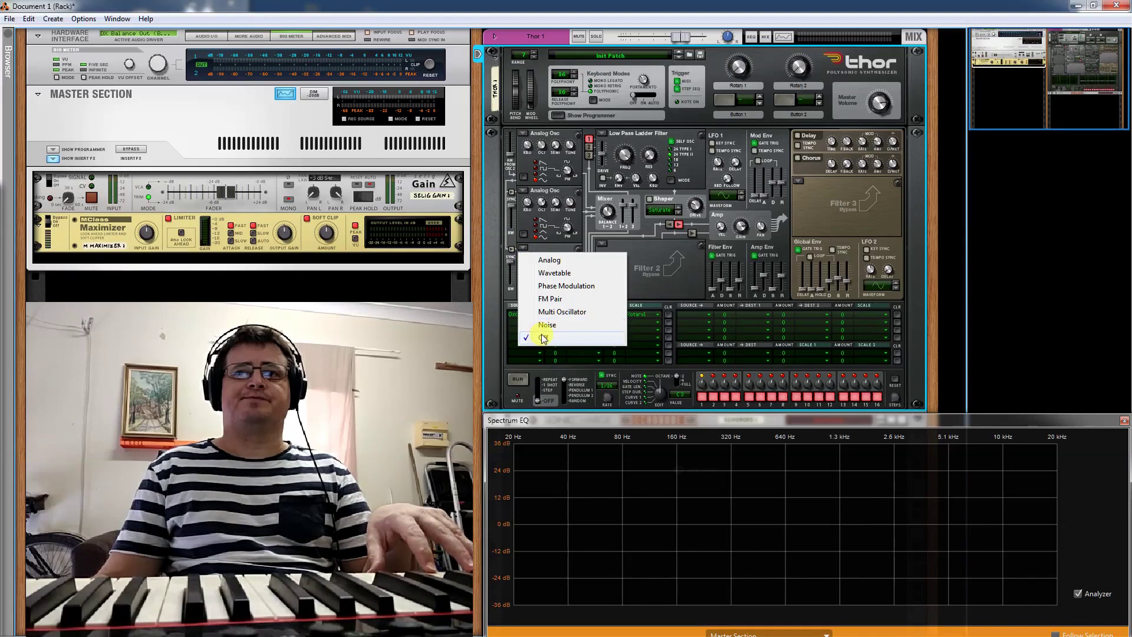
left_click(583, 285)
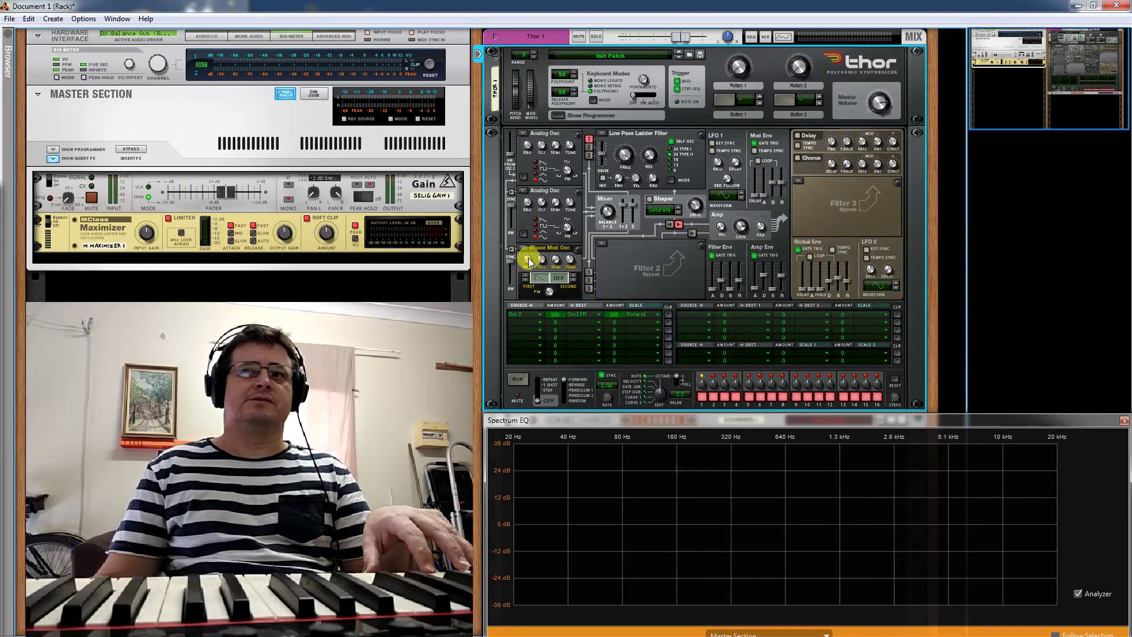
mouse_move(548, 291)
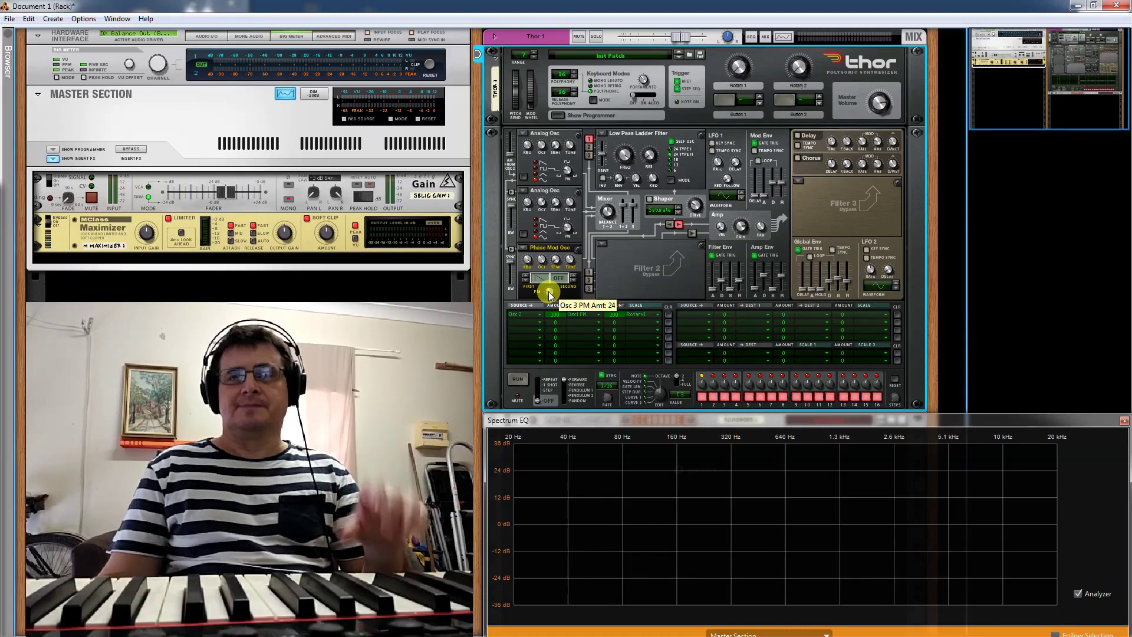
left_click(524, 248)
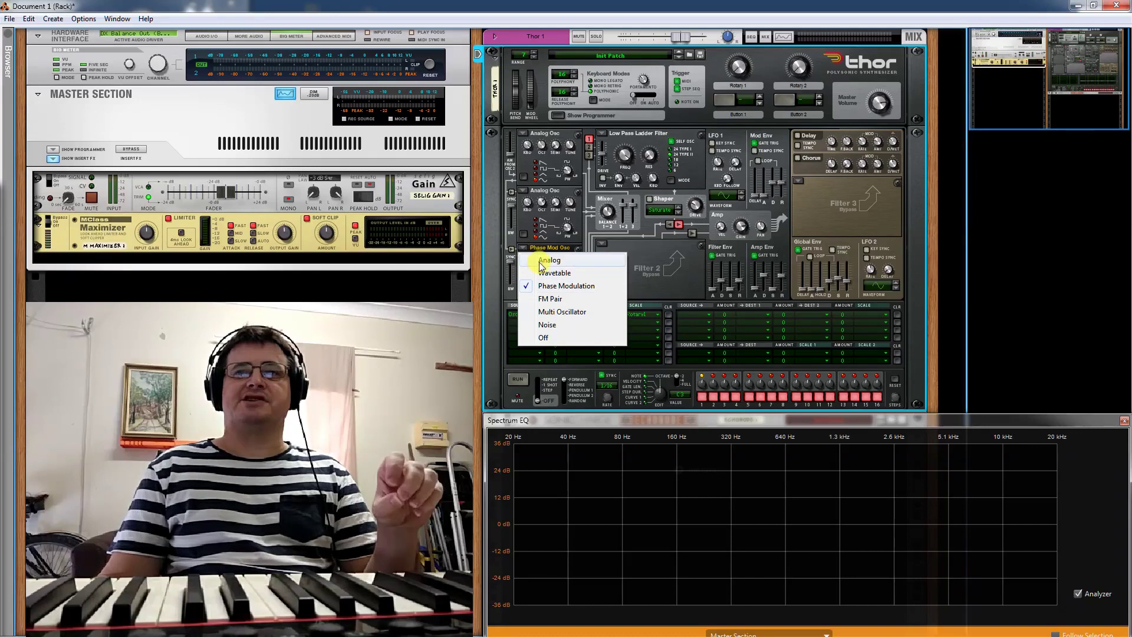
left_click(543, 337)
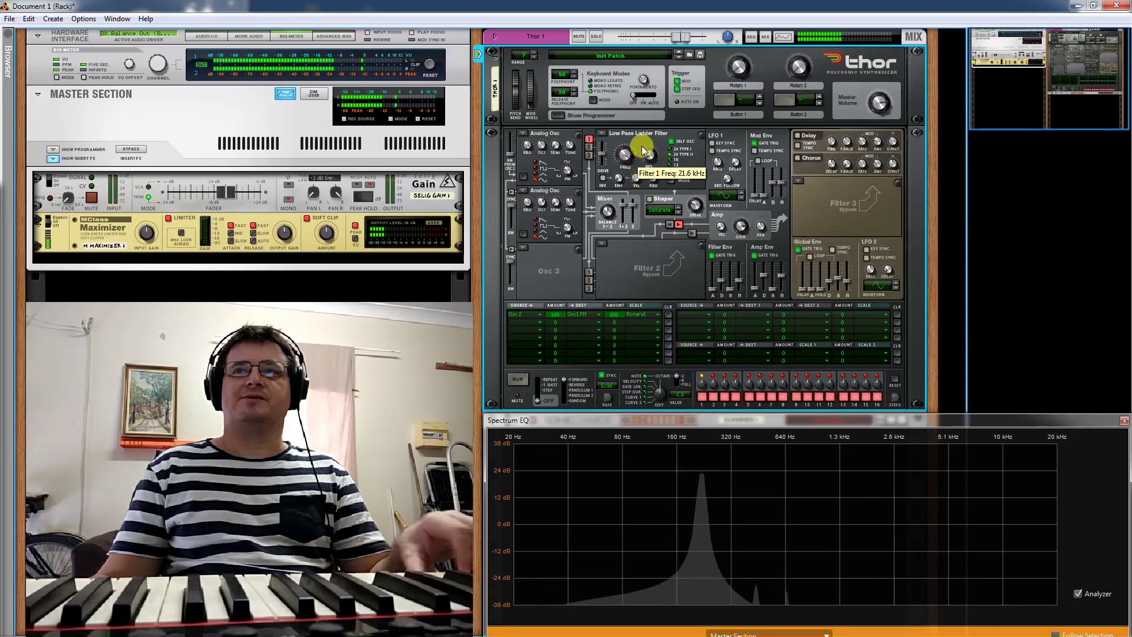
Step: Adjust Rotary 1 and Osc 2's octave to audition the frequency modulation of Osc 1 at different depths and ratios
left_click_drag(748, 101, 722, 81)
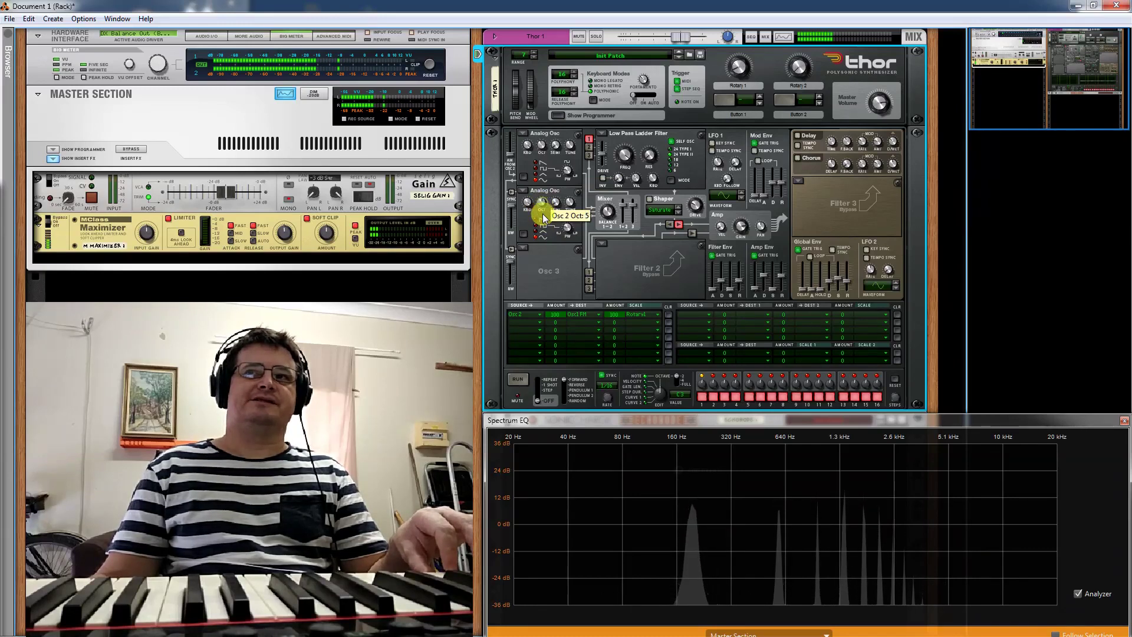
left_click_drag(543, 215, 543, 220)
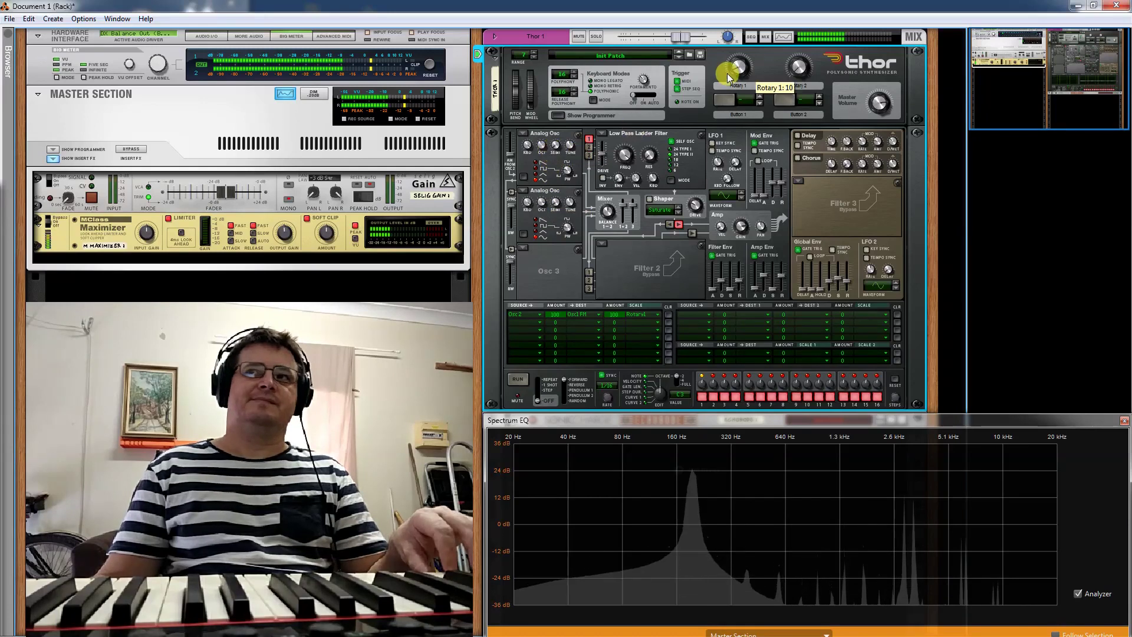
left_click_drag(741, 52, 743, 80)
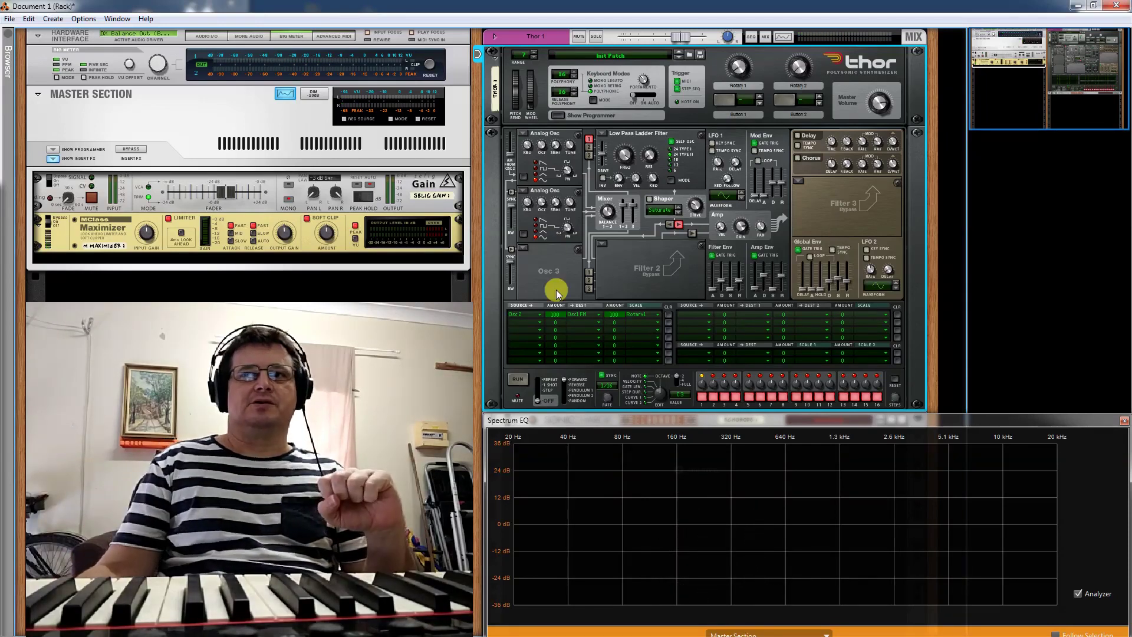
Step: Scale the first modulation row by Filter Env and lower its Osc 1 FM amount to a moderate depth
left_click(637, 314)
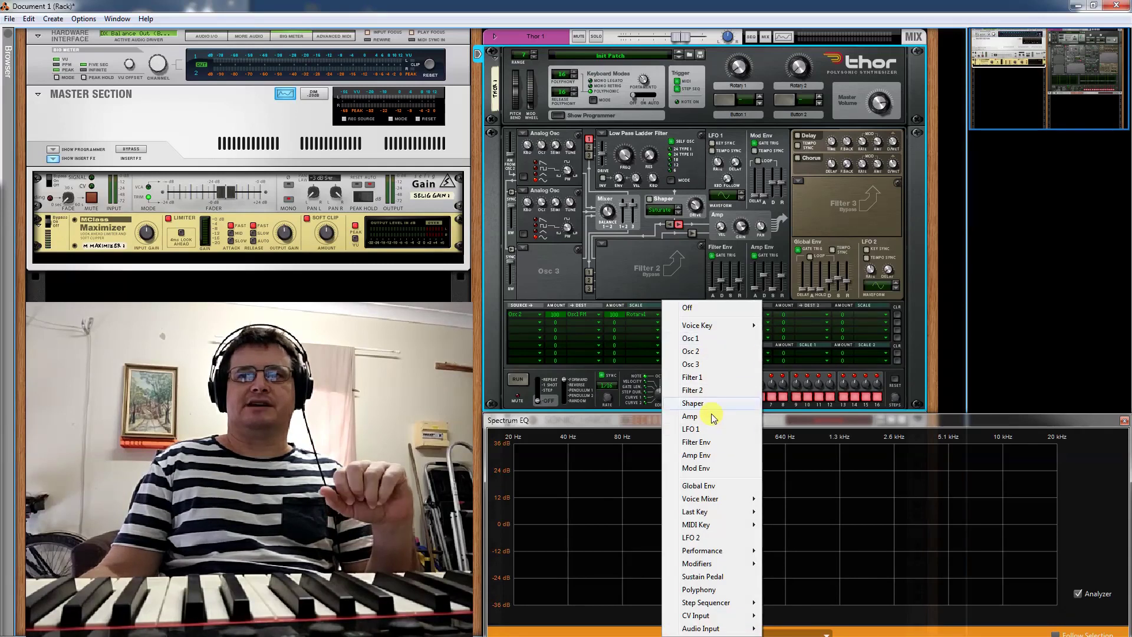
left_click(706, 446)
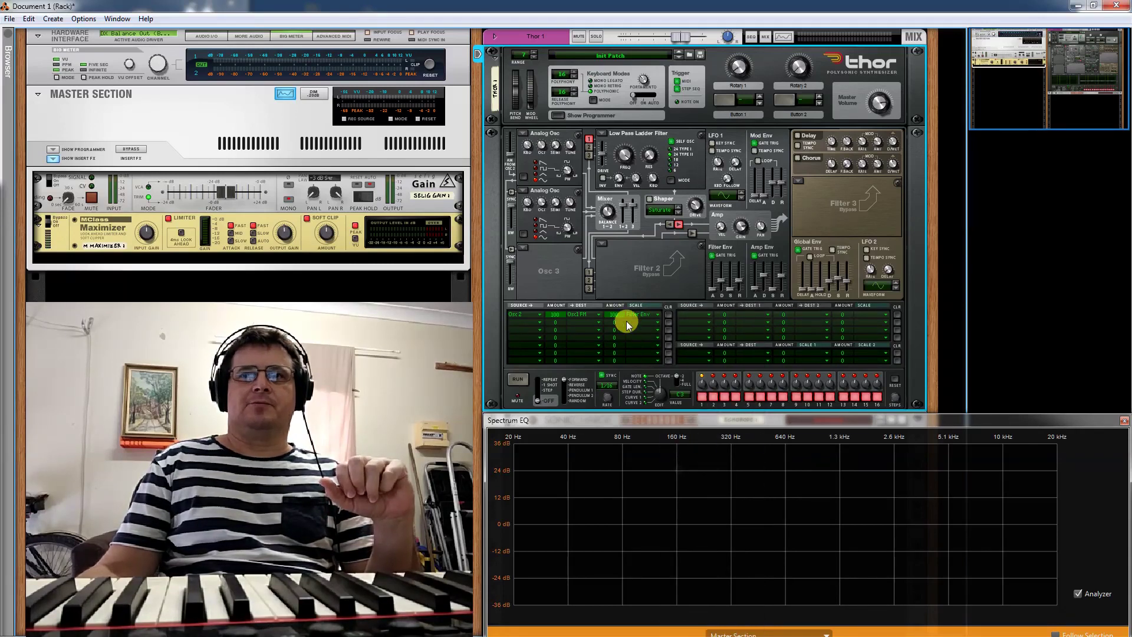
left_click_drag(560, 313, 557, 360)
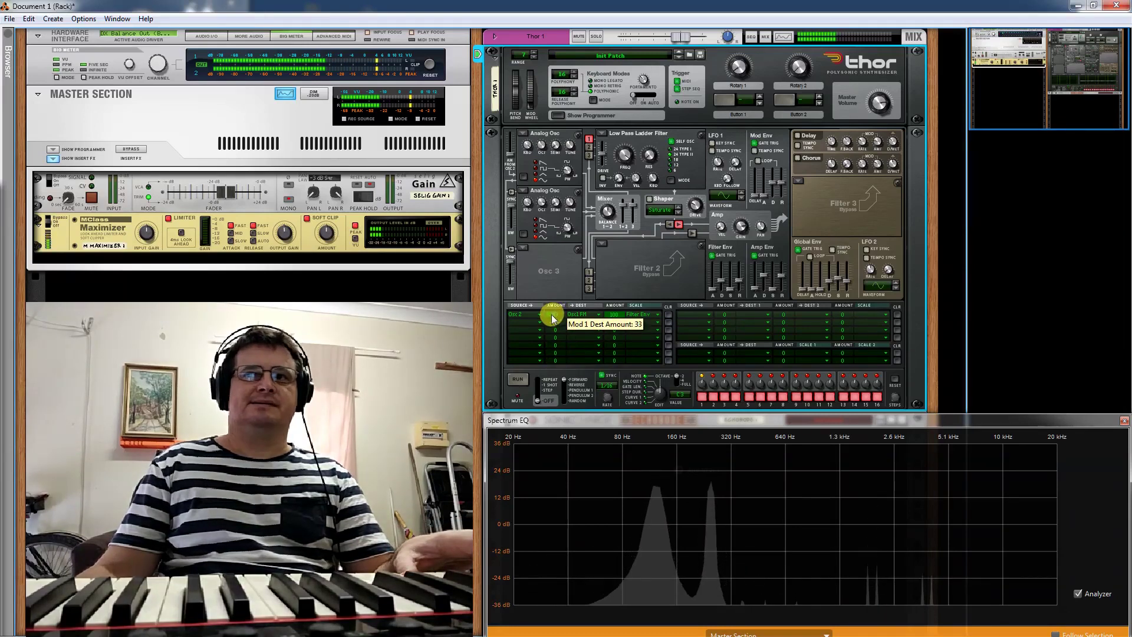
left_click_drag(550, 314, 552, 317)
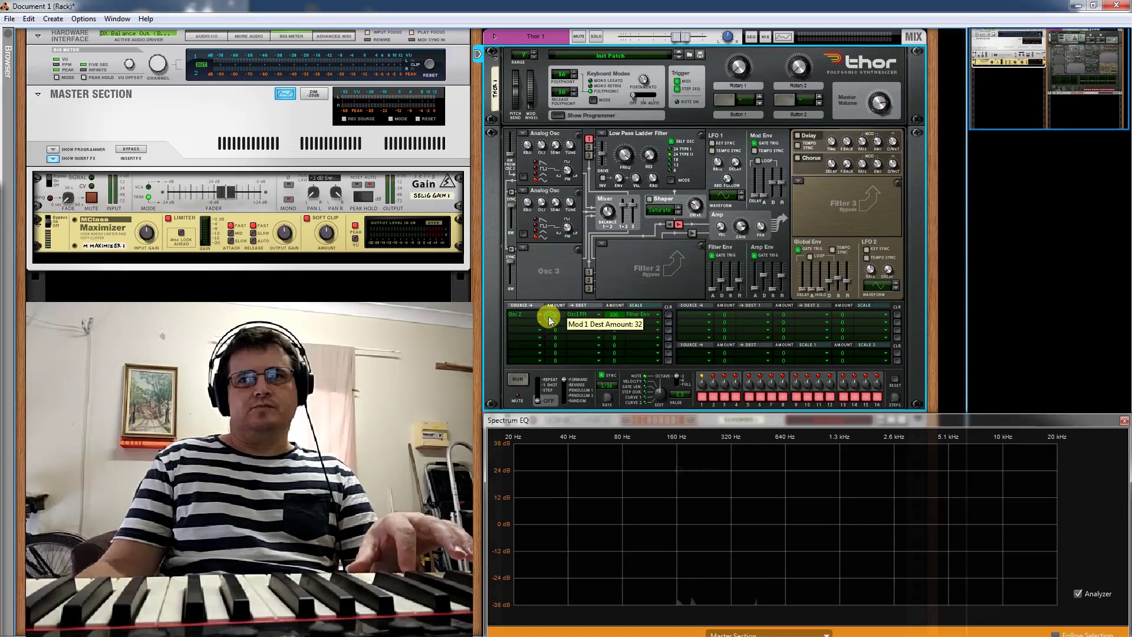
left_click_drag(547, 317, 547, 323)
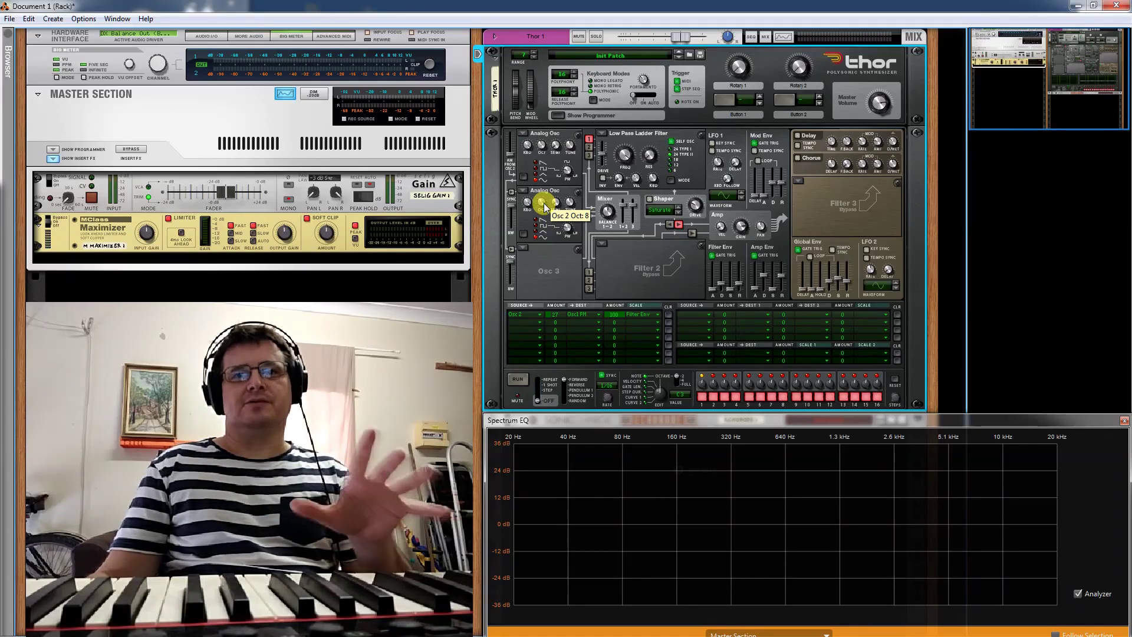
Step: Vary Osc 2's octave and keyboard tracking to audition how the modulator's pitch alters the frequency modulation
left_click_drag(543, 203, 572, 334)
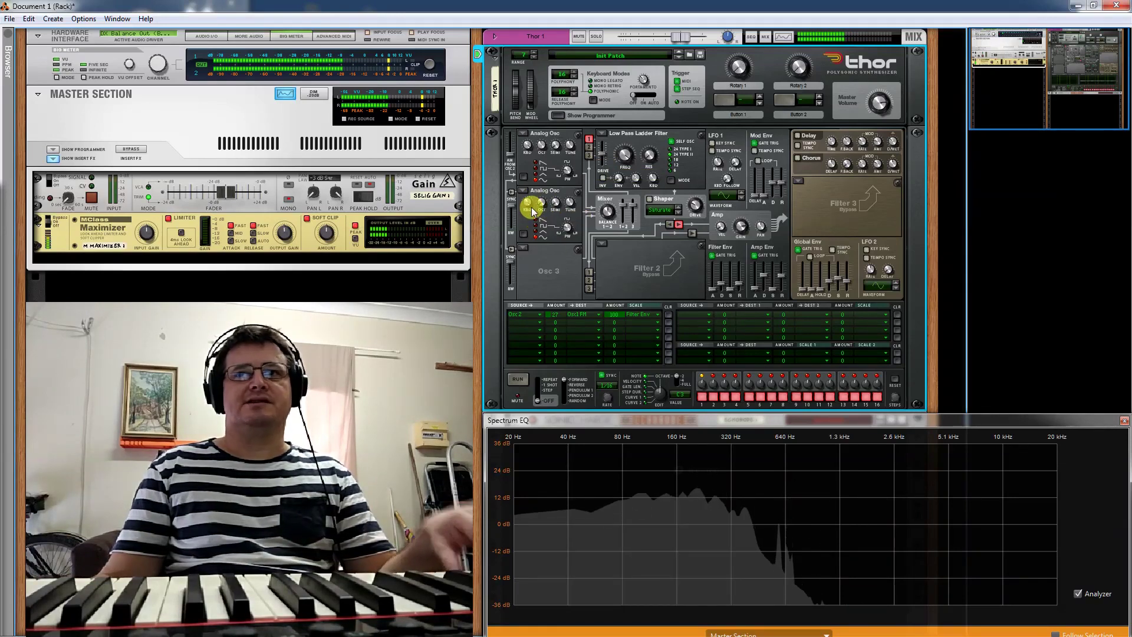
left_click_drag(541, 204, 542, 164)
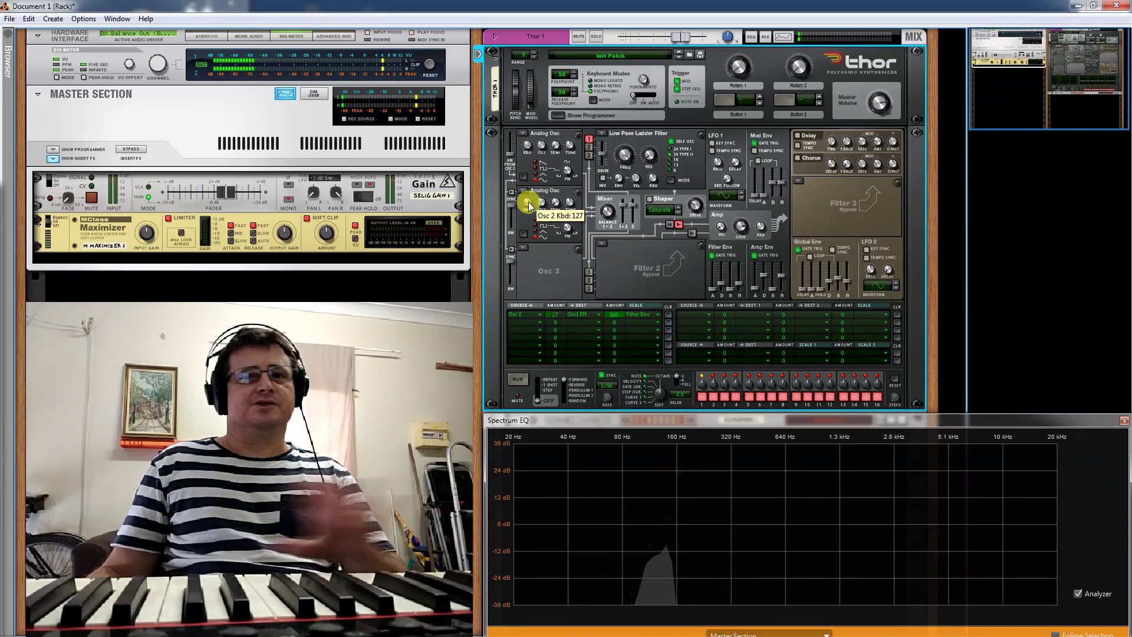
left_click_drag(528, 202, 540, 396)
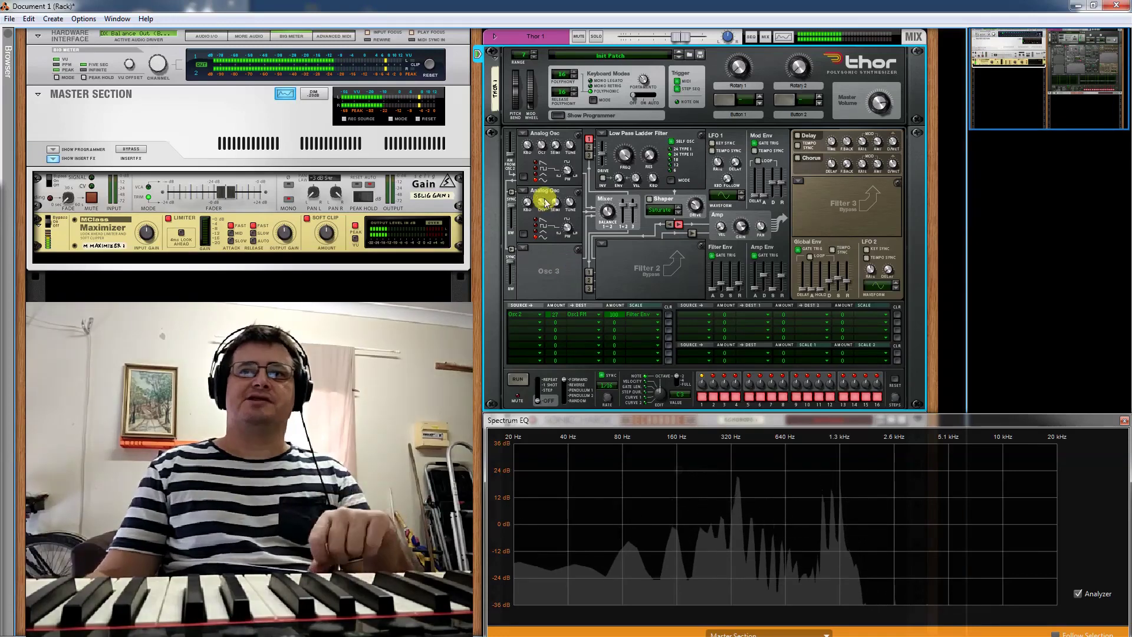
left_click_drag(550, 204, 539, 129)
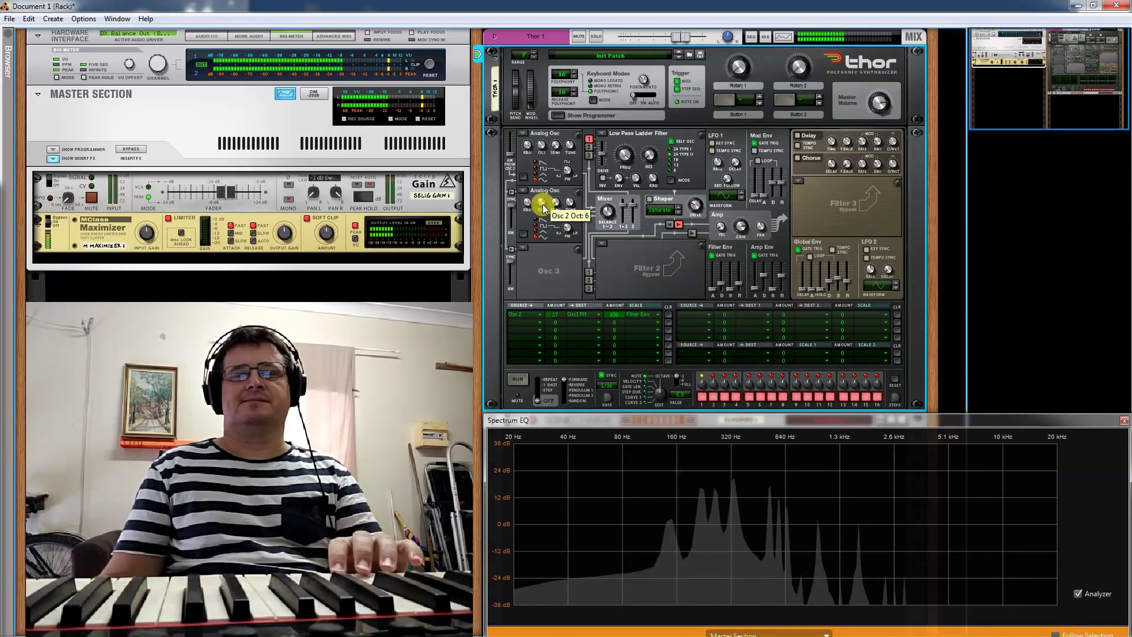
left_click_drag(543, 203, 554, 195)
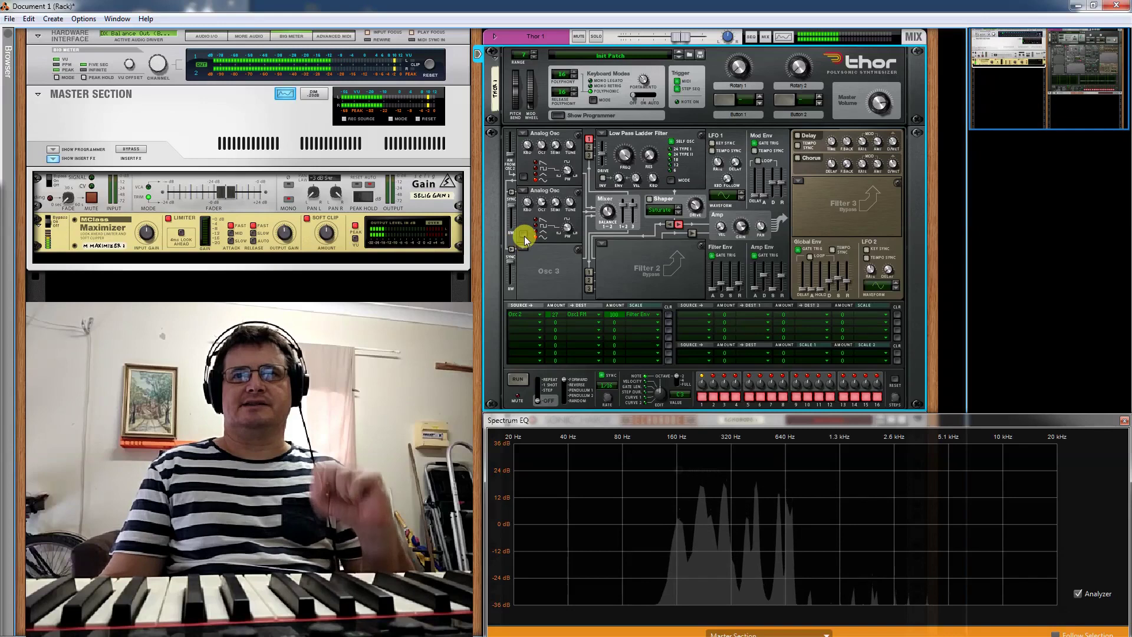
mouse_move(531, 206)
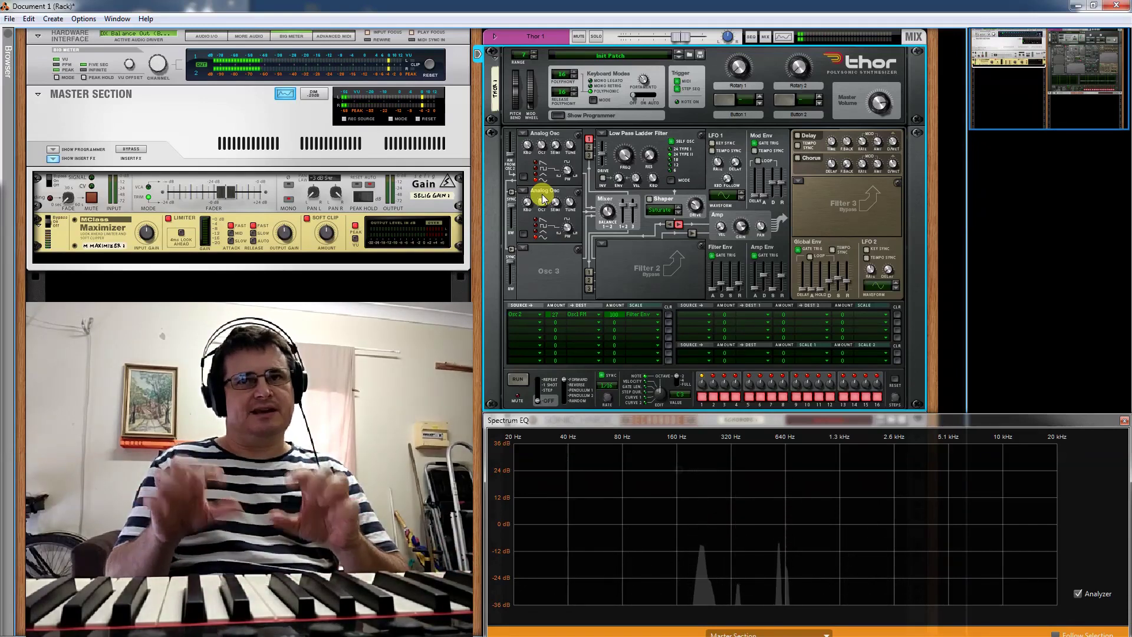
Step: Compare the first modulation row at amounts 100 and 0, adjusting the Low Pass Ladder Filter's frequency
left_click_drag(561, 316, 579, 203)
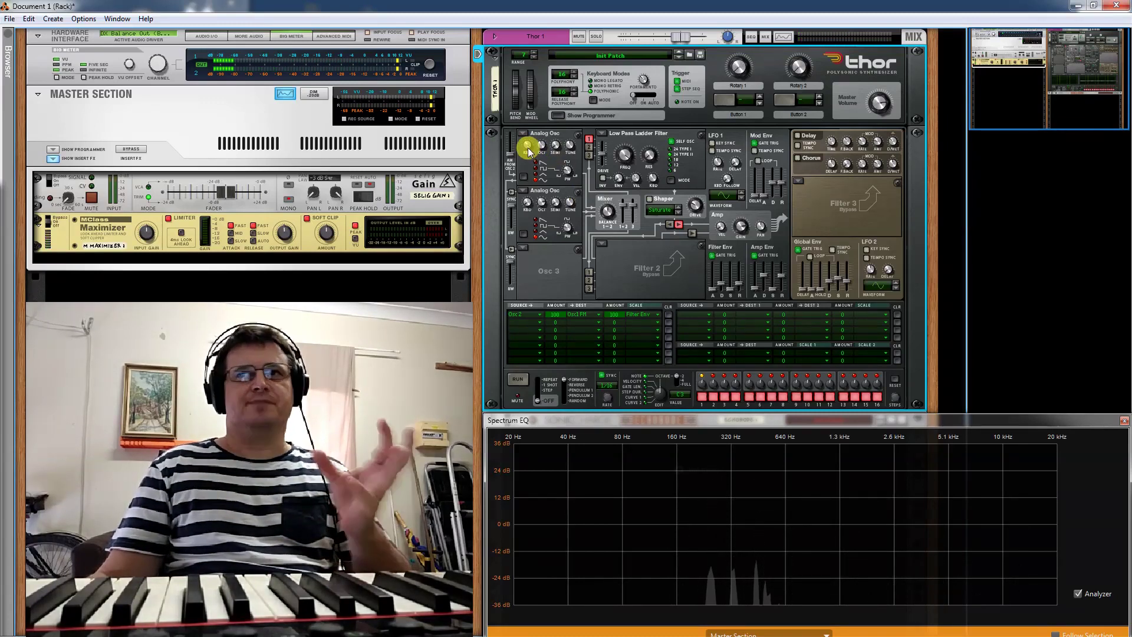
mouse_move(528, 148)
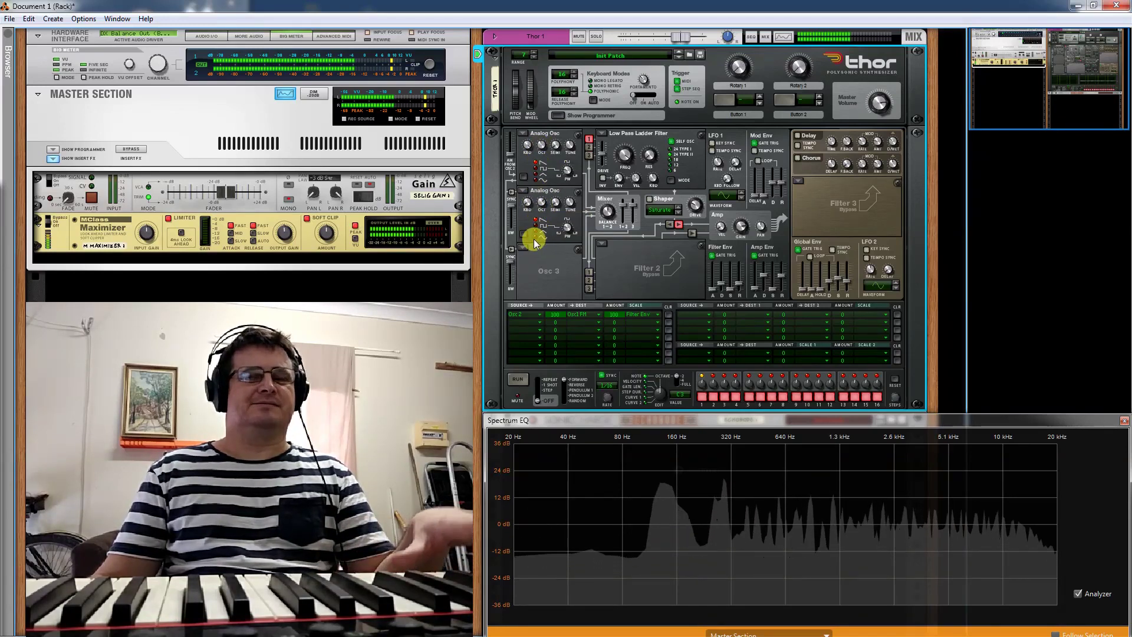
left_click_drag(558, 313, 551, 373)
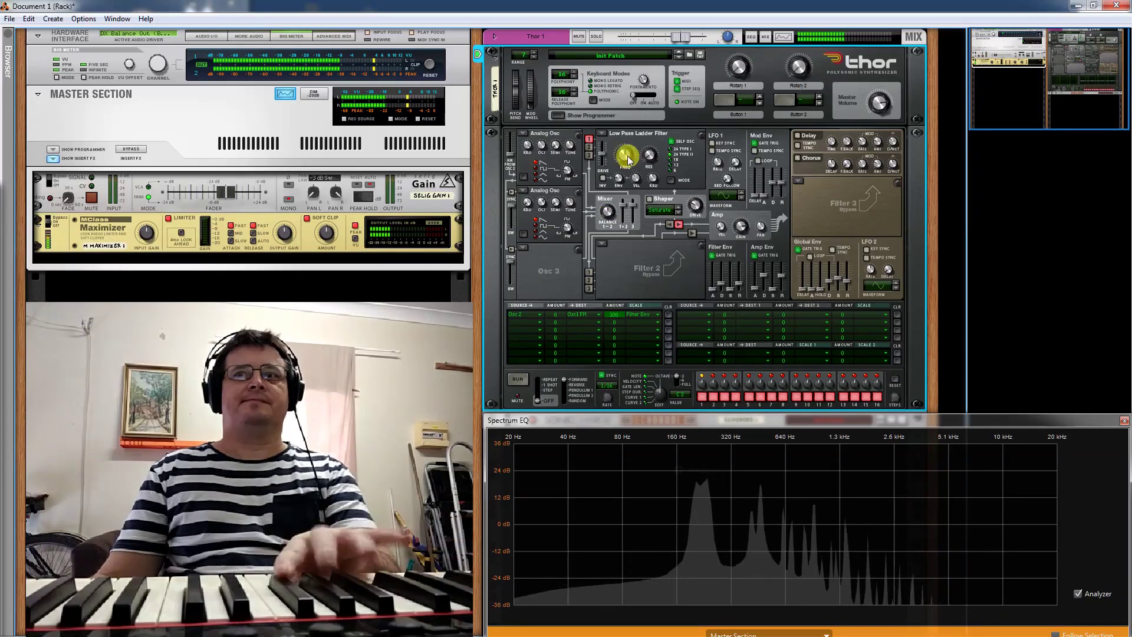
mouse_move(628, 159)
left_mouse_down()
mouse_move(631, 217)
mouse_move(626, 112)
mouse_move(630, 165)
left_mouse_up()
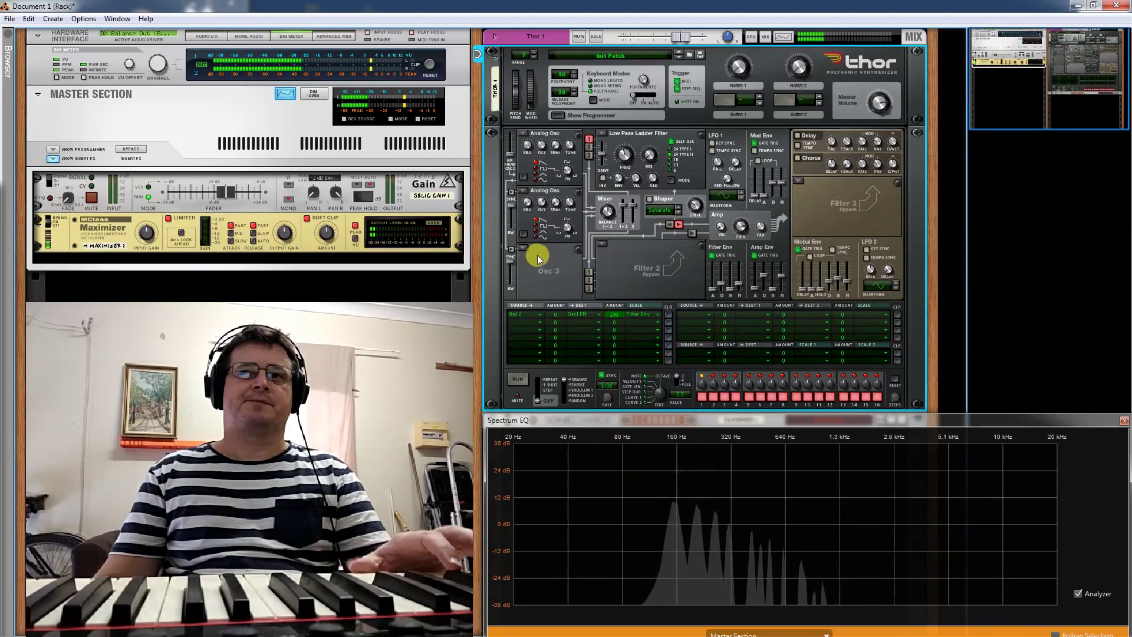
Step: Raise the first row's FM amount again and audition it with Osc 2's keyboard tracking and waveform adjusted
left_click_drag(577, 315, 576, 288)
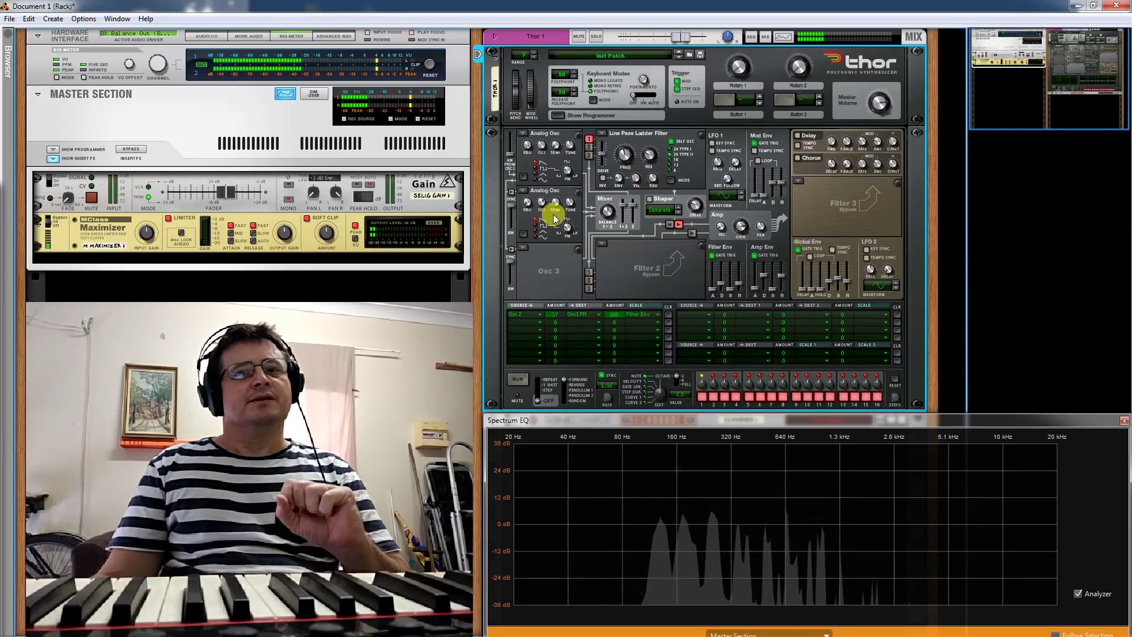
left_click_drag(525, 204, 535, 4)
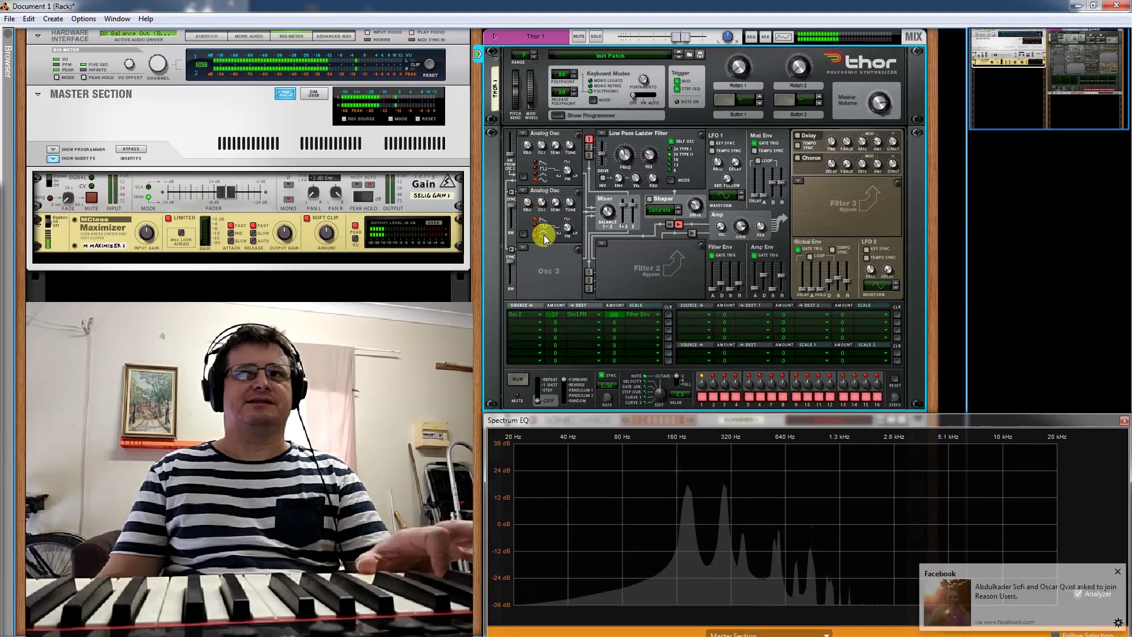
left_click(544, 233)
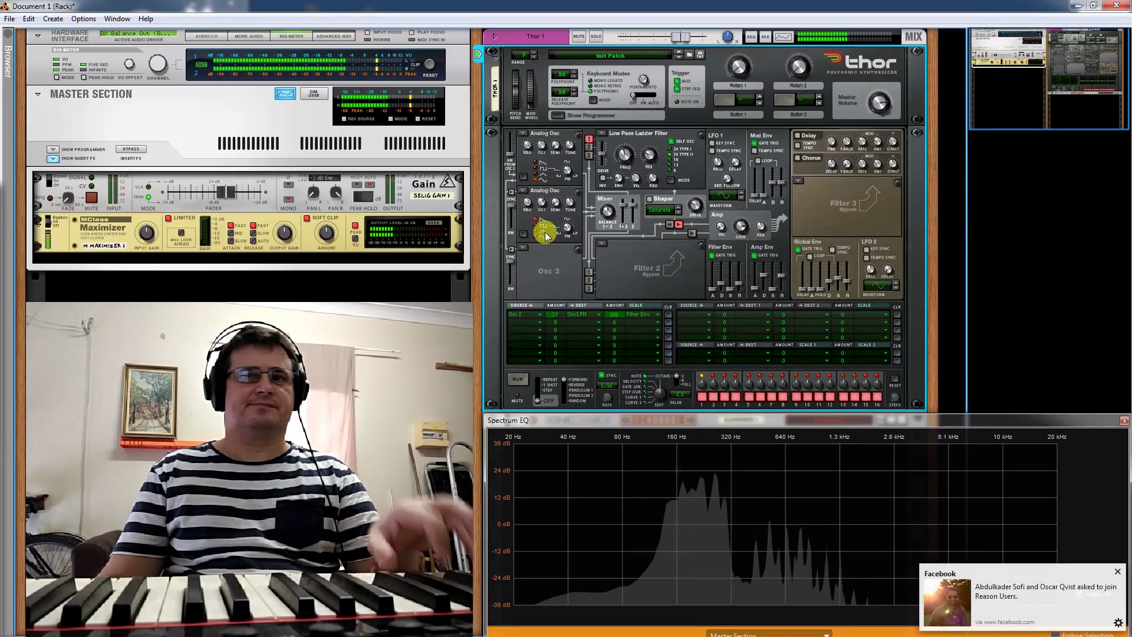
left_click(1117, 572)
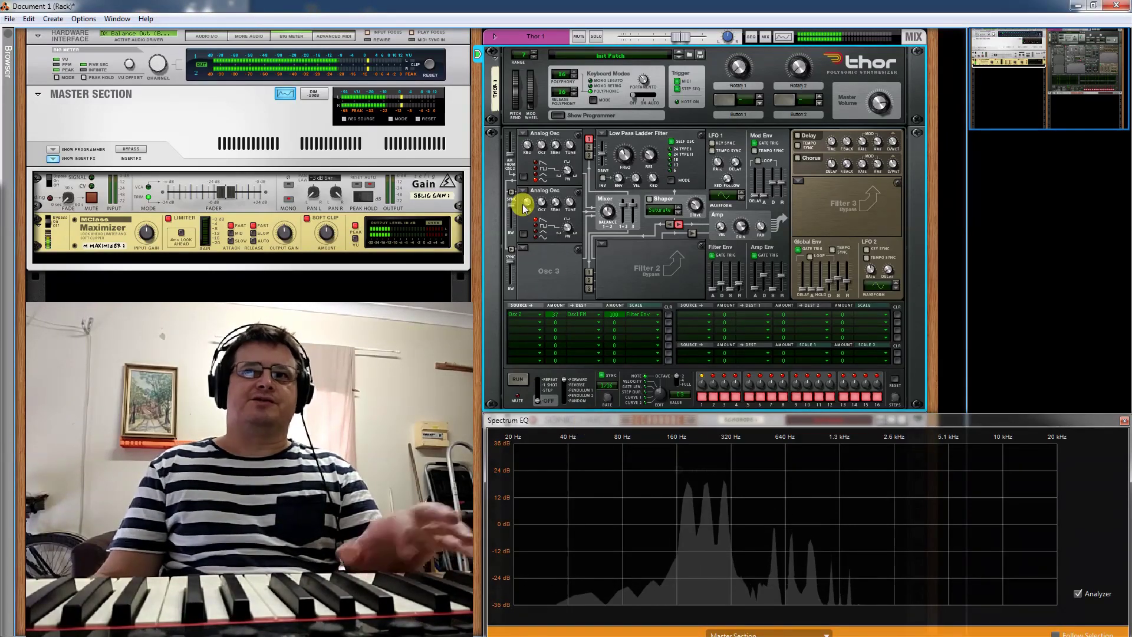
left_click_drag(557, 316, 567, 289)
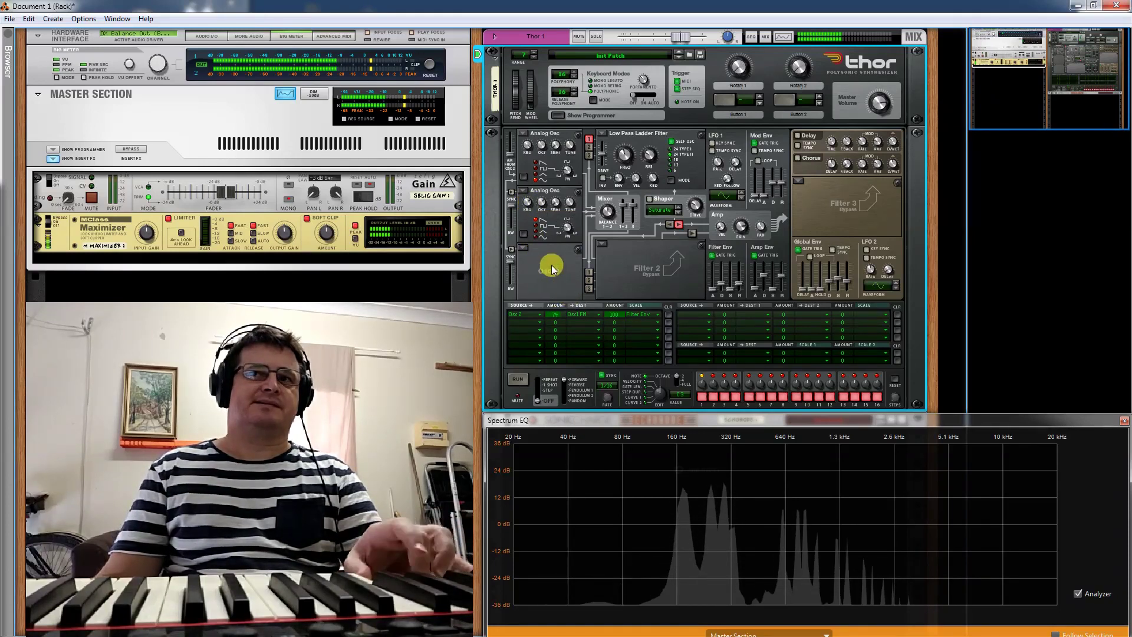
Step: Turn Osc 2 off and set the Shaper type to Soft Clip
left_click(523, 191)
left_click(542, 282)
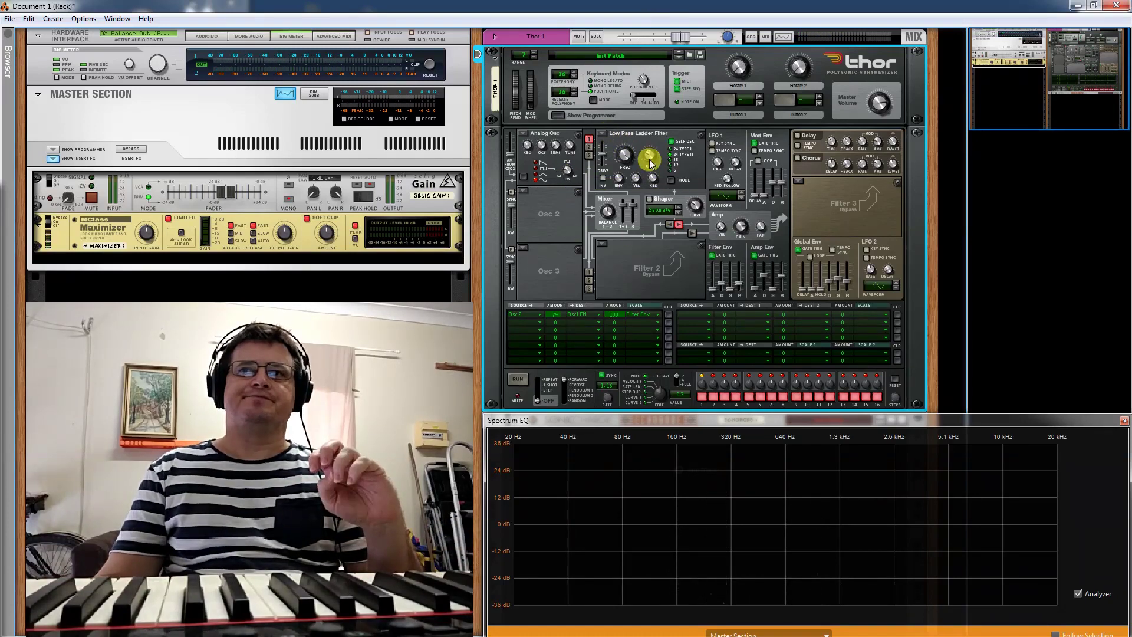
left_click(666, 215)
left_click(684, 230)
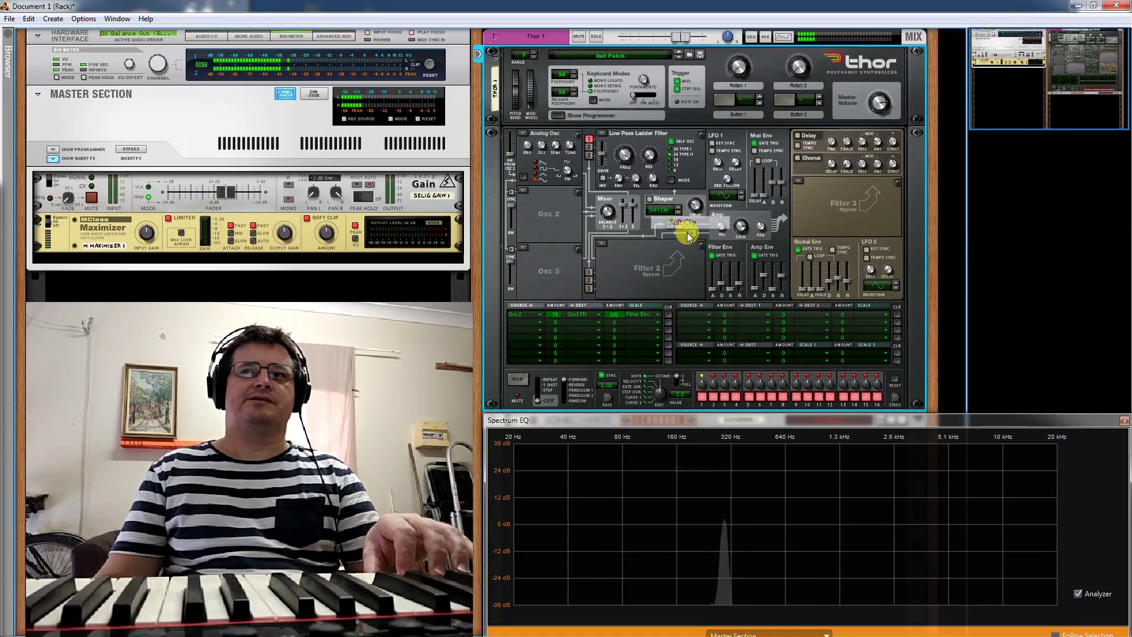
Step: Switch the Shaper on and off and adjust its drive to compare the clean and clipped spectrum of Osc 1
left_click(650, 200)
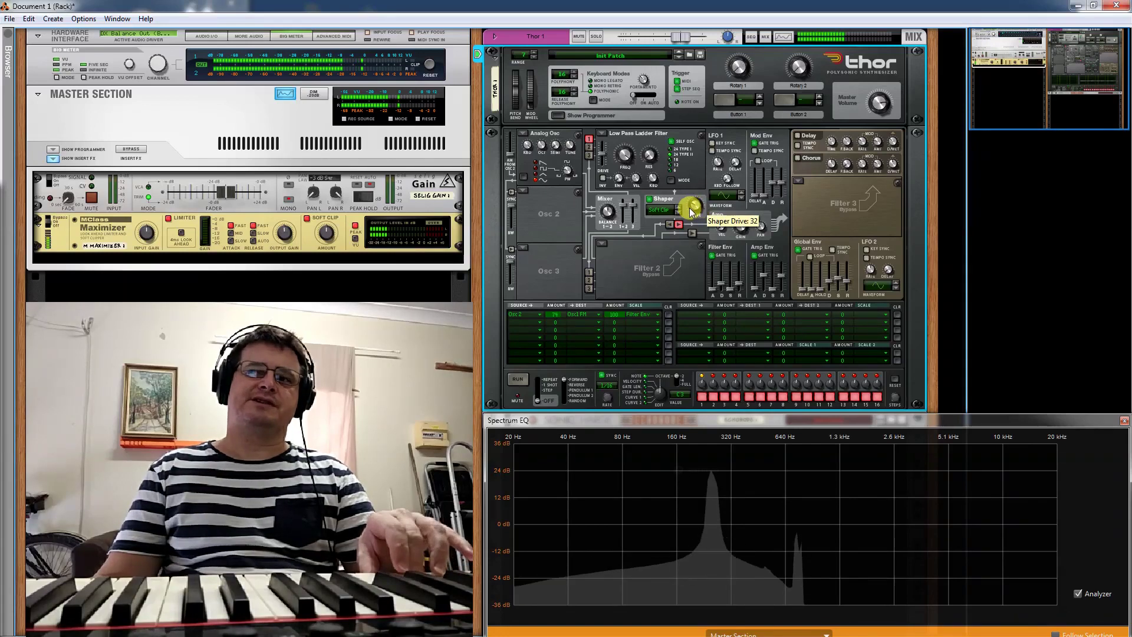
left_click(649, 199)
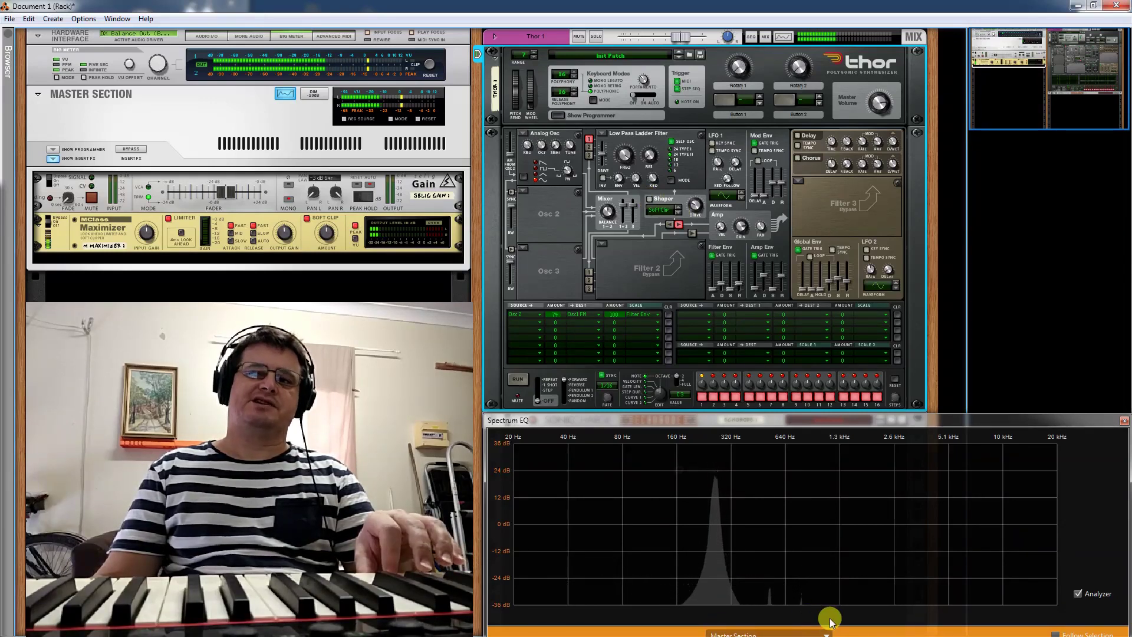
left_click(649, 199)
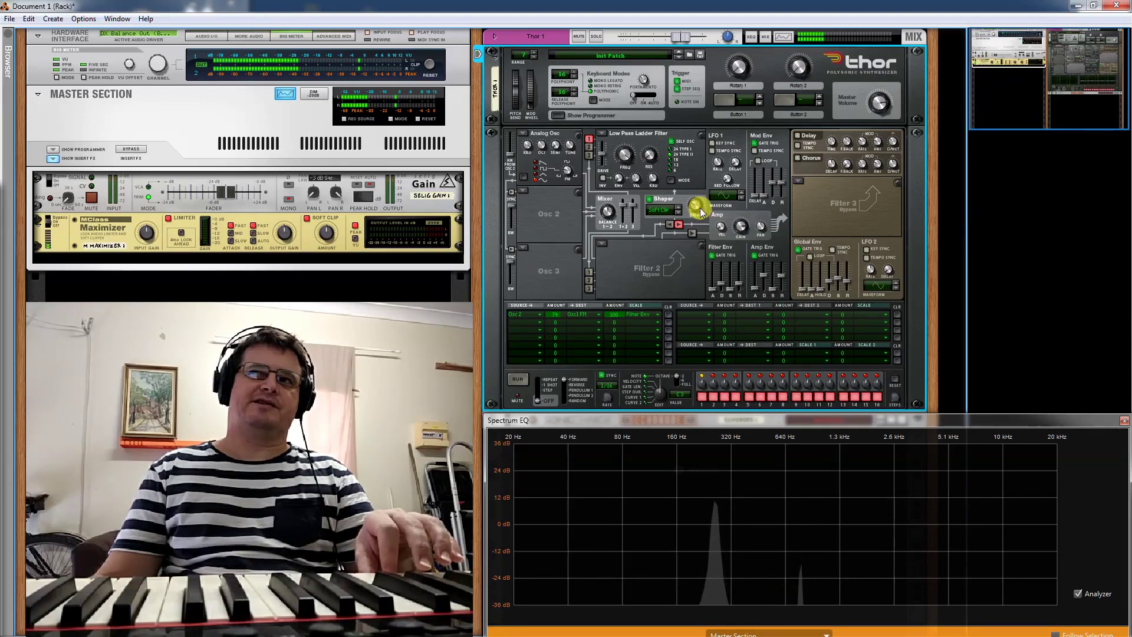
left_click_drag(701, 181, 648, 33)
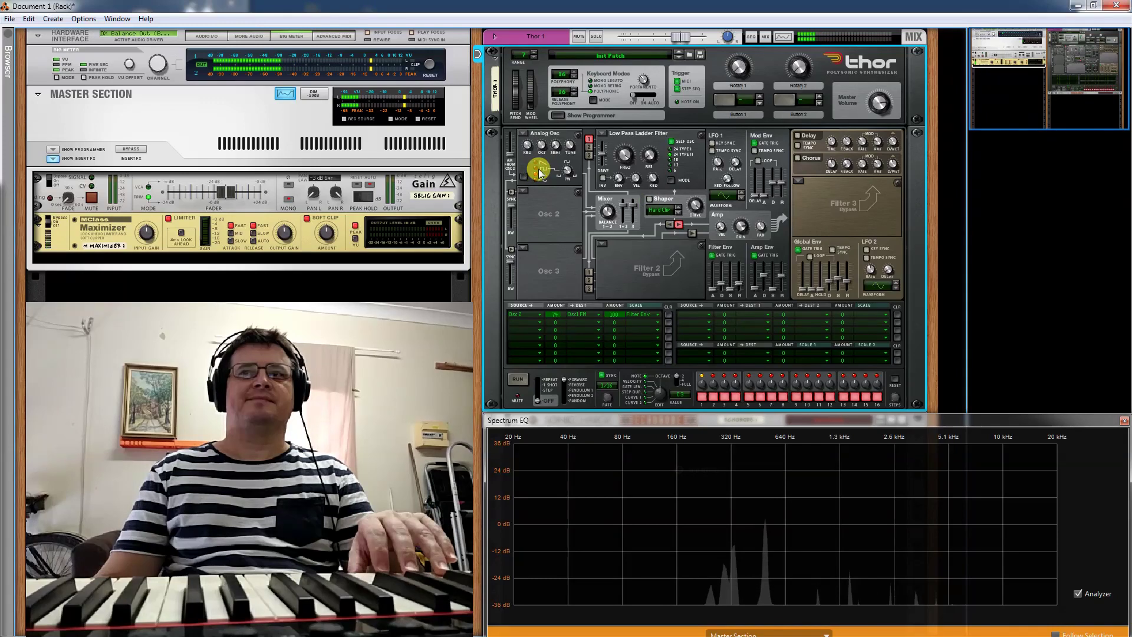
Step: Audition Osc 1's pulse wave with a narrow pulse width, and return the oscillator to a sine wave
mouse_move(564, 171)
left_mouse_down()
mouse_move(578, 134)
mouse_move(571, 189)
left_mouse_up()
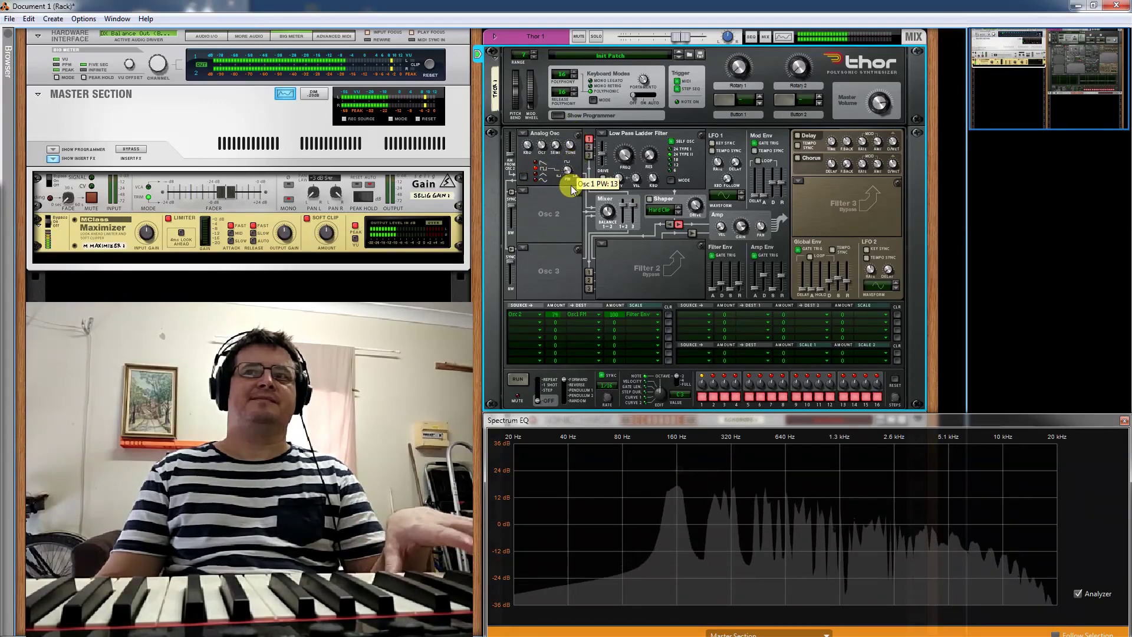
left_click(535, 175)
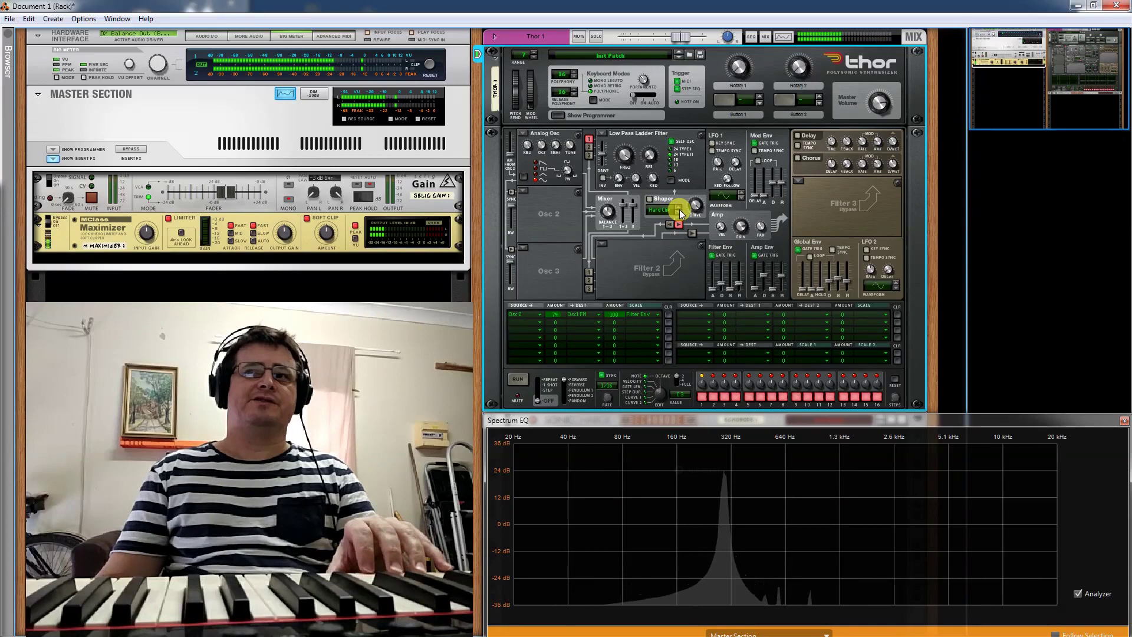
Step: Enable the Hard Clip Shaper and adjust its drive, and bypass it to compare Osc 1's harmonics
left_click(651, 200)
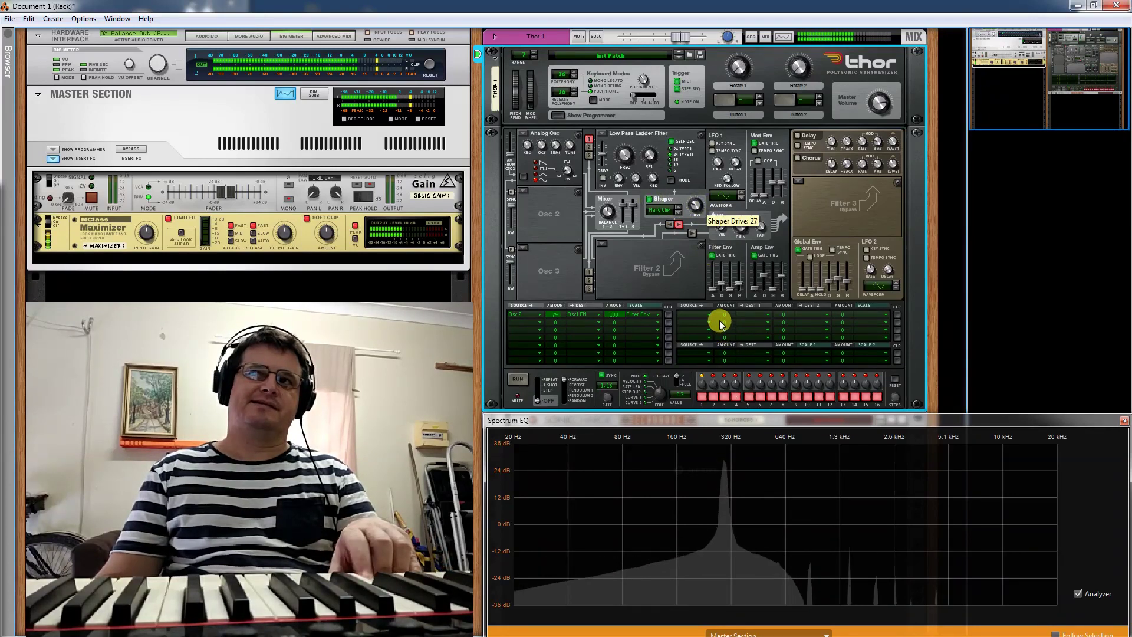
left_click_drag(718, 322, 713, 302)
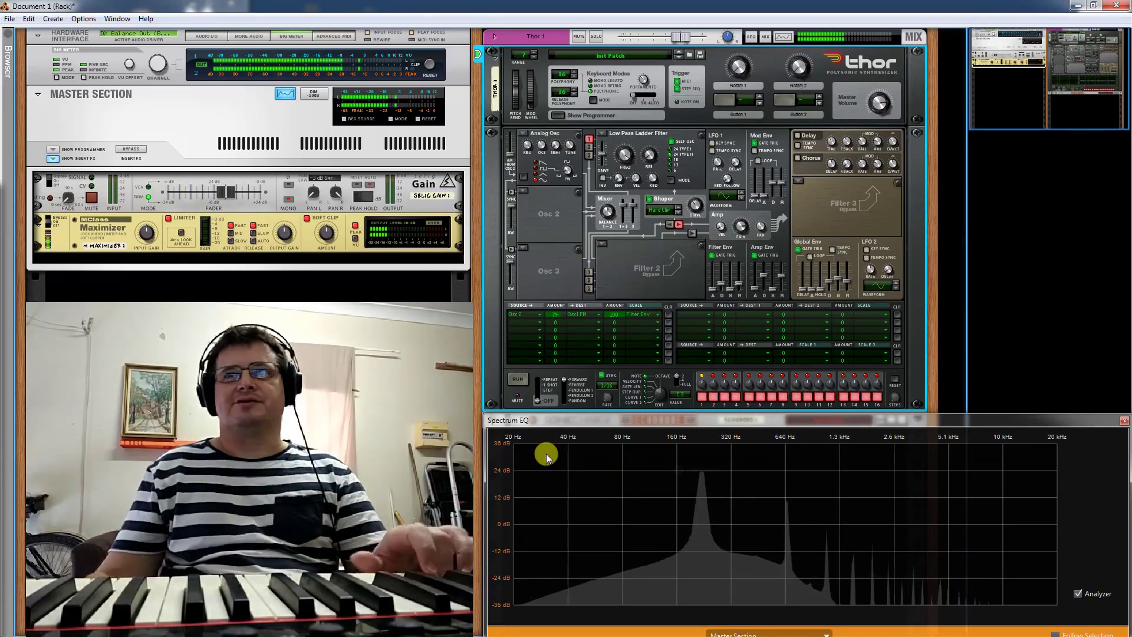
left_click(649, 199)
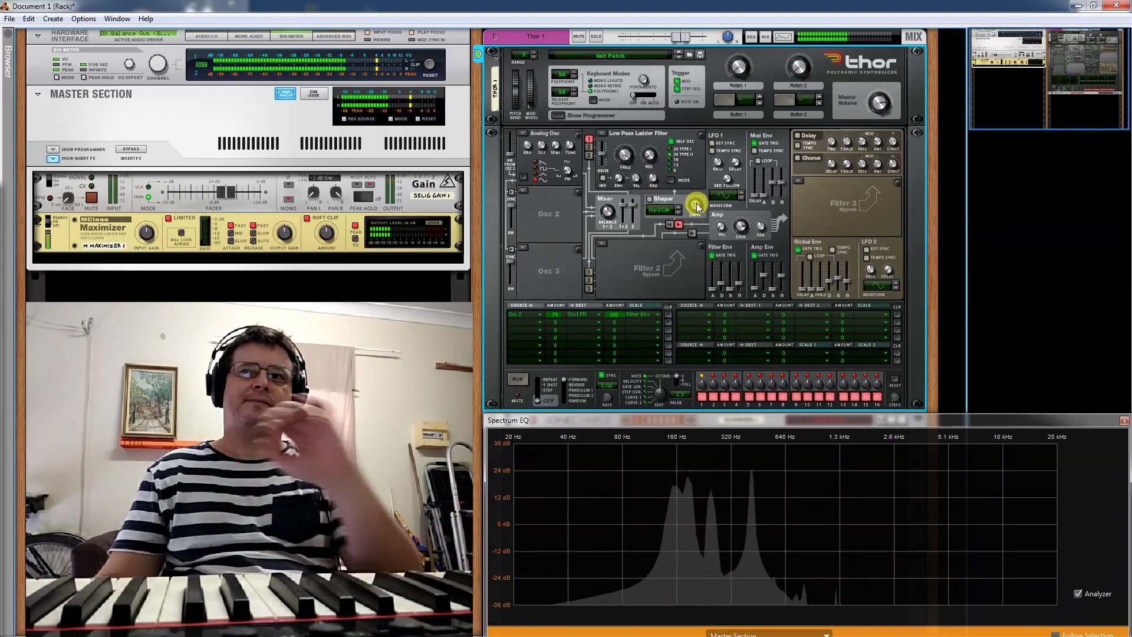
mouse_move(696, 203)
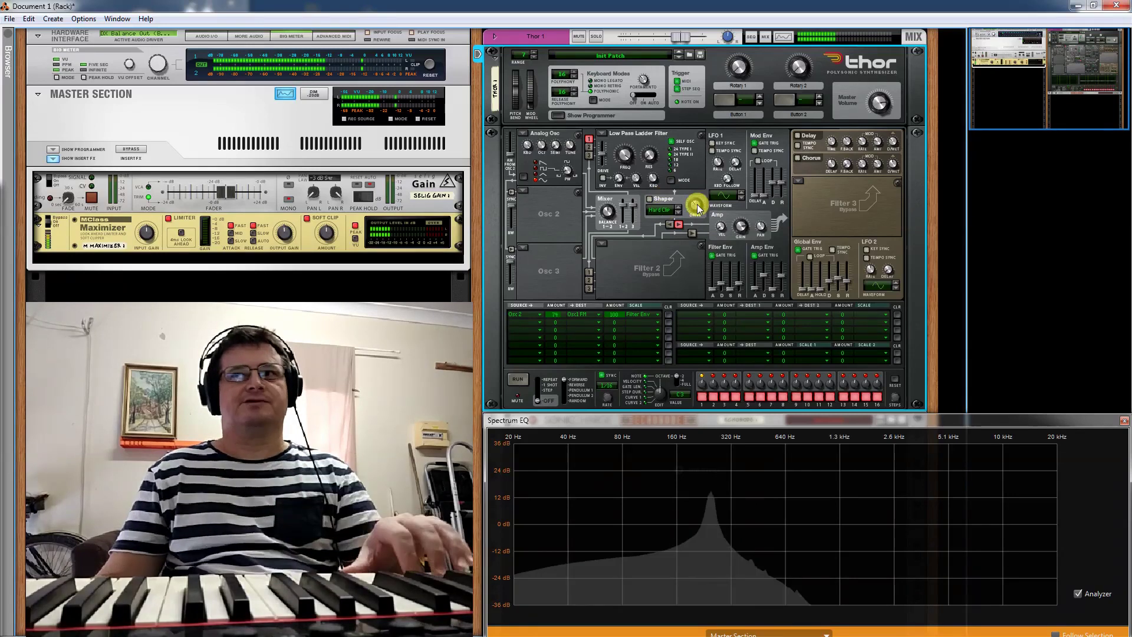
Step: Toggle the Shaper on and off and sweep the Low Pass Ladder Filter's frequency to compare clipping with filtering
left_click(647, 199)
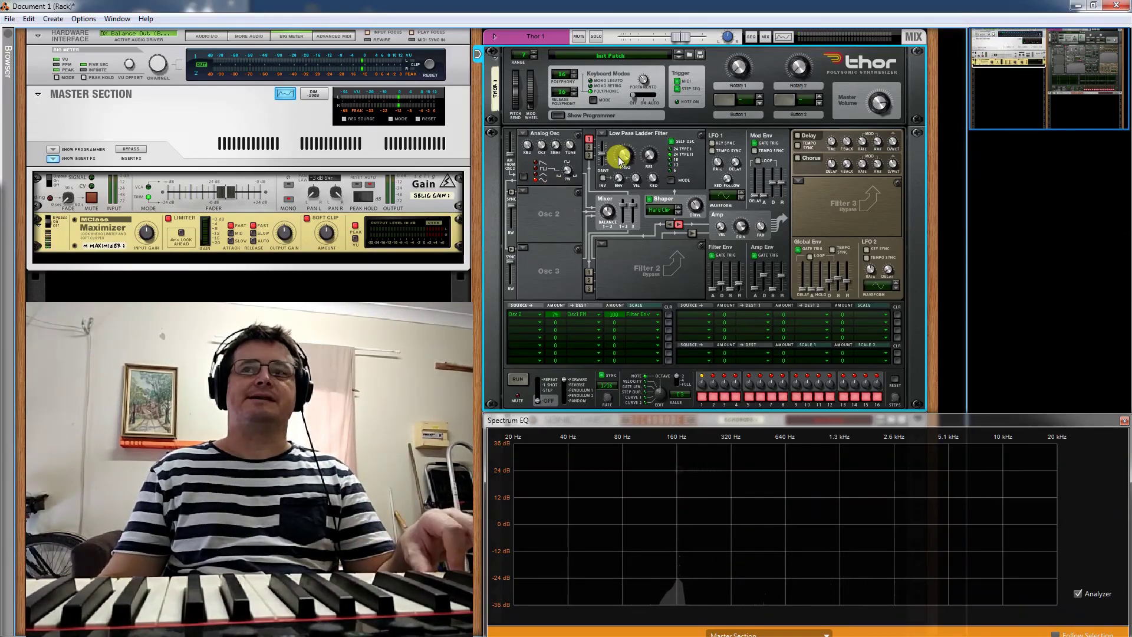
left_click(652, 201)
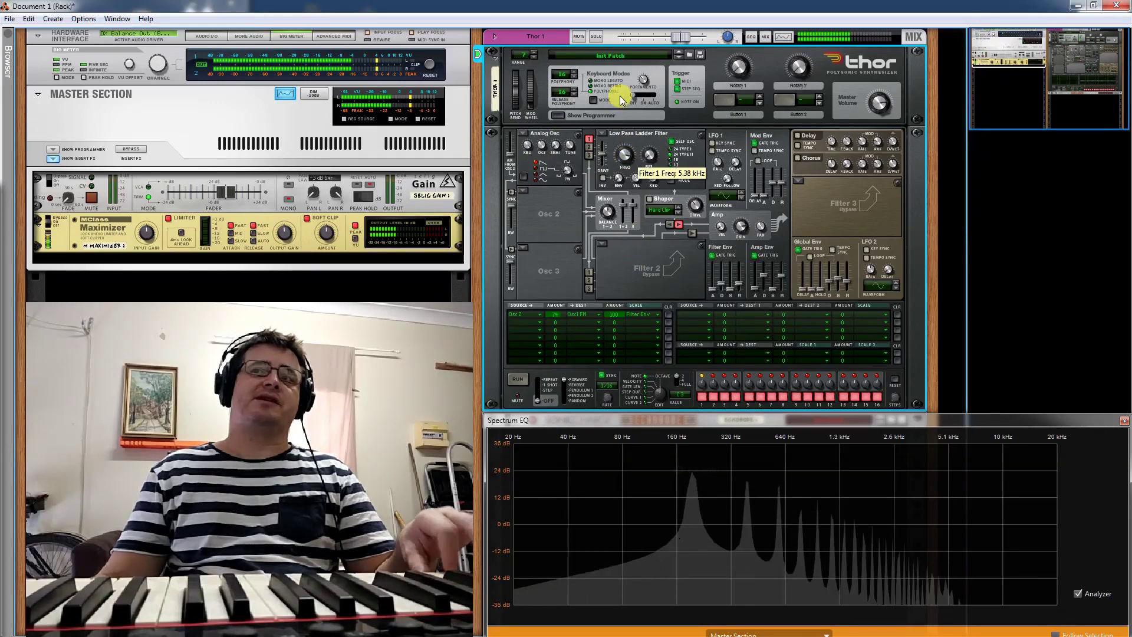
left_click_drag(630, 156, 636, 234)
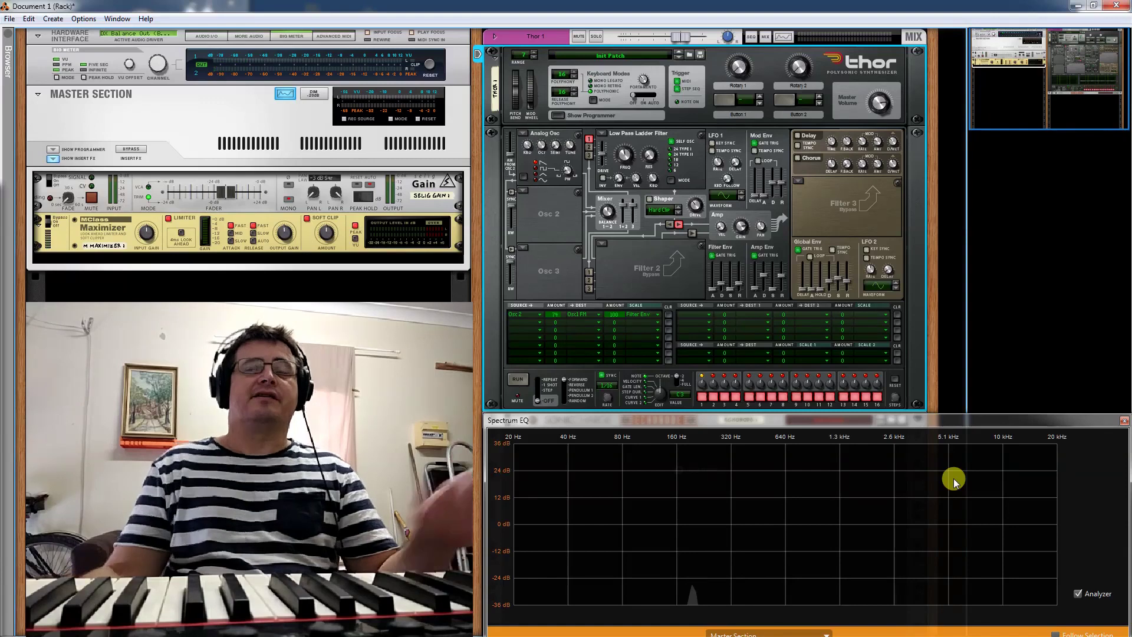
Step: Change Osc 1's waveform, and toggle the Shaper and sweep the Low Pass Ladder Filter's frequency to compare their harmonics
left_click(541, 171)
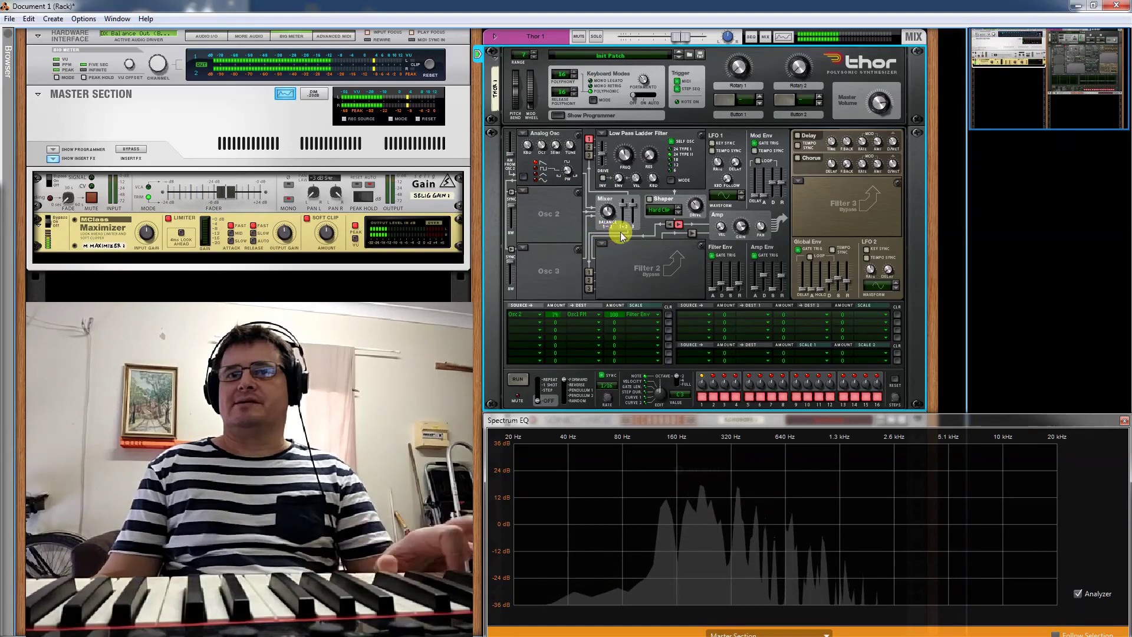
left_click(649, 200)
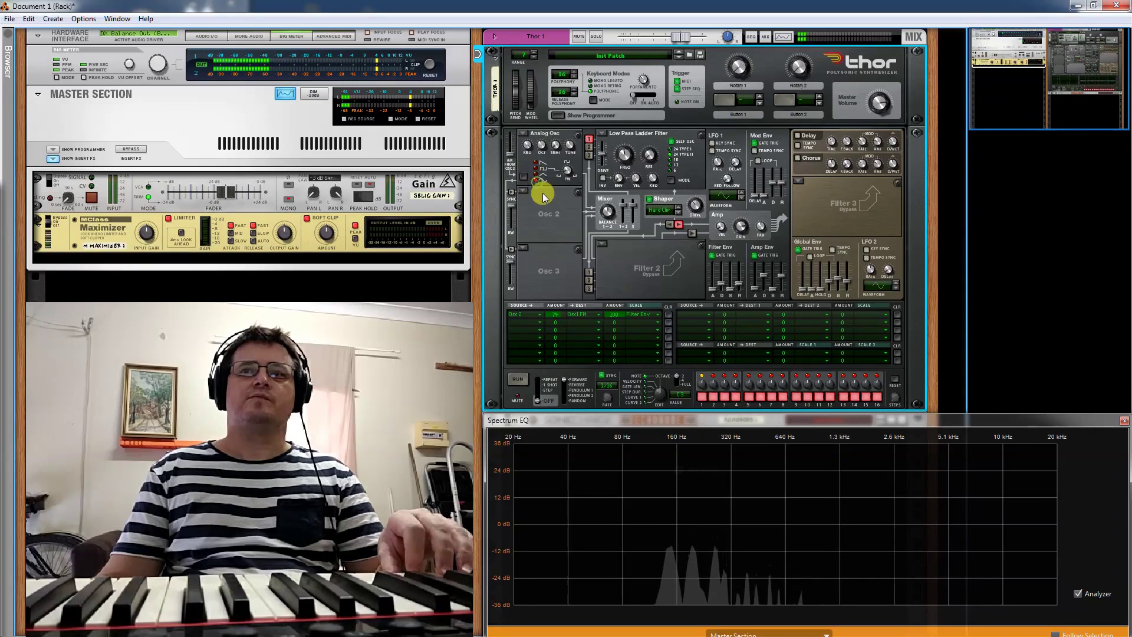
left_click_drag(623, 158, 688, 172)
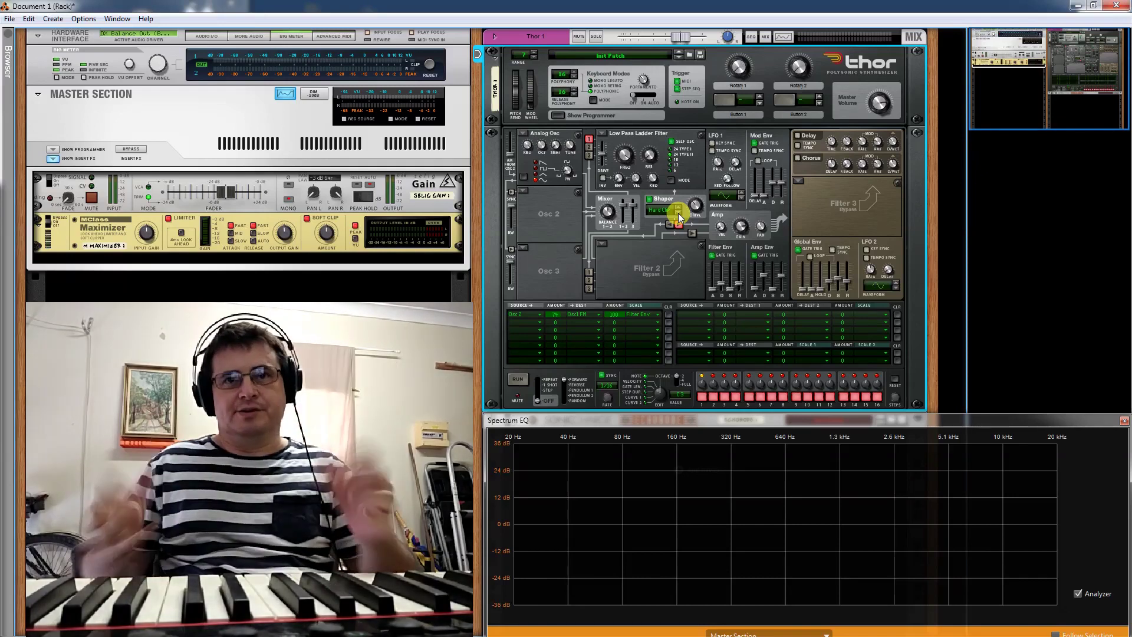
left_click(650, 199)
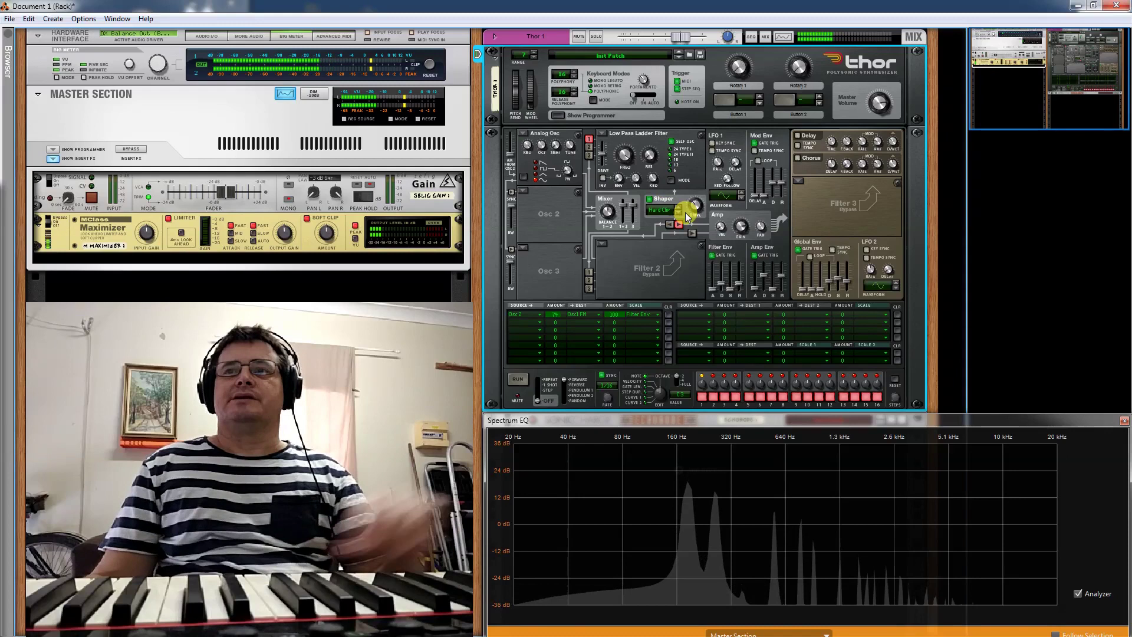
Step: Audition the Shaper's Saturate and Sine modes in turn, sweeping the drive in each
left_click(678, 212)
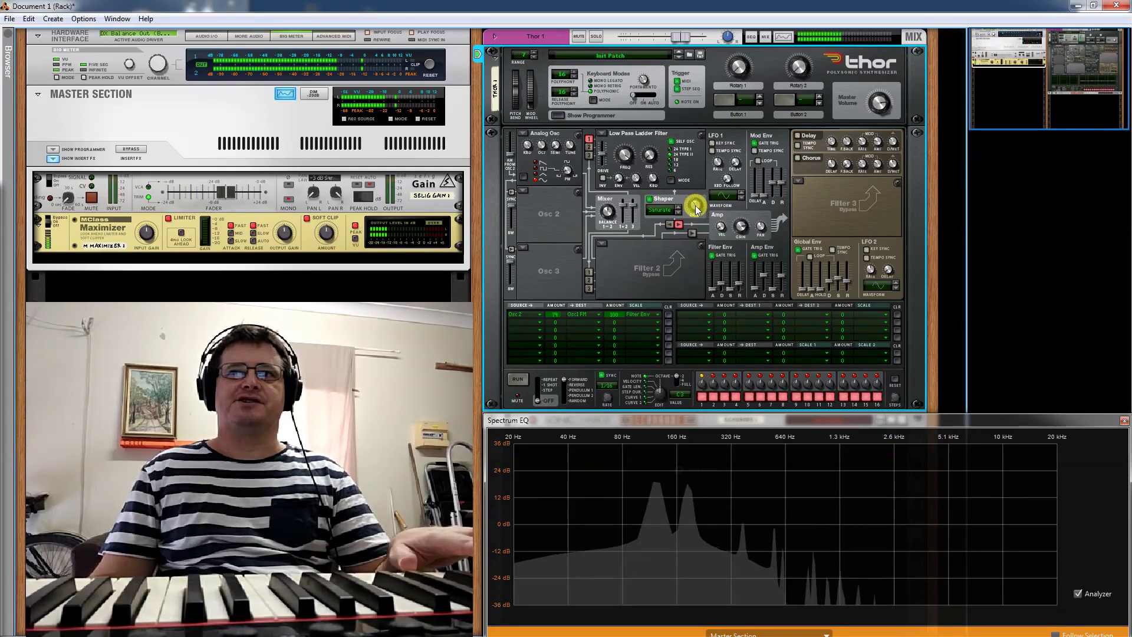
left_click_drag(695, 206, 674, 18)
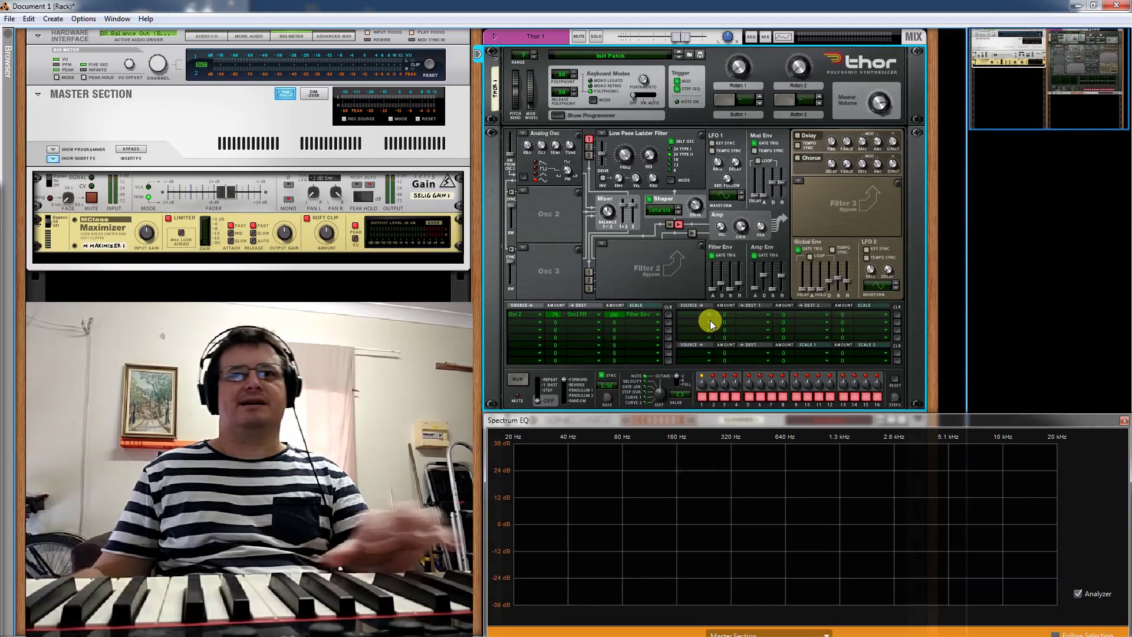
left_click(678, 212)
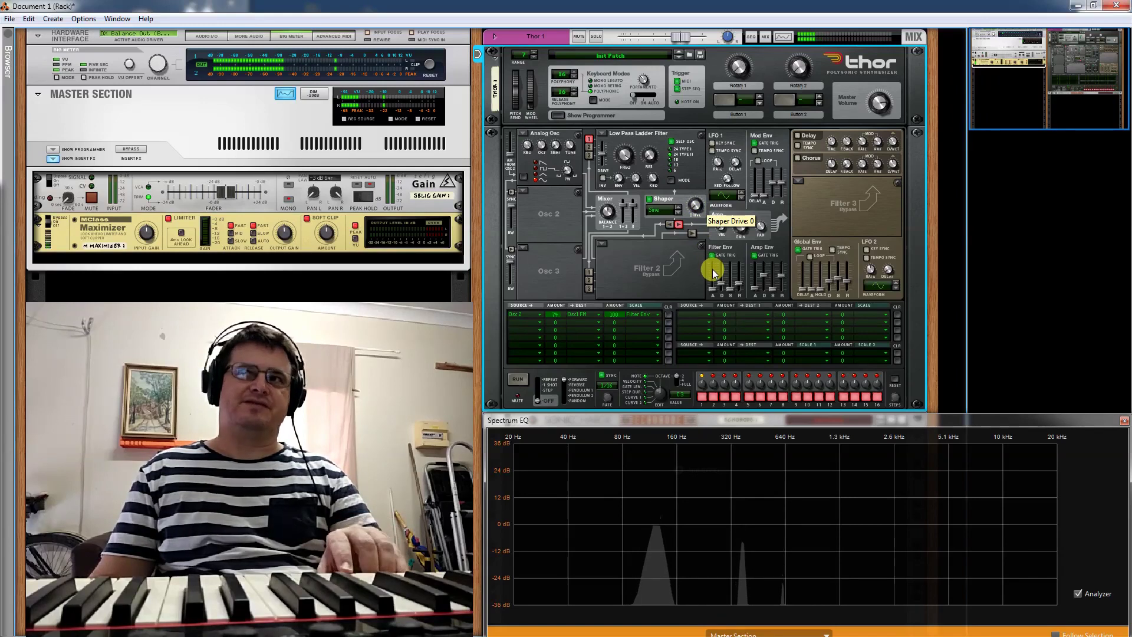
left_click_drag(699, 211, 670, 58)
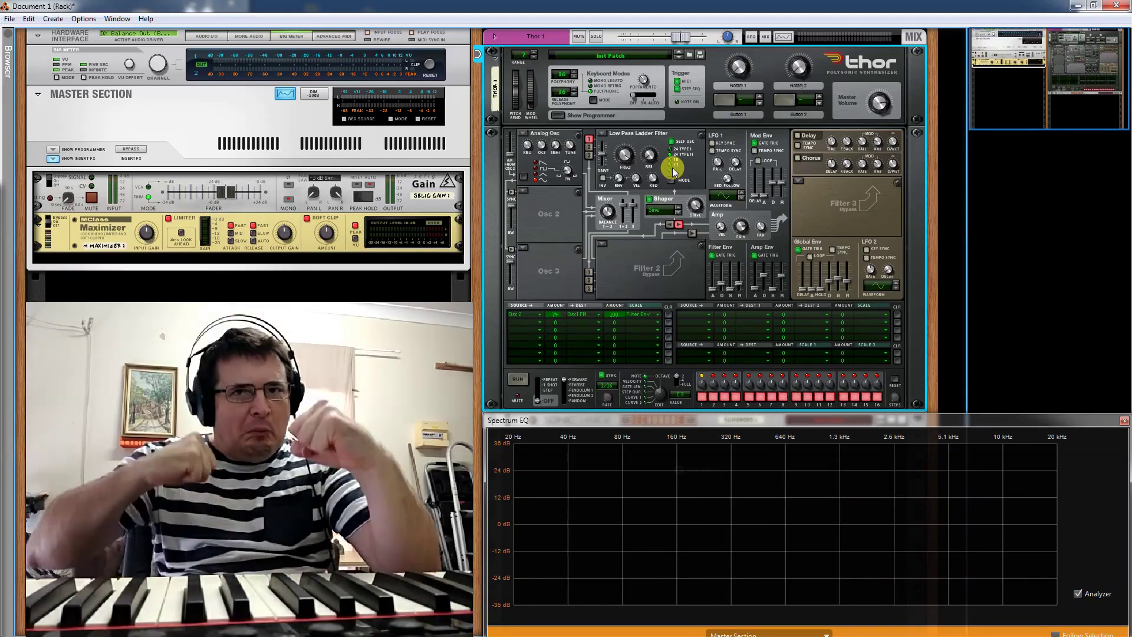
left_click_drag(691, 217, 701, 292)
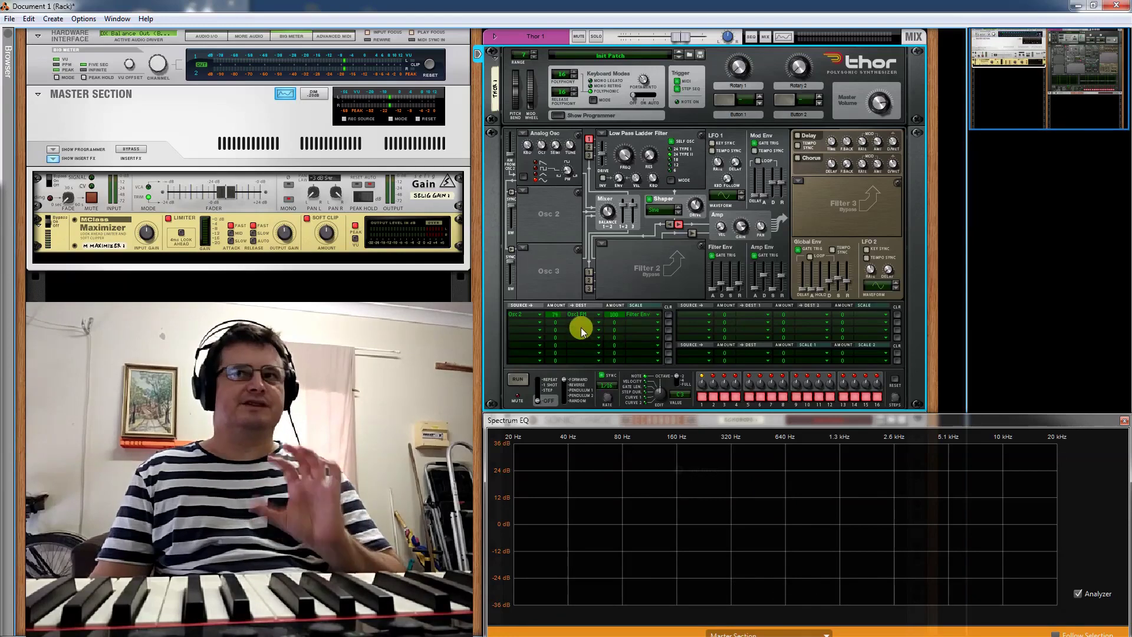
Step: Replace the Osc 2 FM route in the modulation matrix with Filter Env modulating Shaper Drive by 81
left_click_drag(552, 317, 582, 313)
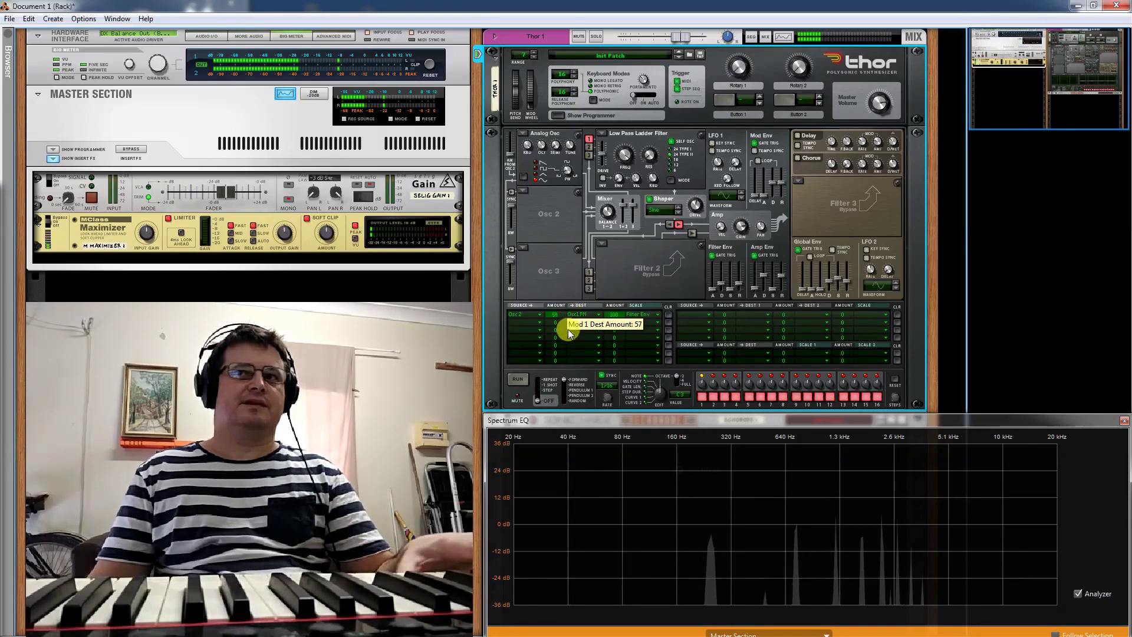
left_click(667, 317)
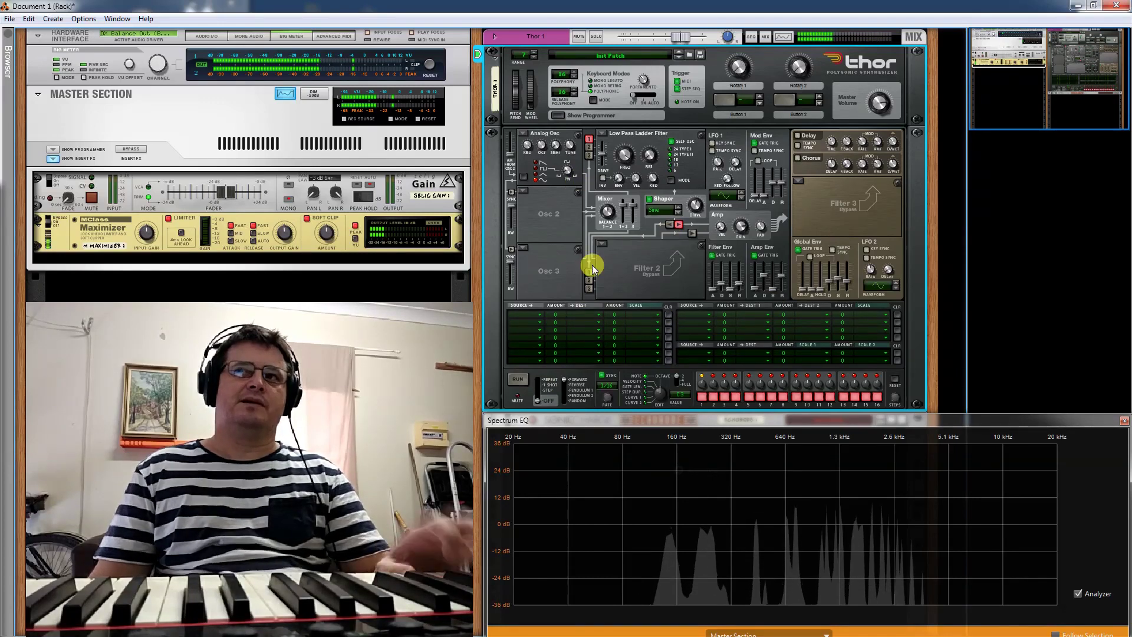
left_click(521, 313)
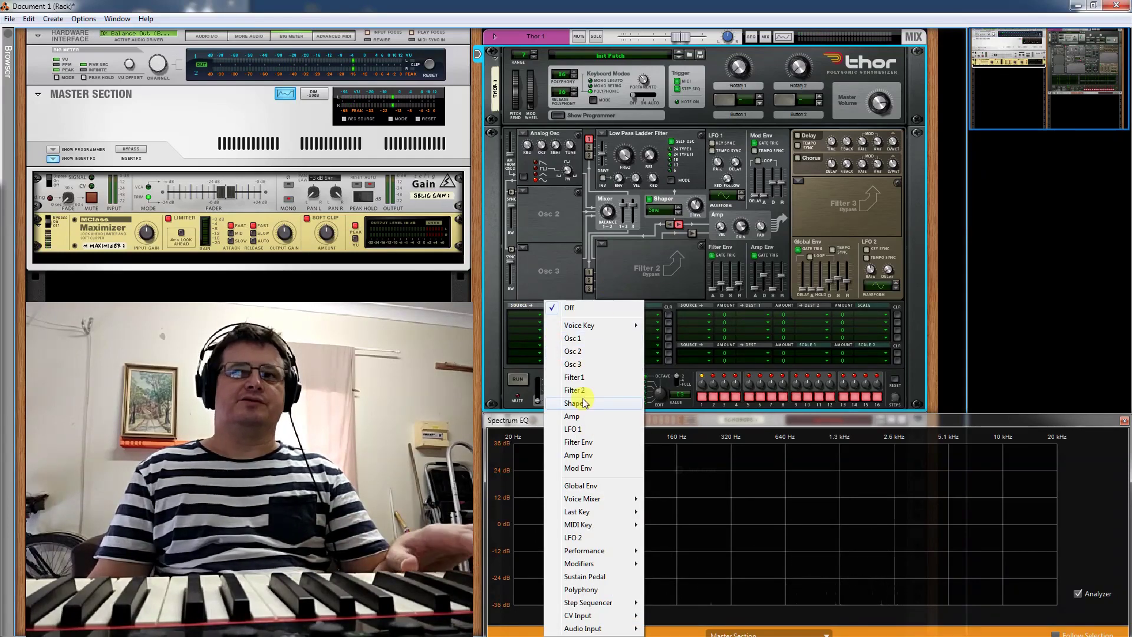
left_click(577, 446)
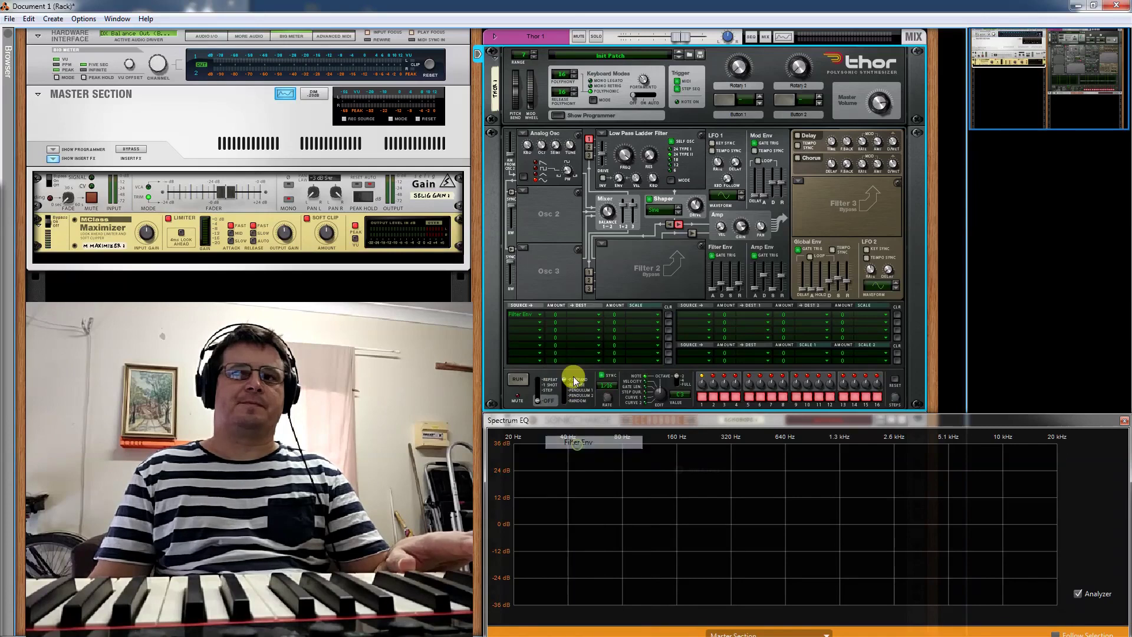
left_click(581, 315)
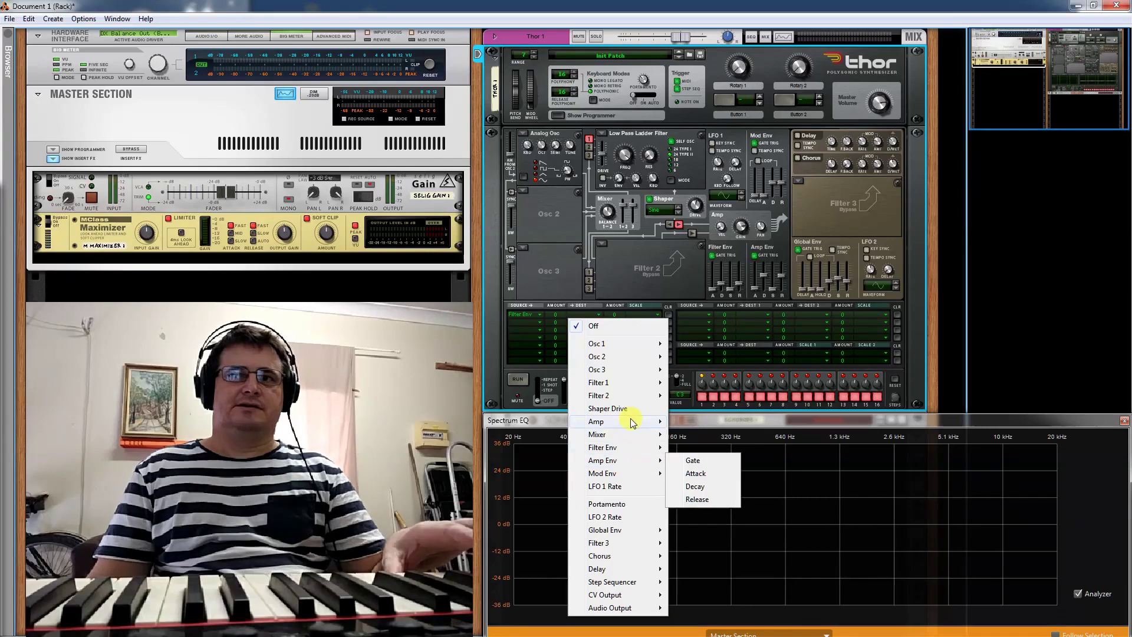
left_click(610, 408)
left_click_drag(558, 316, 566, 248)
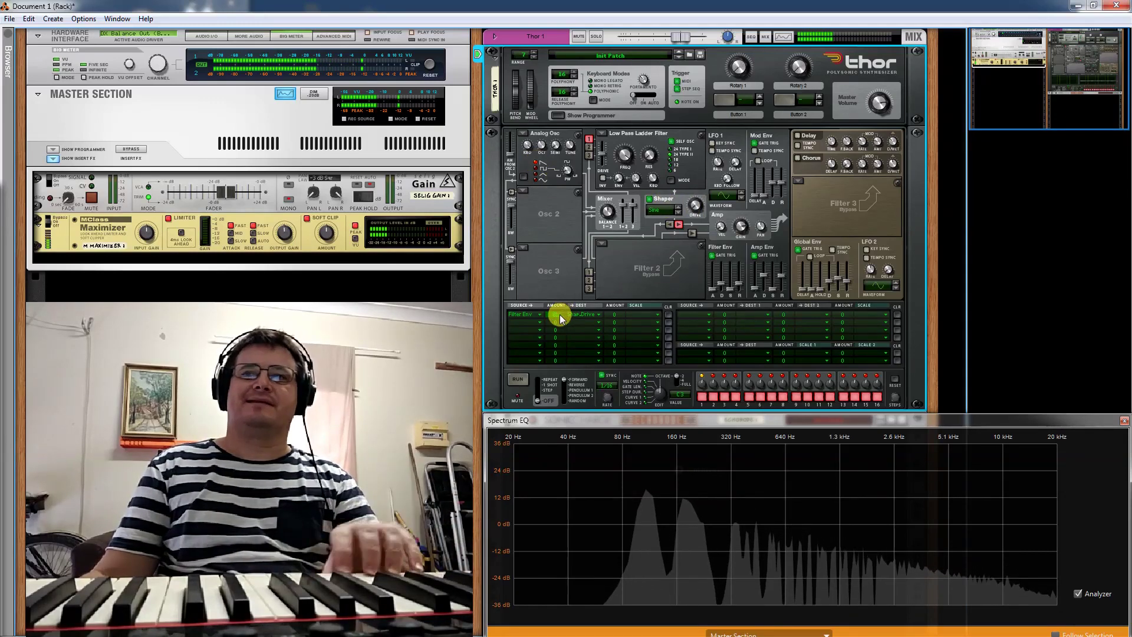
mouse_move(560, 314)
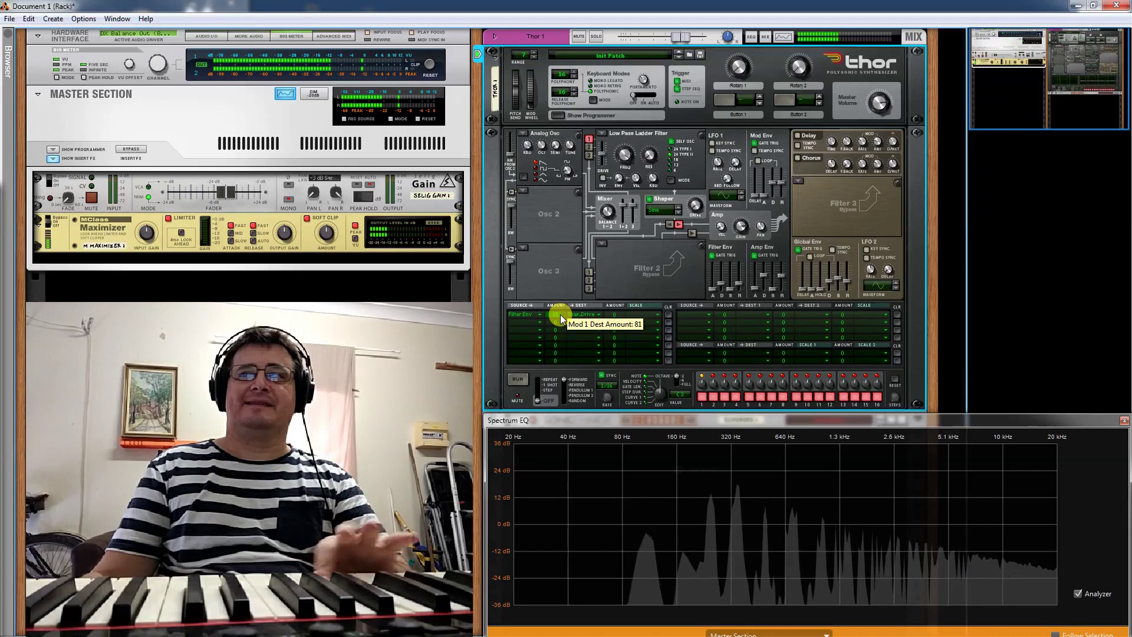
Step: Clear the Filter Env to Shaper Drive route, and adjust the Shaper's drive and toggle it to compare Osc 1's sound
left_click(667, 313)
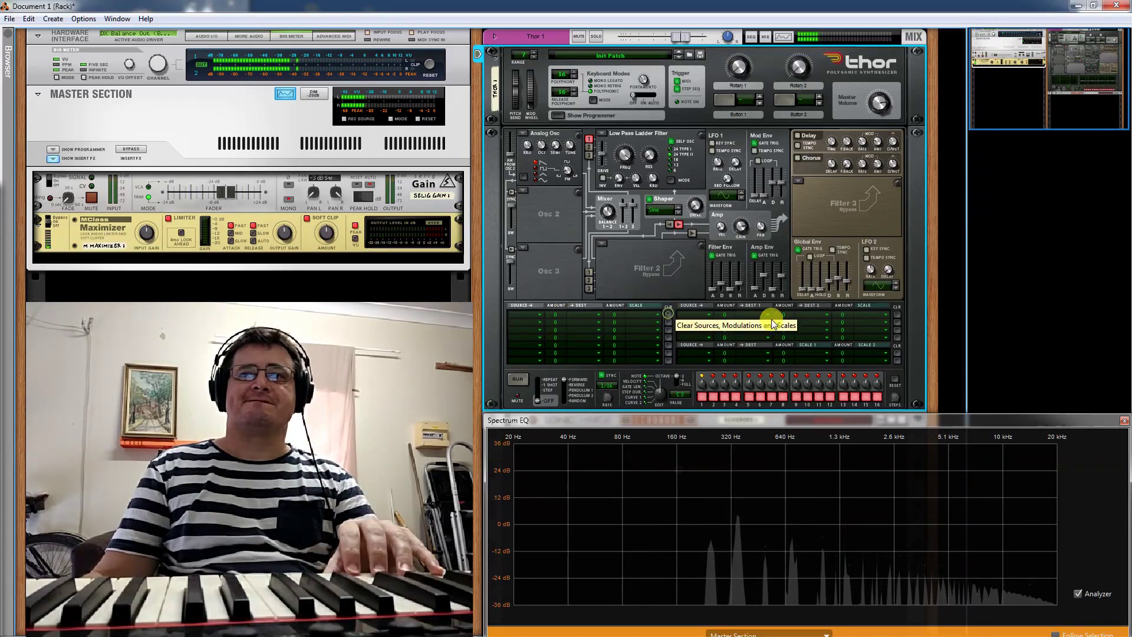
left_click_drag(701, 229, 698, 252)
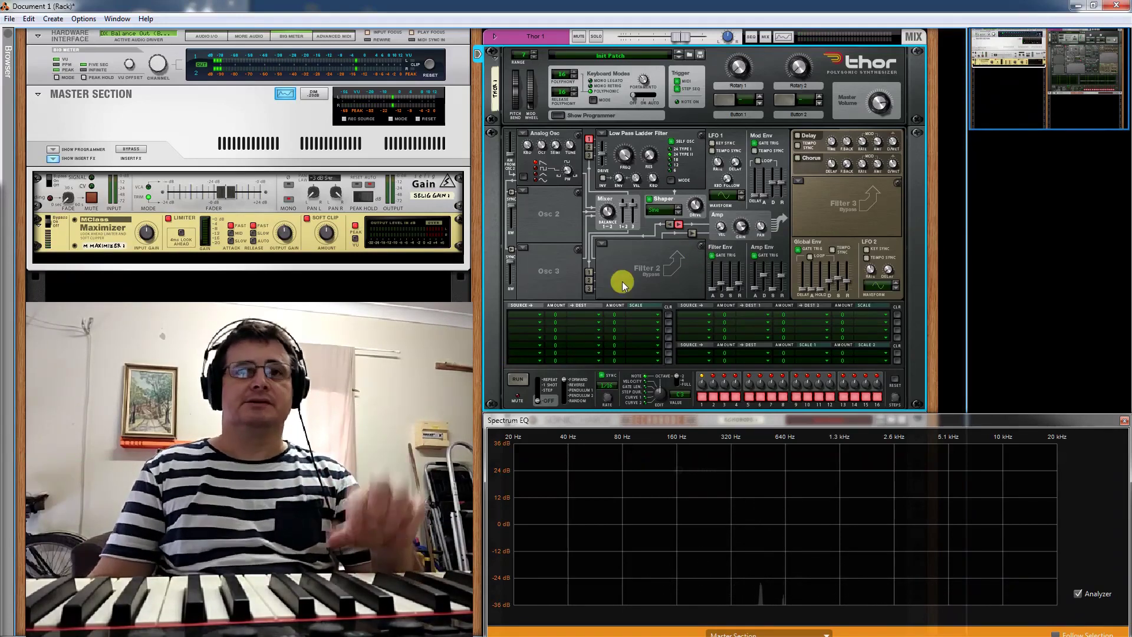
left_click(649, 198)
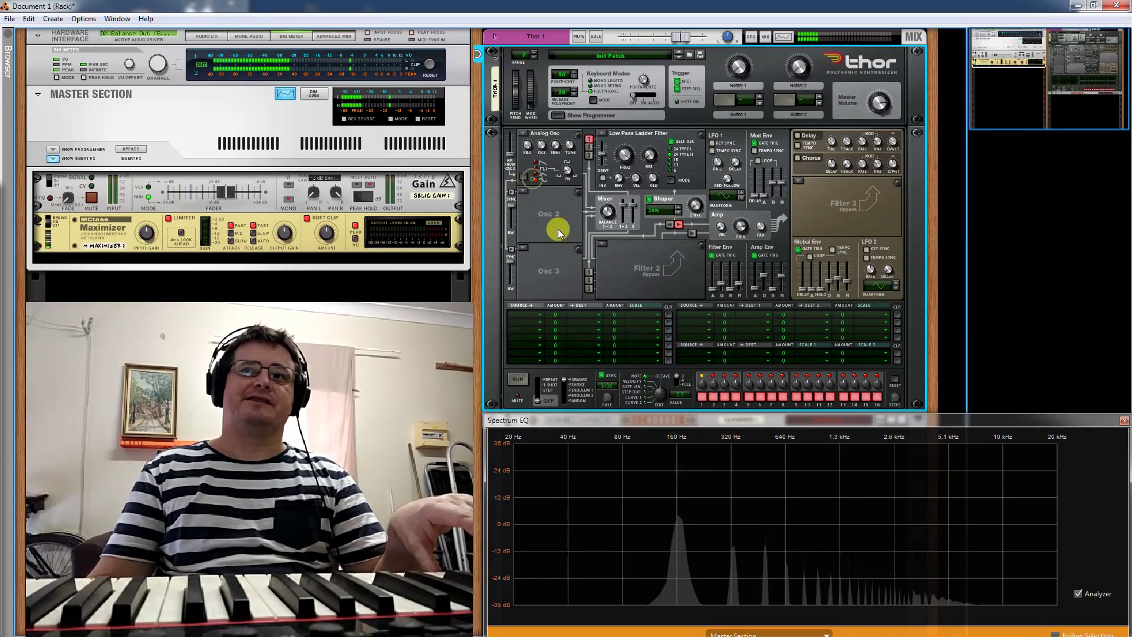
Step: Audition the Shaper's Bipulse and Unipulse modes while varying the drive, with Unipulse at 22
left_click_drag(695, 206, 695, 121)
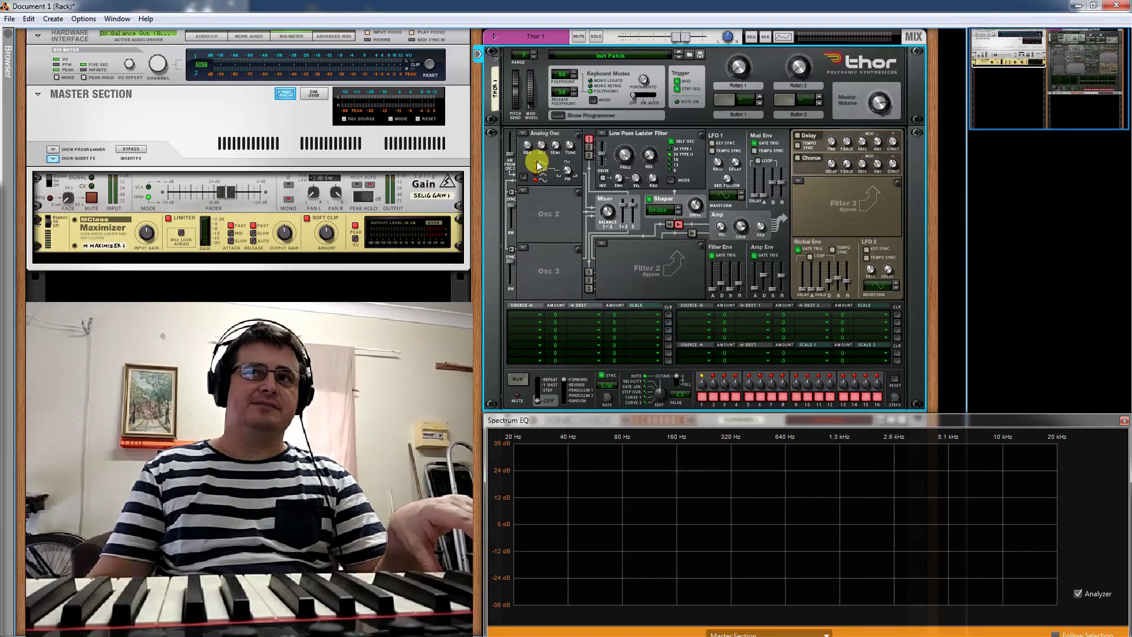
mouse_move(697, 204)
left_mouse_down()
mouse_move(703, 153)
mouse_move(708, 266)
mouse_move(684, 145)
mouse_move(692, 214)
left_mouse_up()
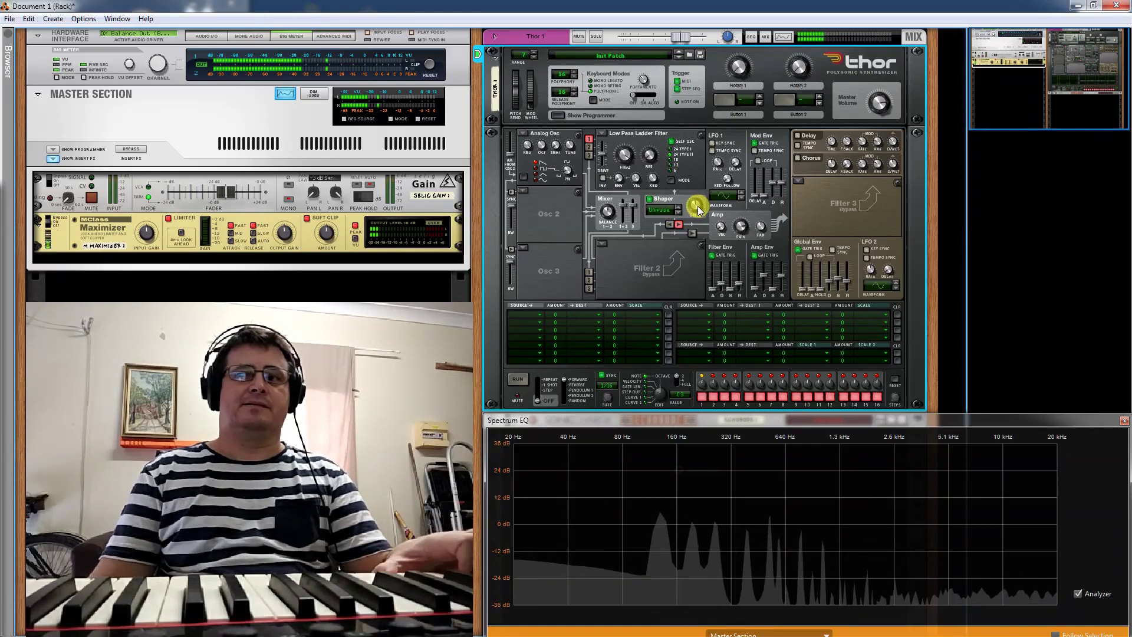
mouse_move(698, 206)
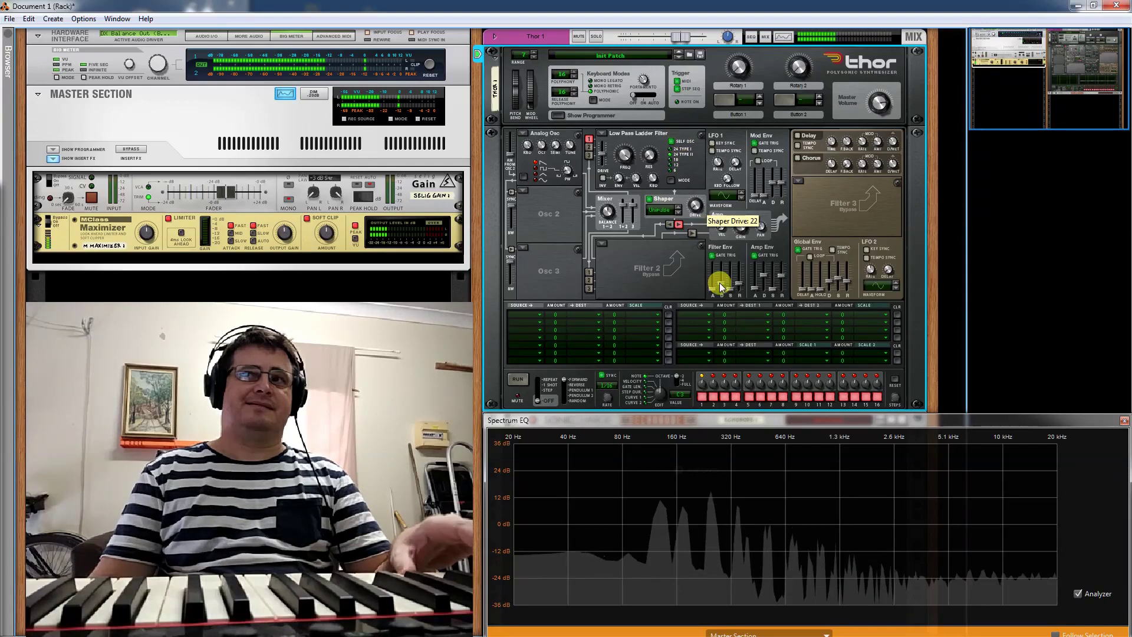
Step: Compare the Shaper's Peak and Soft Clip modes, sweeping the drive and finishing in Peak mode
left_click(678, 213)
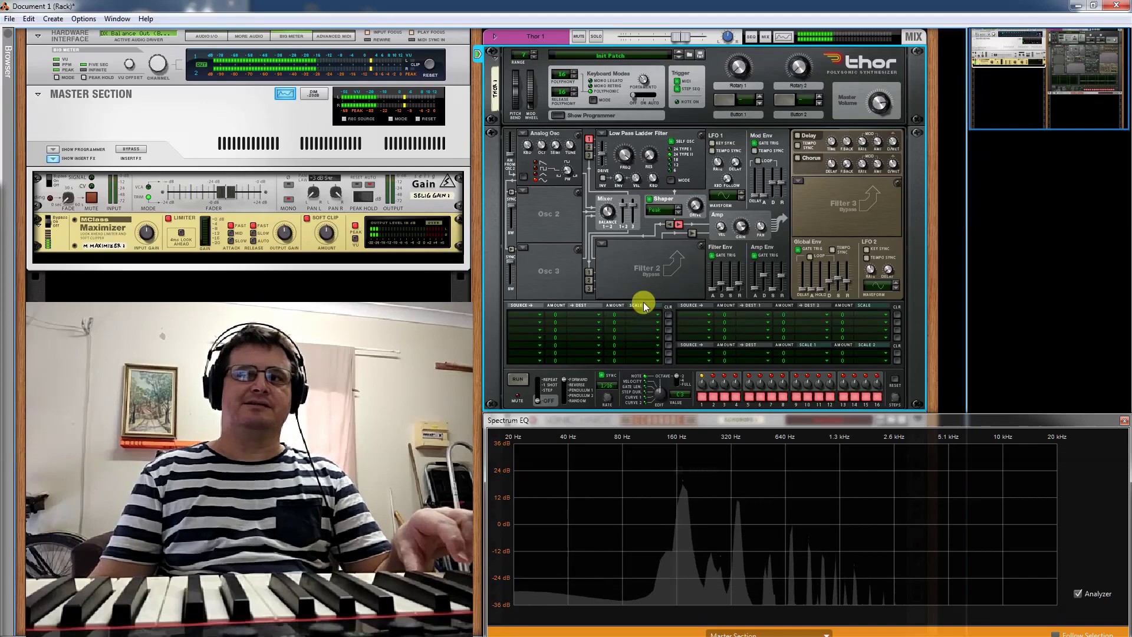
left_click(664, 210)
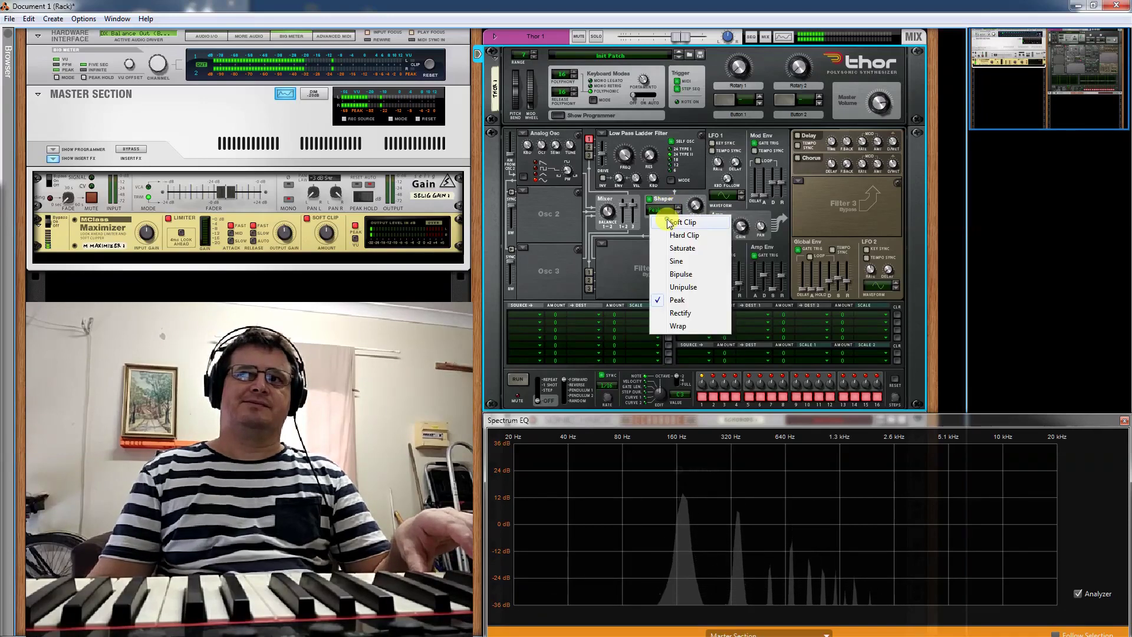
left_click(669, 223)
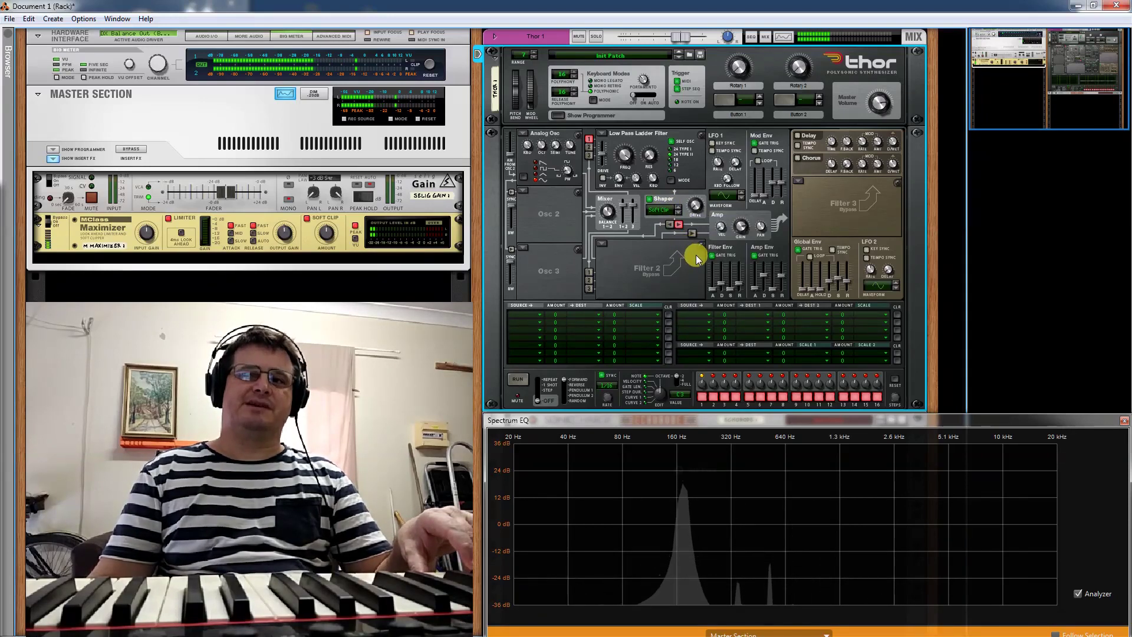
mouse_move(695, 210)
left_mouse_down()
mouse_move(685, 88)
mouse_move(696, 192)
left_mouse_up()
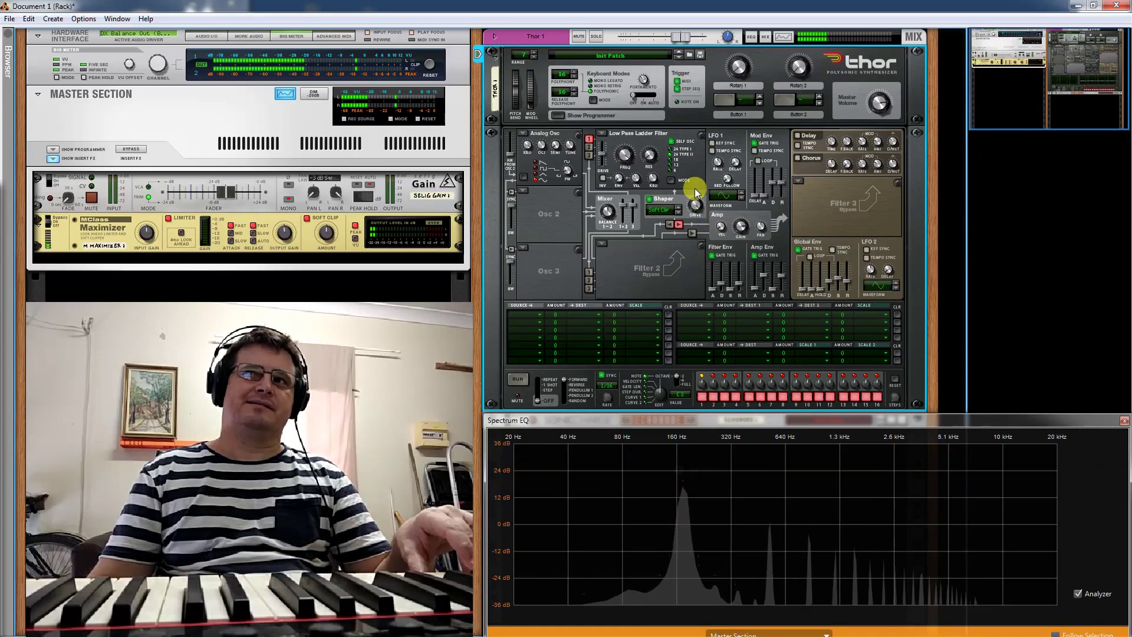
left_click(670, 212)
left_click(678, 302)
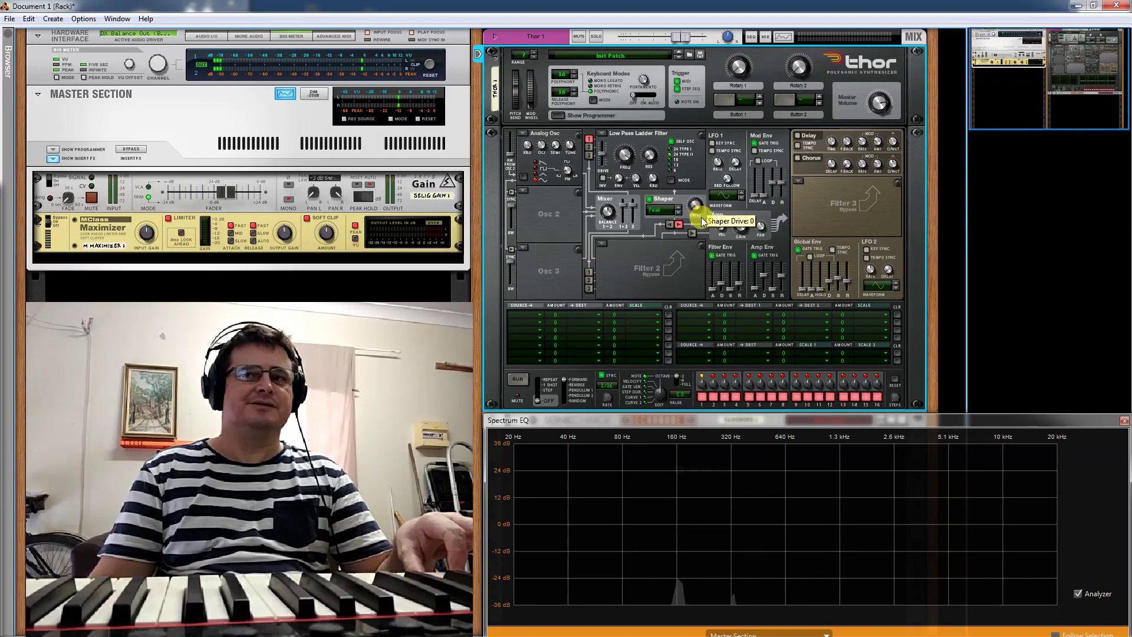
left_click_drag(695, 205, 679, 62)
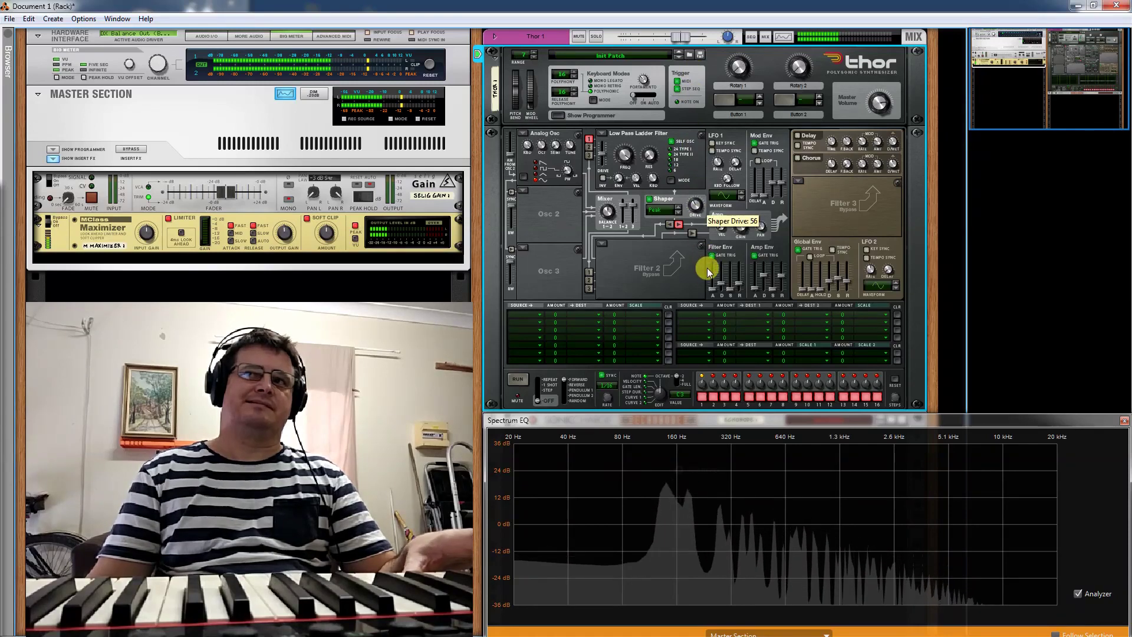
Step: Audition the Shaper's Rectify and Wrap modes in turn, sweeping the drive in each
left_click(678, 215)
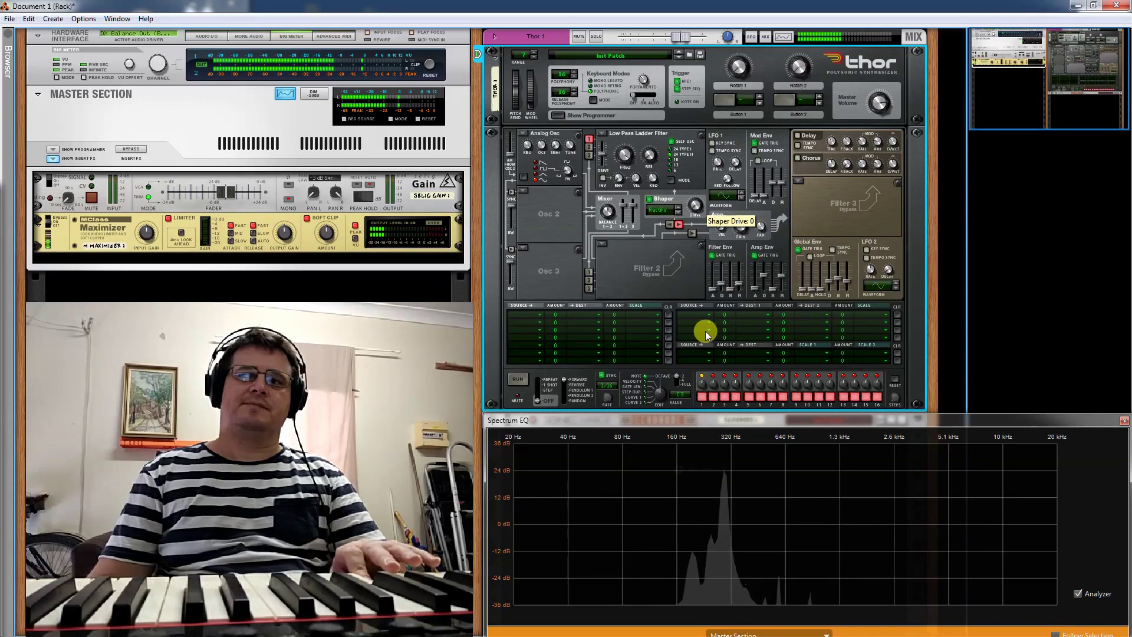
left_click_drag(695, 228, 699, 253)
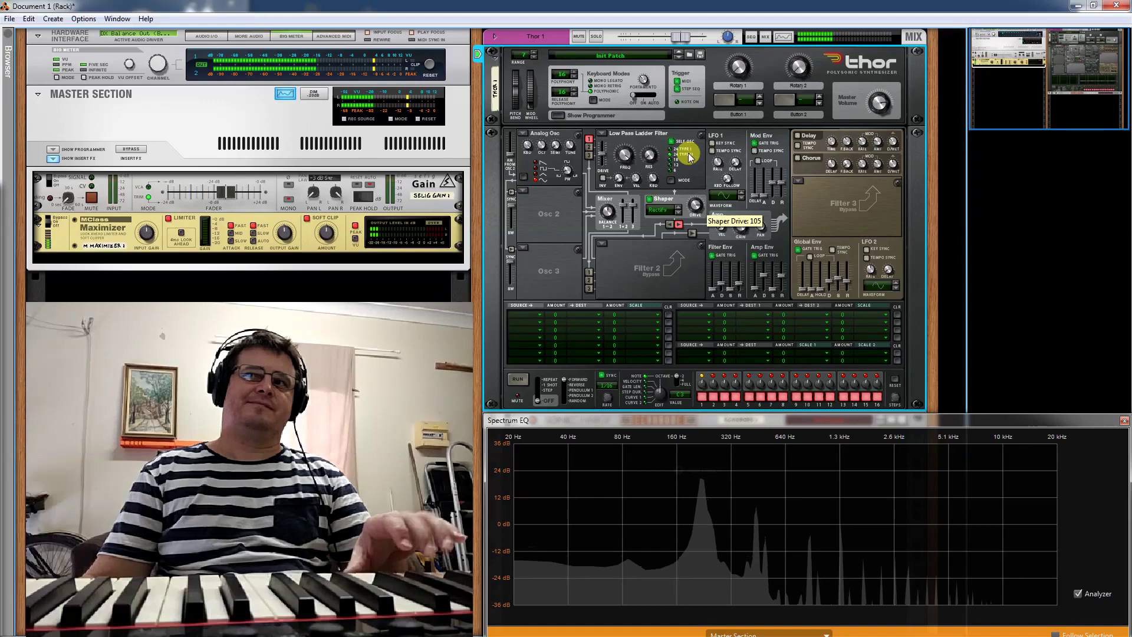
left_click(678, 211)
left_click_drag(695, 207, 724, 360)
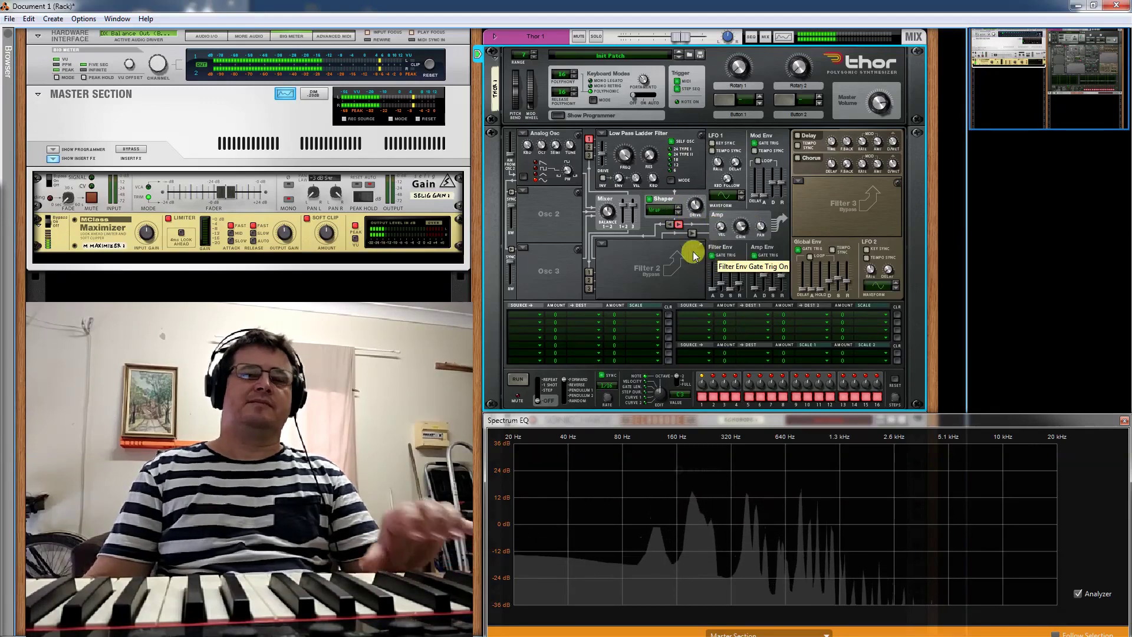
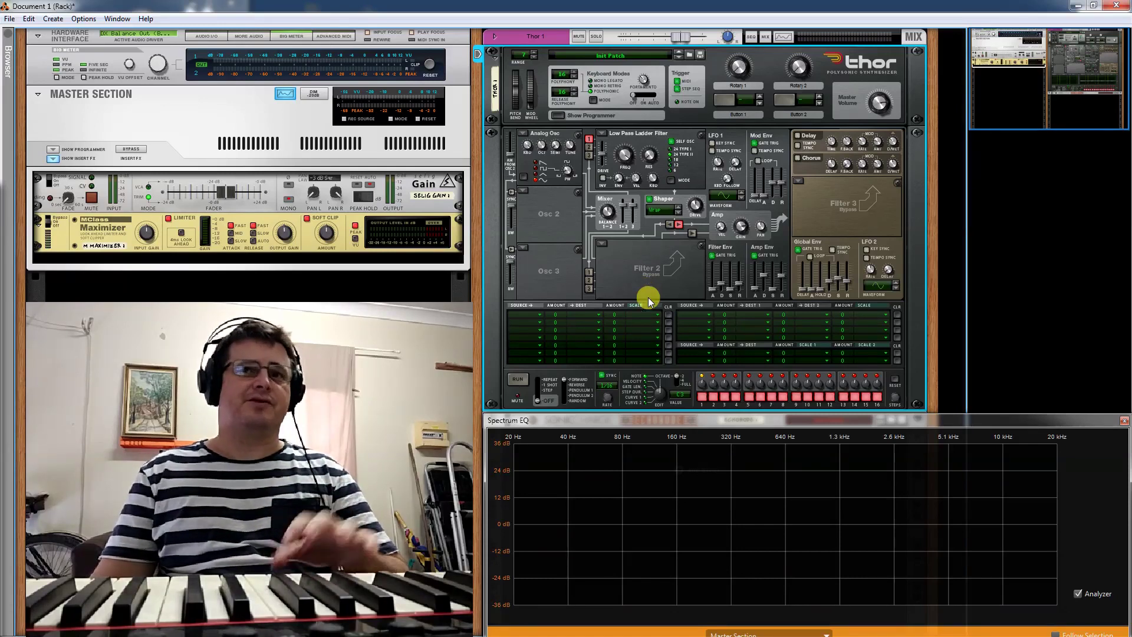
Step: Review the available Shaper modes while keeping Wrap, and bypass the Shaper to hear Osc 1 clean
left_click(657, 210)
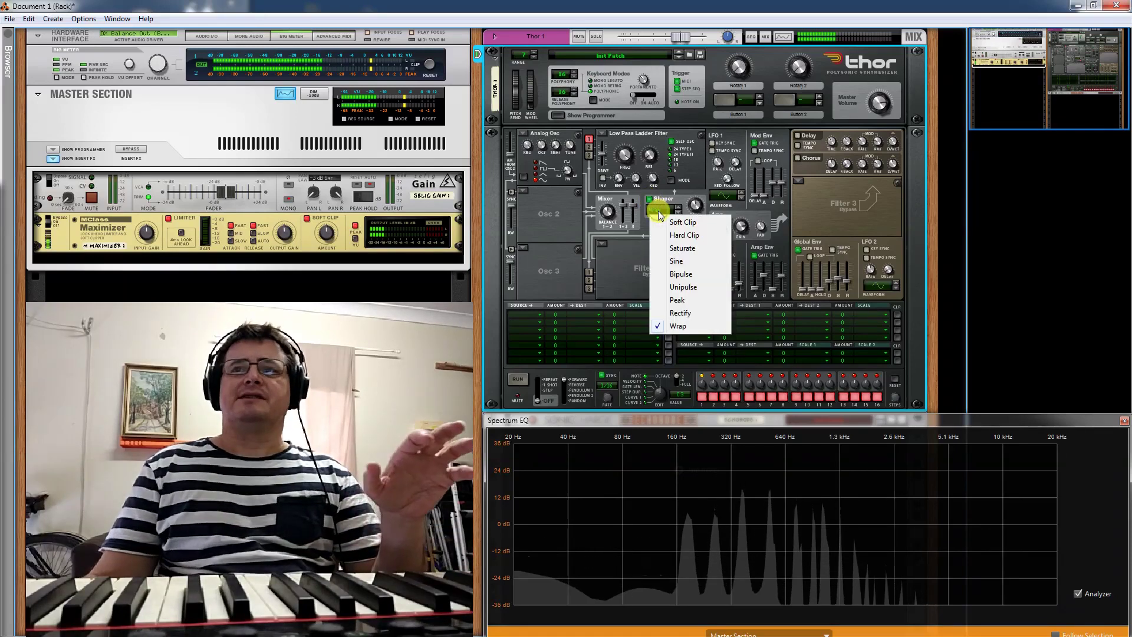
left_click(654, 204)
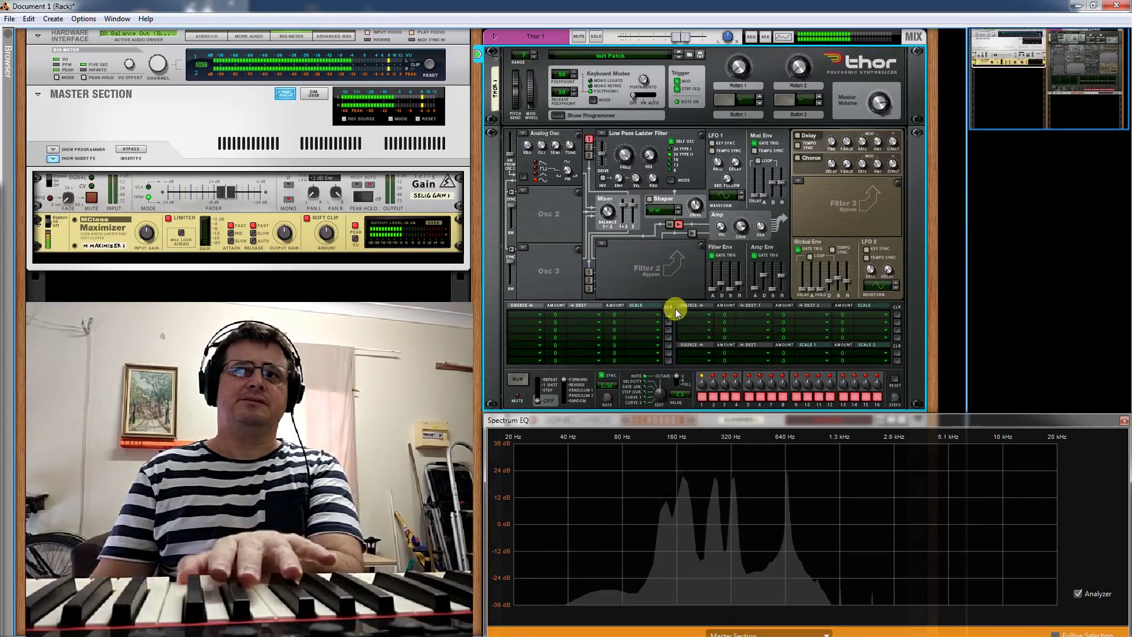
left_click(606, 246)
left_click(628, 240)
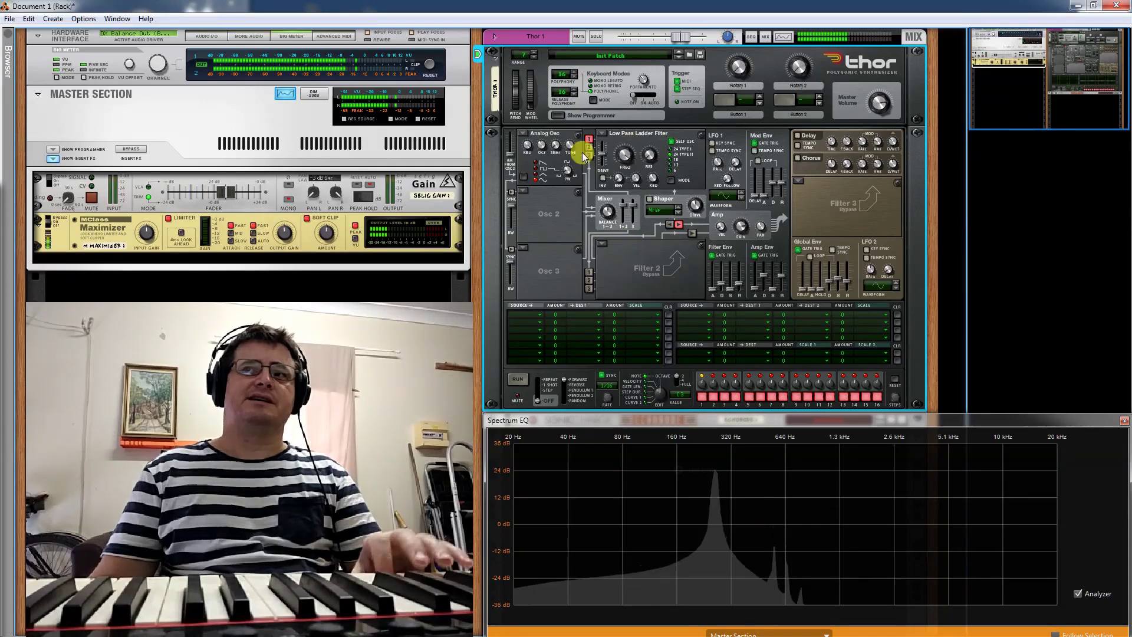
Step: Switch Osc 1 to the sawtooth waveform, then sweep Filter 1's frequency down to 576 Hz and back up to 21.6 kHz
left_click(537, 165)
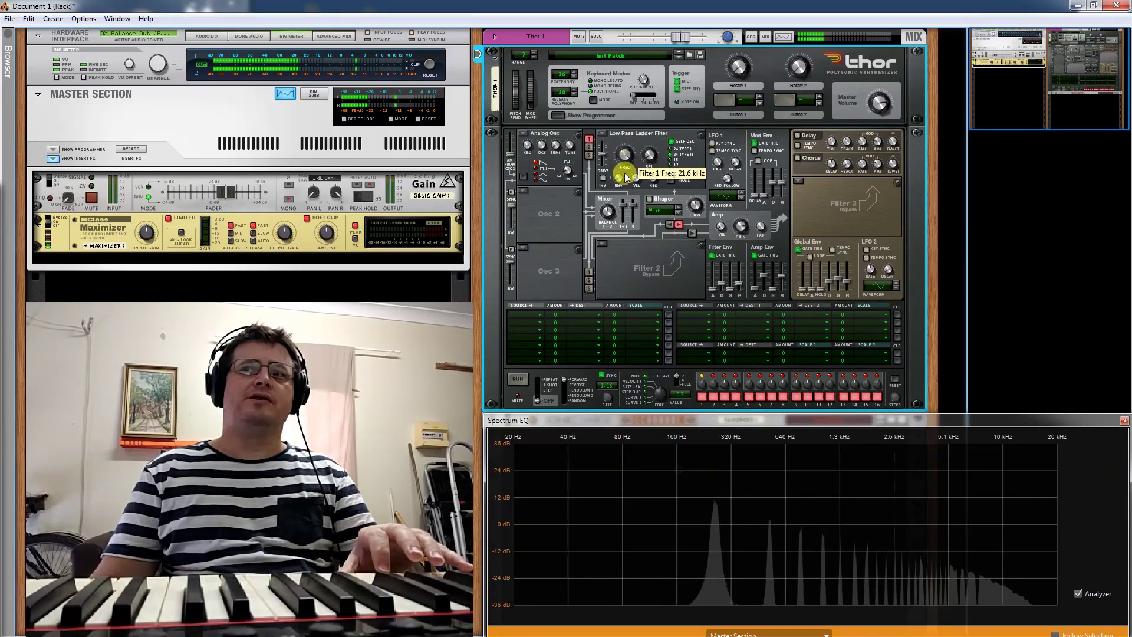
left_click(635, 273)
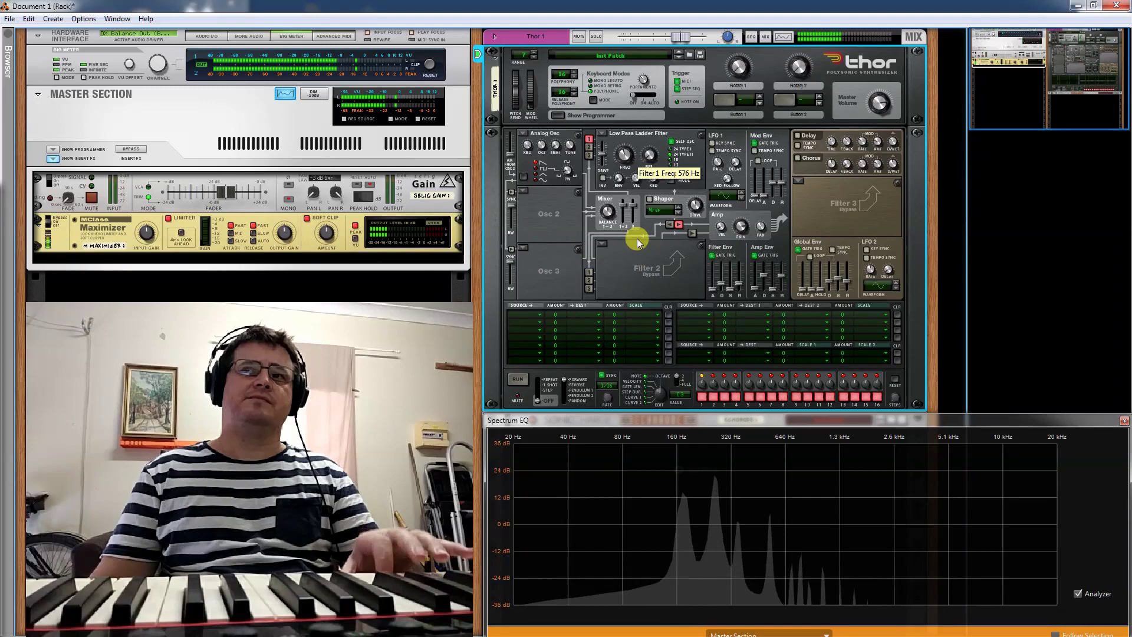
left_click_drag(625, 155, 620, 5)
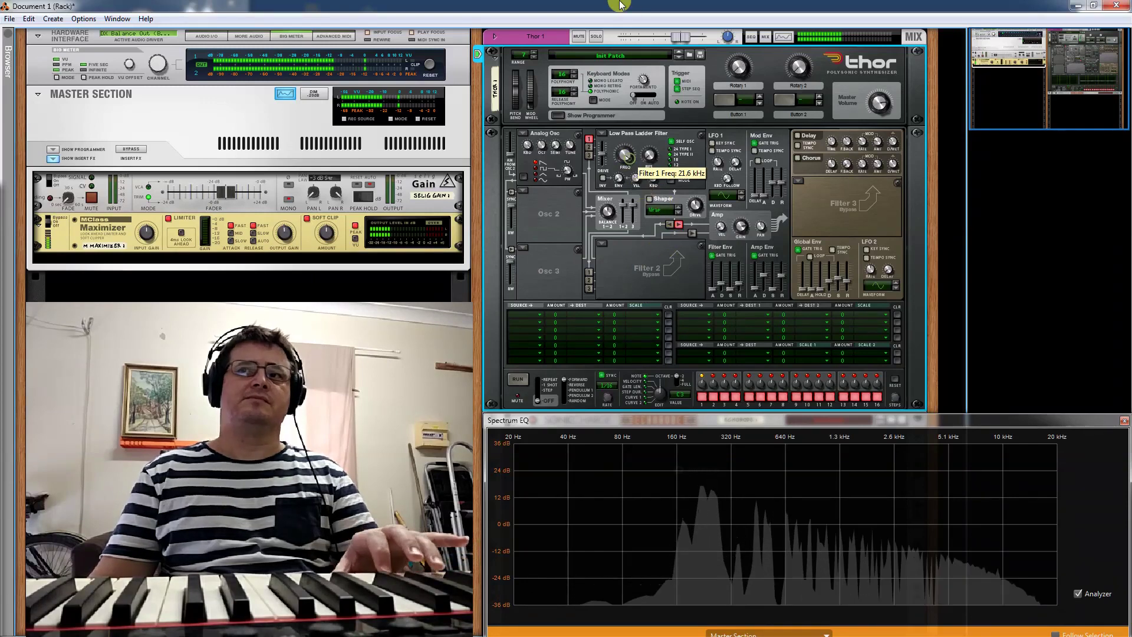
Step: Enable the Shaper on the saw sound and adjust Filter 1's envelope amount to 7 along with its frequency
left_click(650, 201)
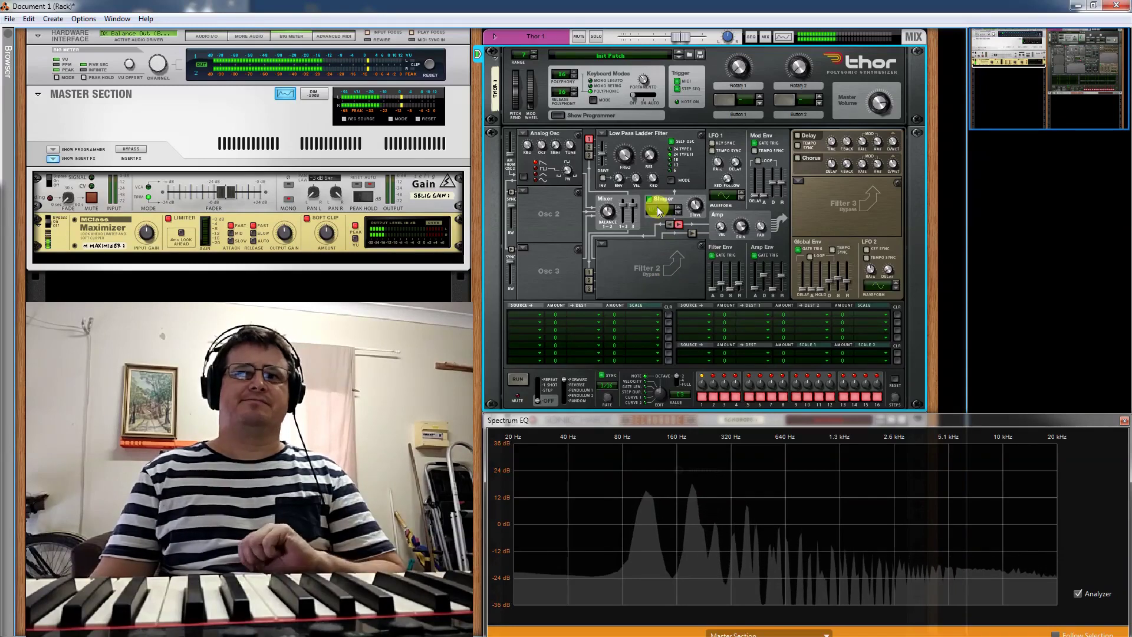
left_click_drag(629, 175, 623, 239)
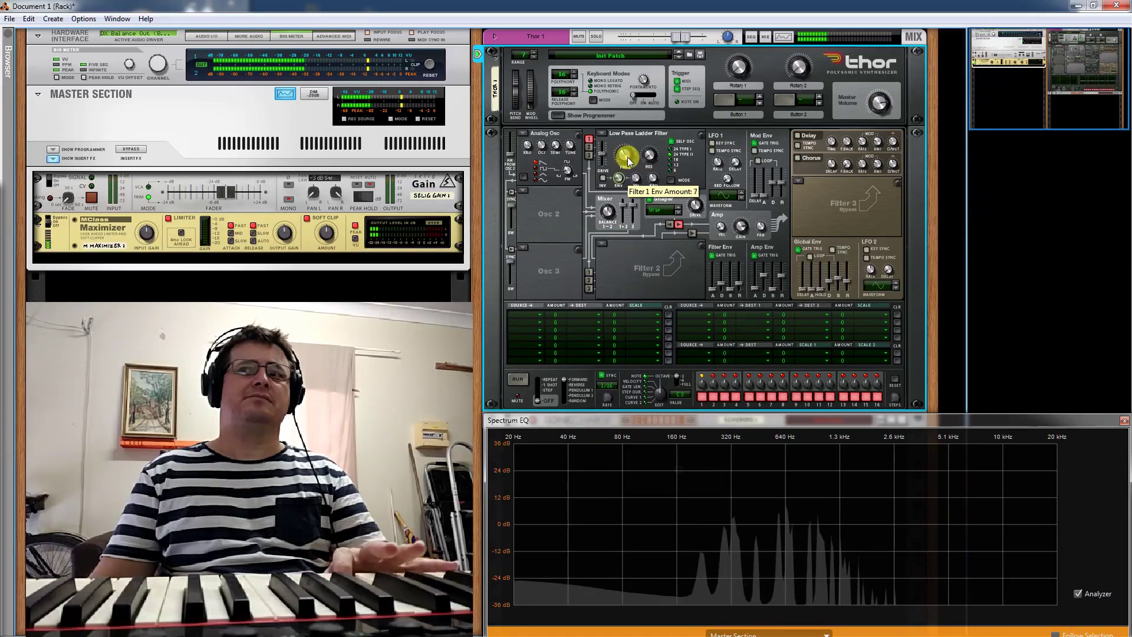
left_click_drag(629, 131, 629, 128)
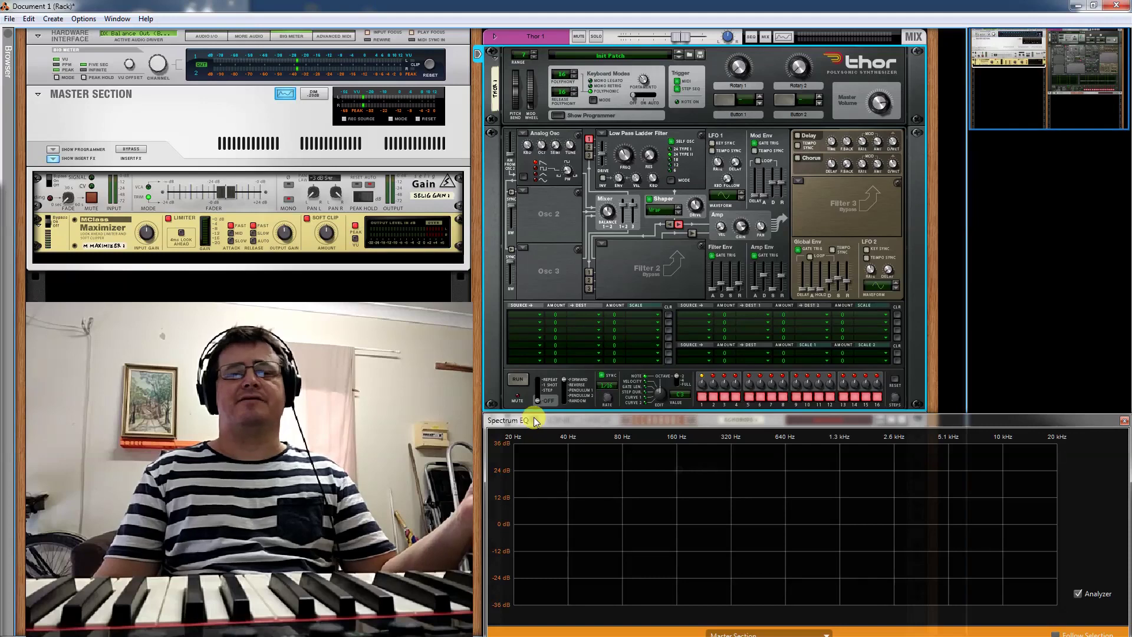
Step: Toggle the Shaper off and on to compare the filtered saw with and without shaping
left_click(649, 203)
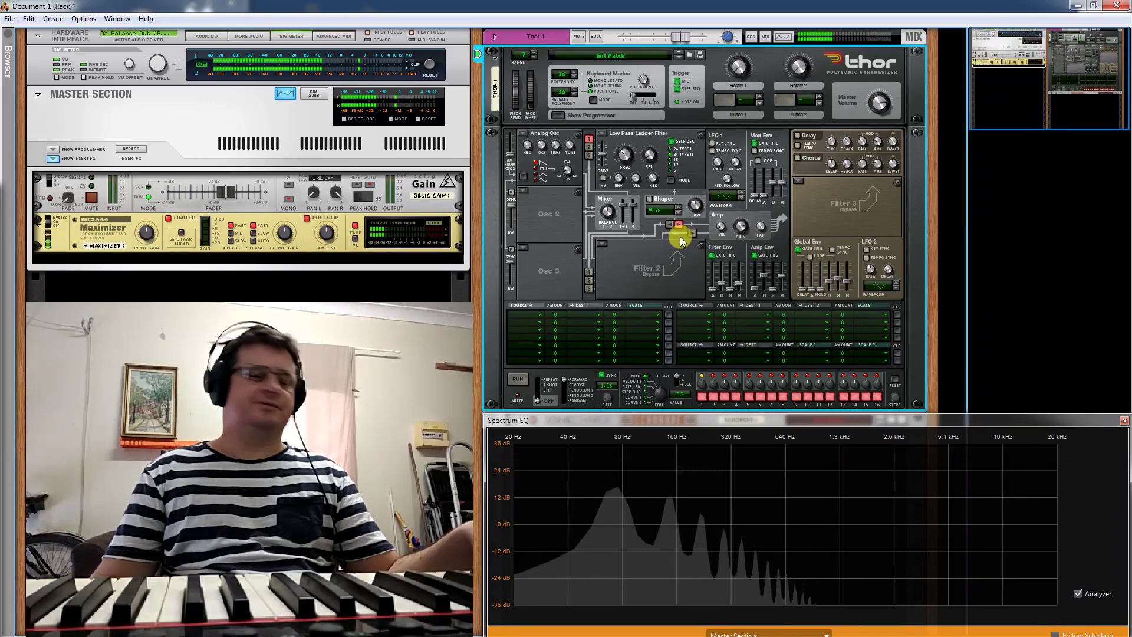
left_click(649, 199)
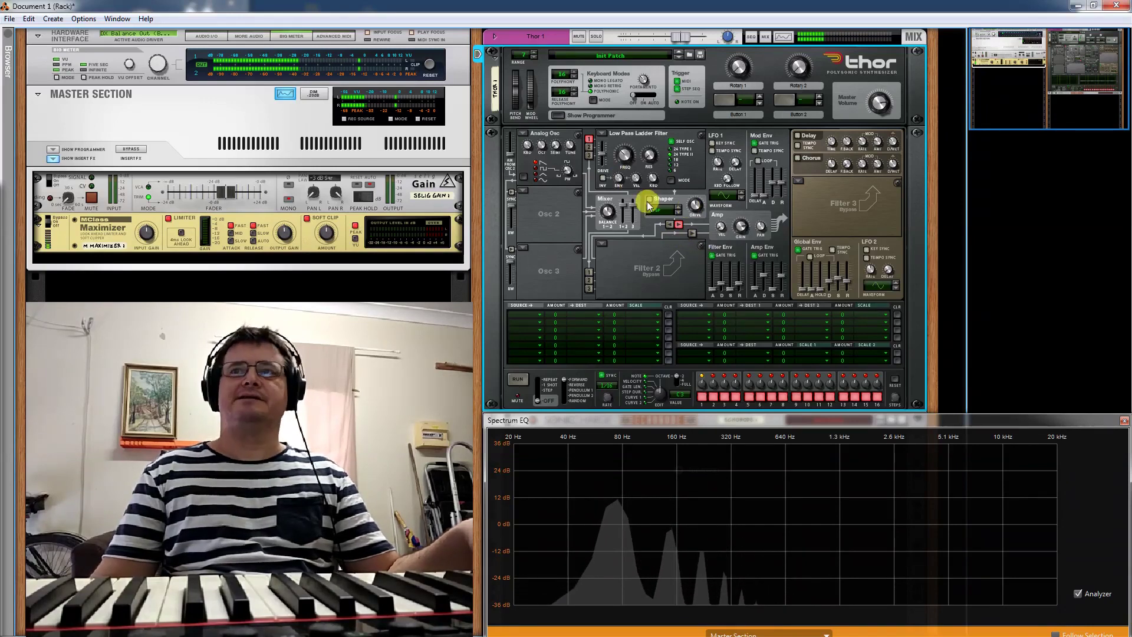
left_click_drag(658, 213, 660, 213)
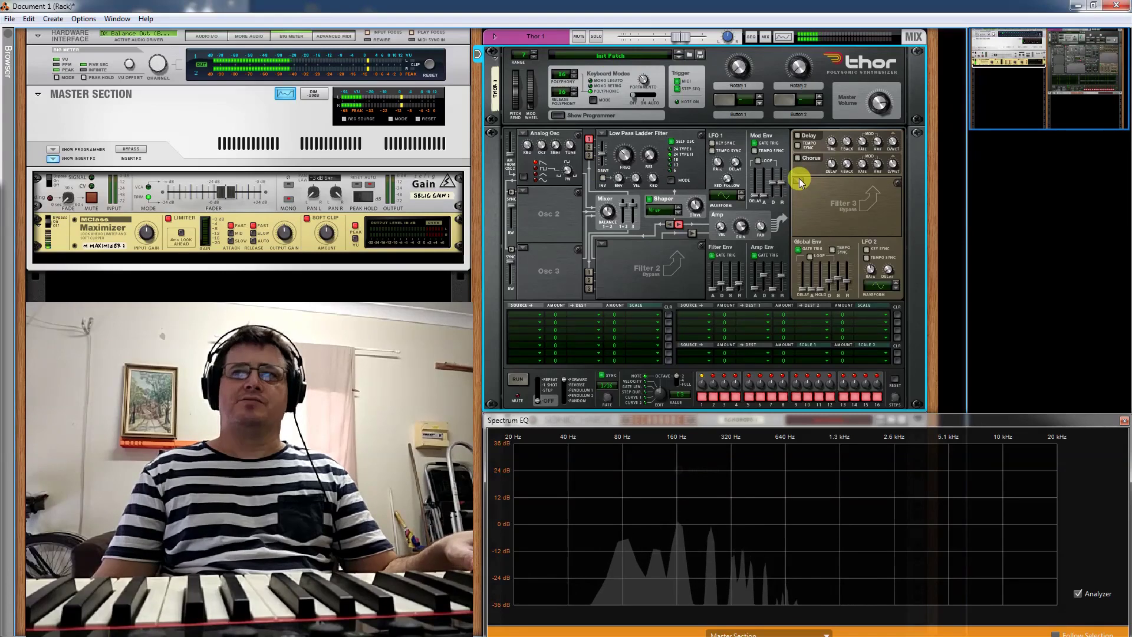
Step: Load a Low Pass Ladder filter into the Filter 2 slot and route the Shaper through it to the amplifier
left_click(602, 244)
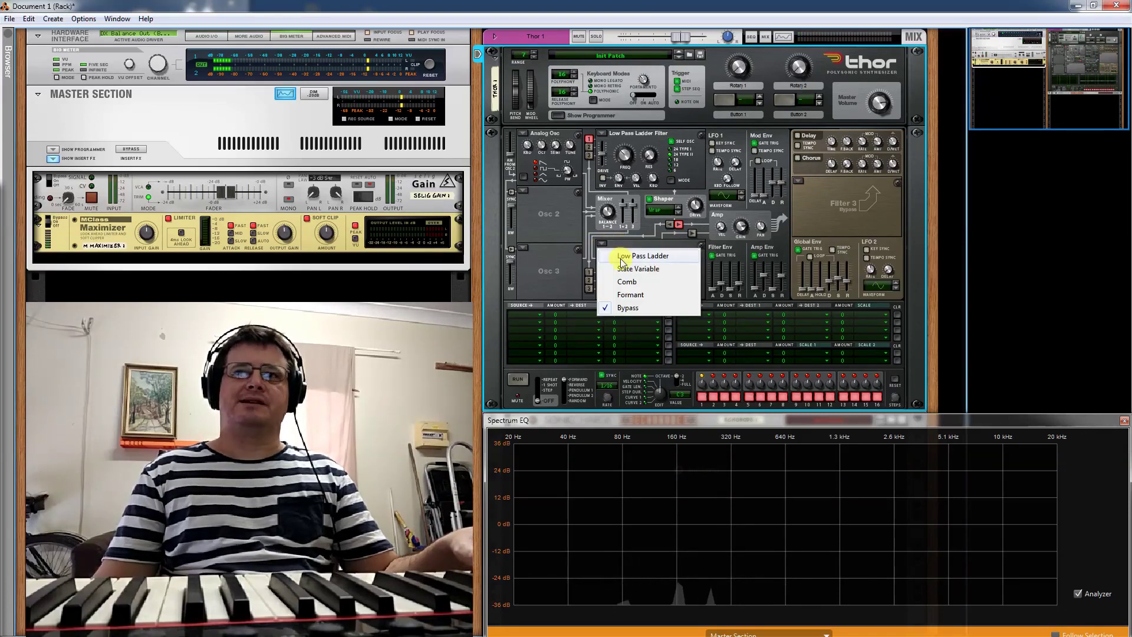
left_click(620, 261)
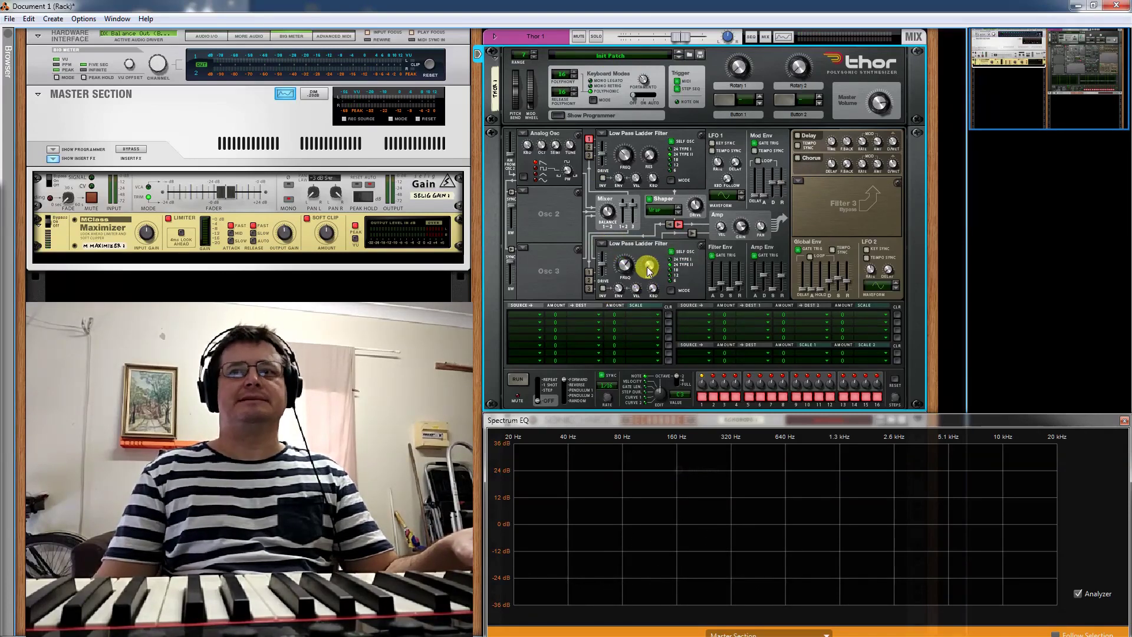
left_click(651, 205)
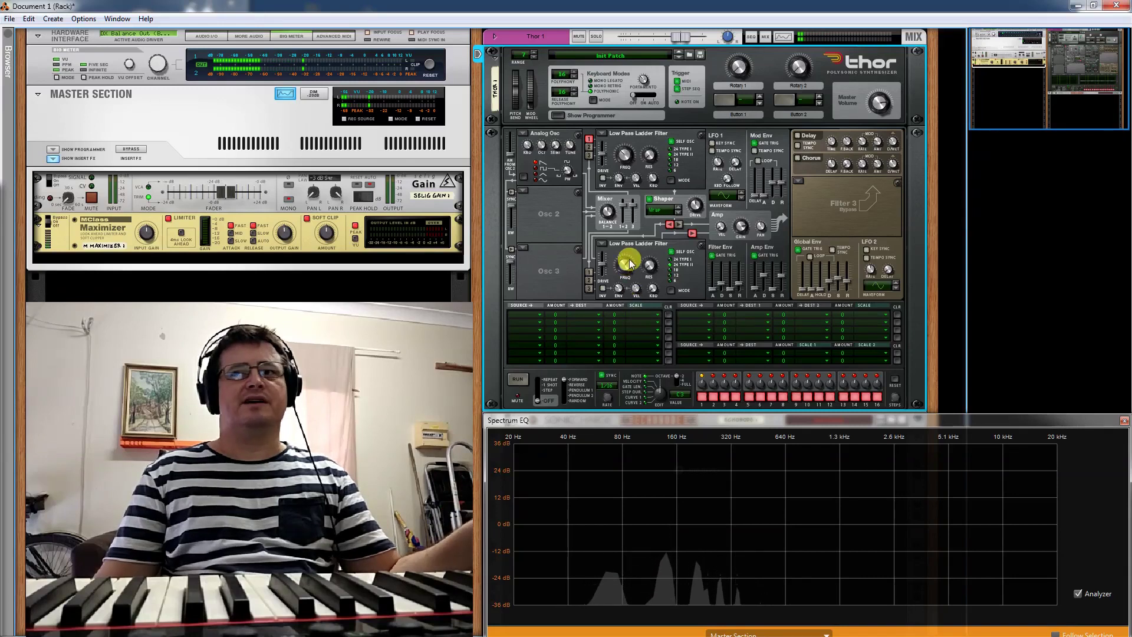
Step: Sweep Filter 2's frequency through 1.90 kHz and vary Filter 1, toggling the Shaper to compare filtering before and after it
left_click_drag(627, 267, 623, 285)
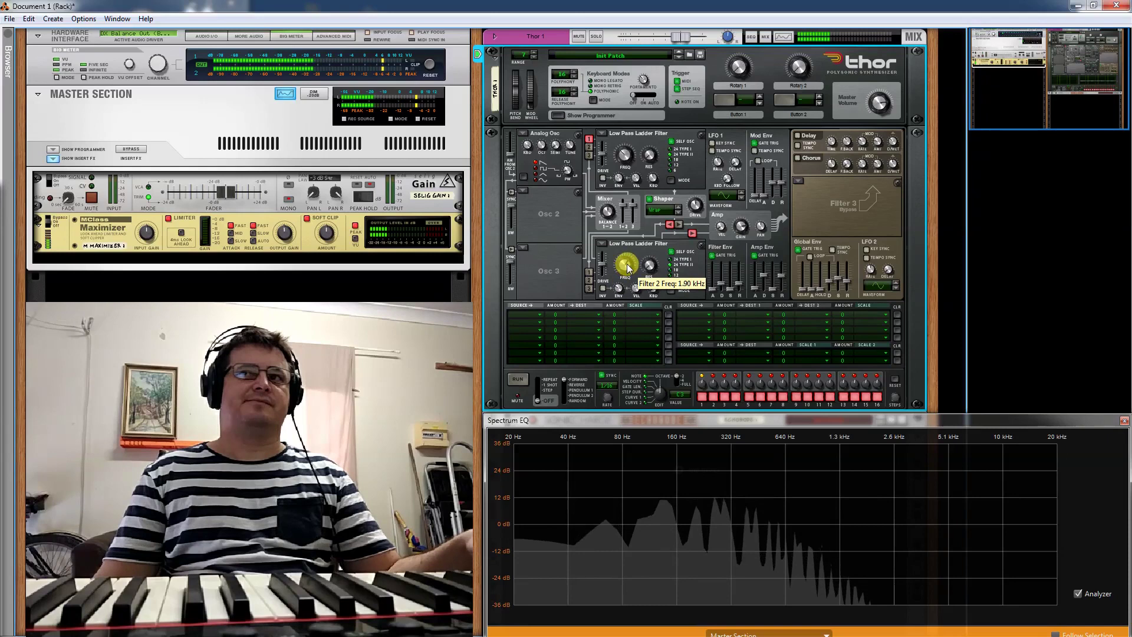
left_click_drag(628, 267, 627, 333)
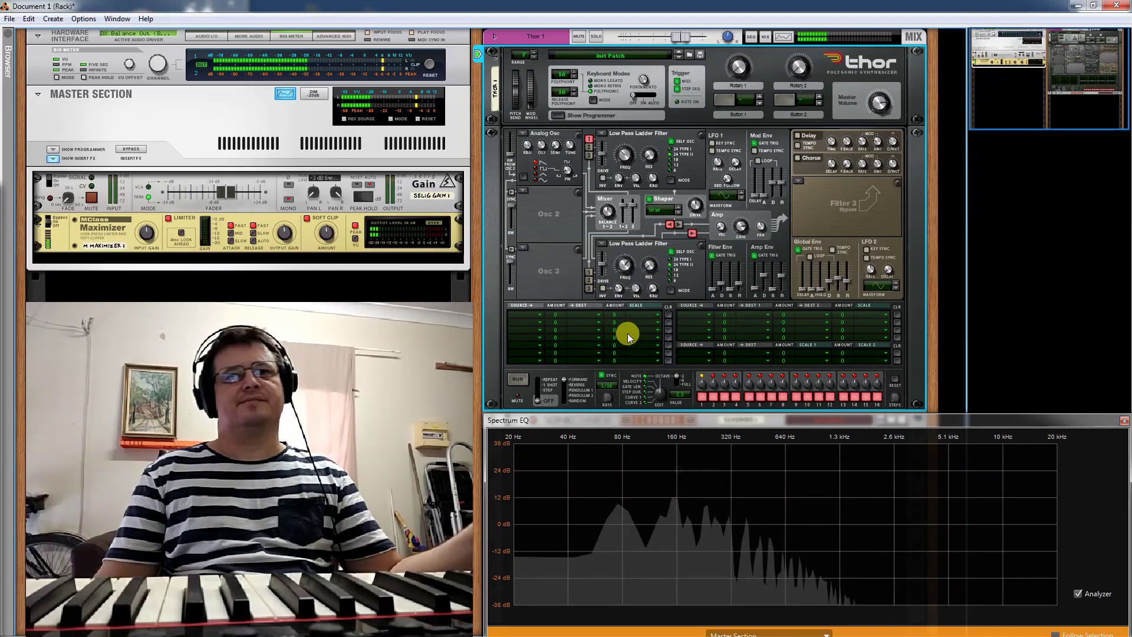
left_click_drag(636, 161, 631, 310)
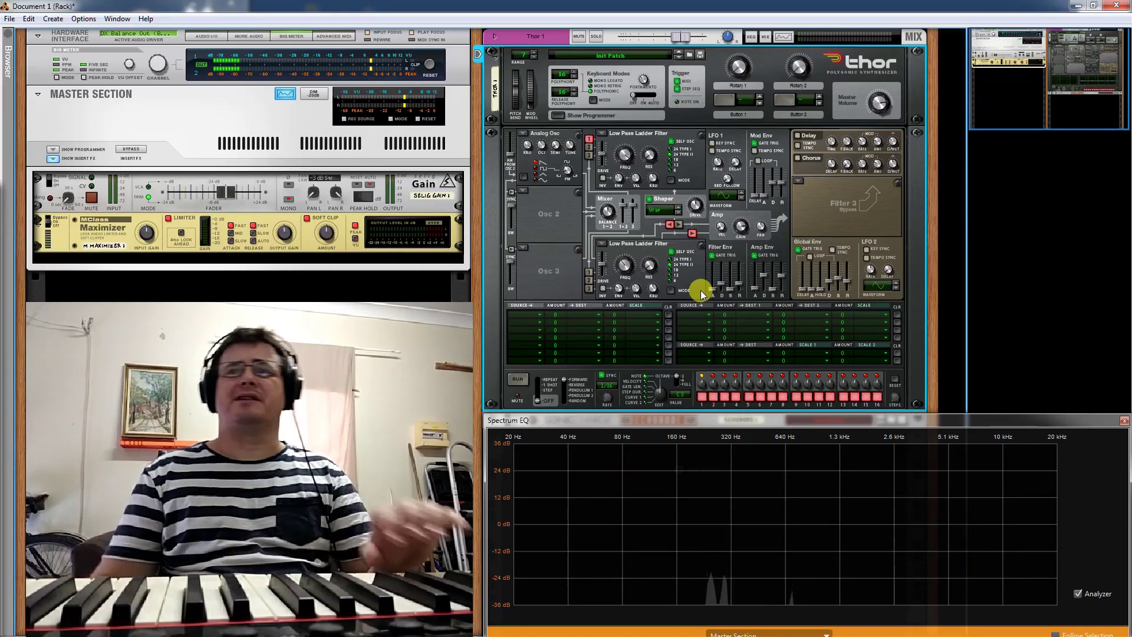
left_click(649, 200)
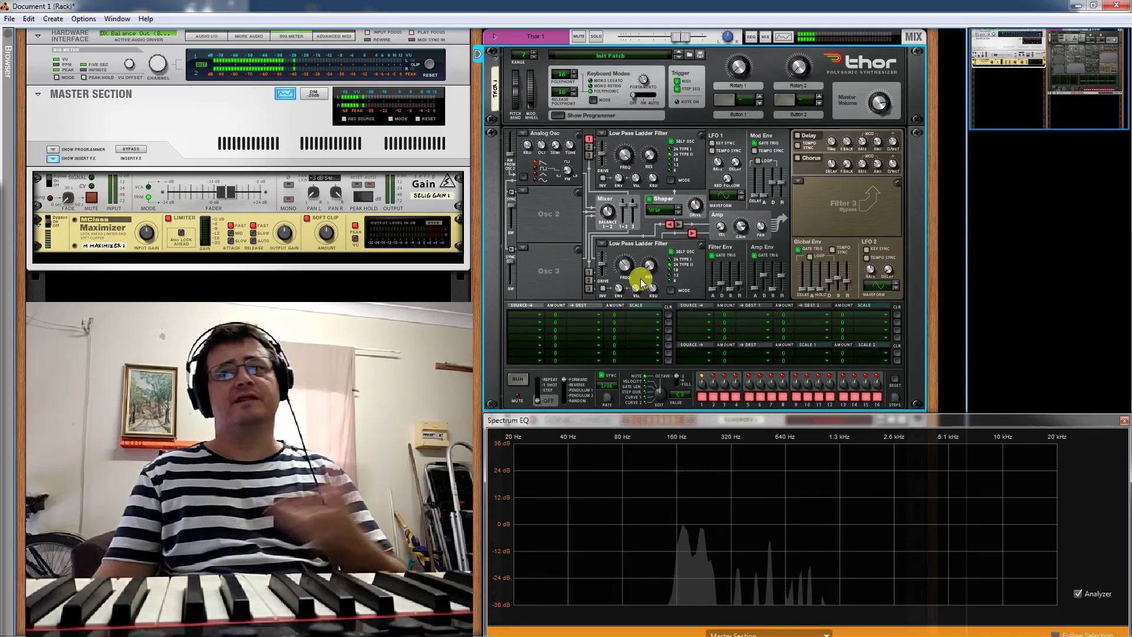
left_click(650, 199)
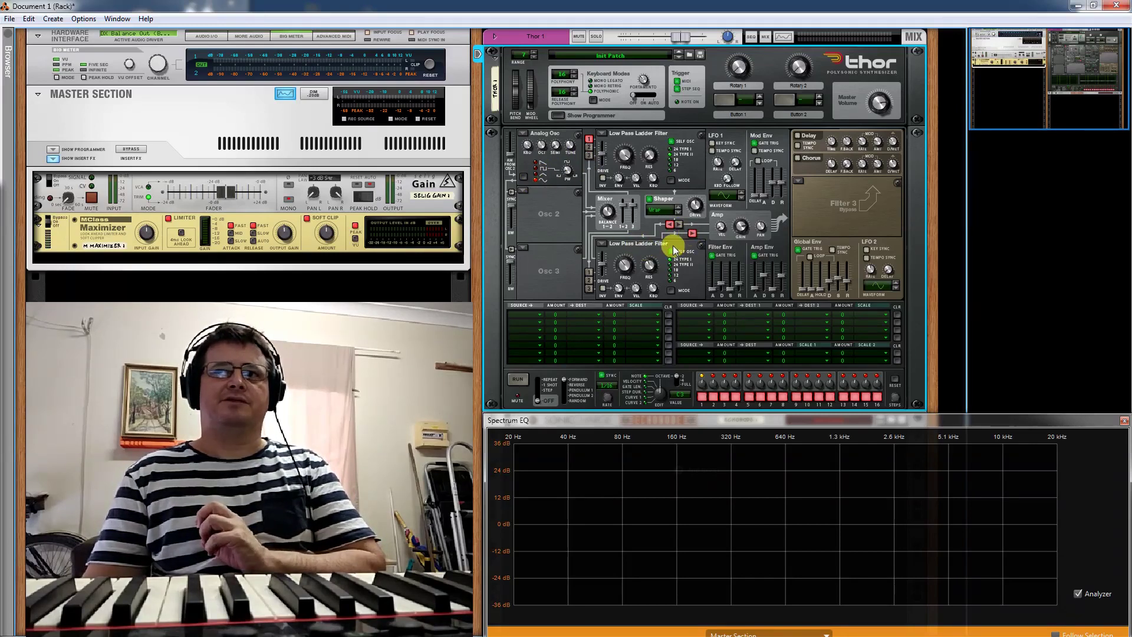
Step: Set Filter 2 back to Bypass, restore the Shaper's direct routing to the amplifier, and bypass the Shaper
left_click(607, 244)
left_click(607, 305)
left_click(677, 225)
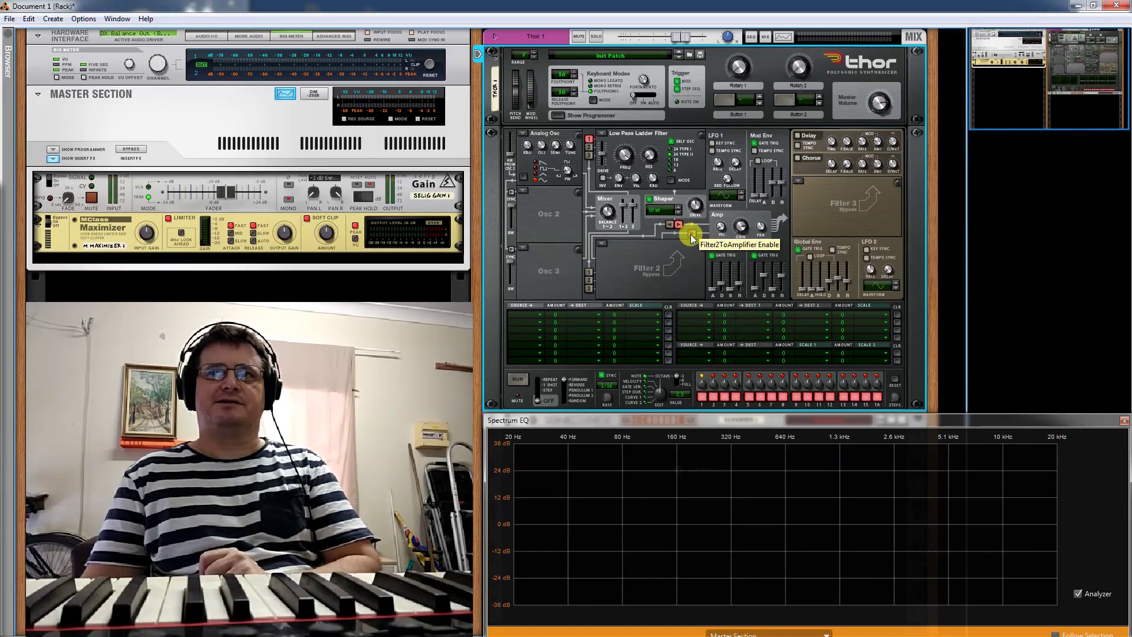
left_click(650, 203)
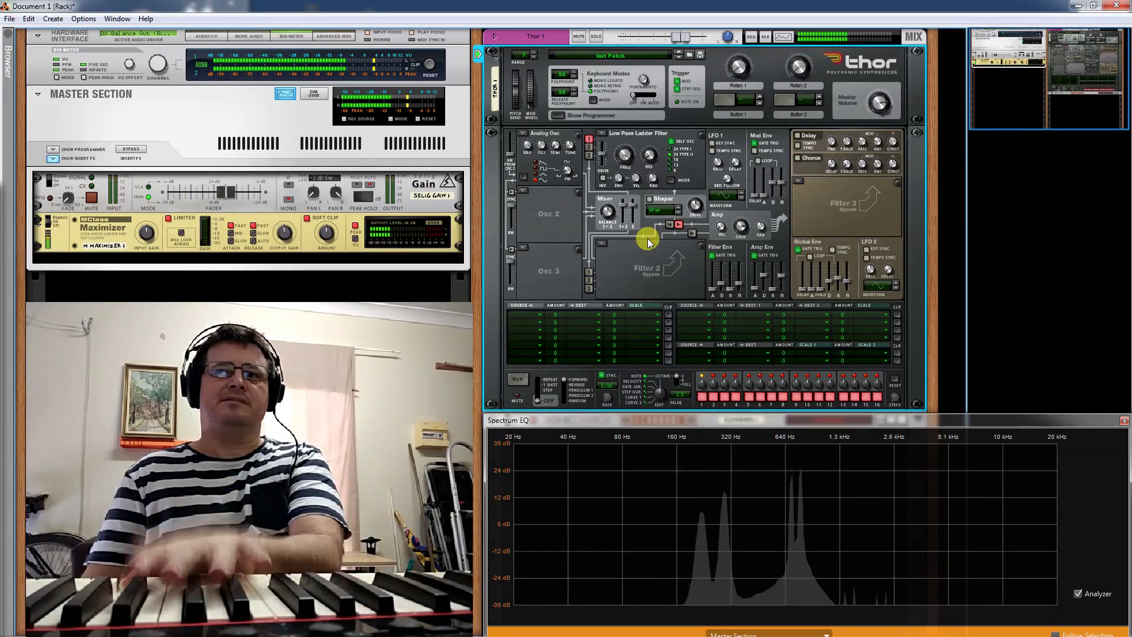
Step: Hide Thor's programmer, then unfold the Echobode and try out its wide frequency shift
left_click(557, 115)
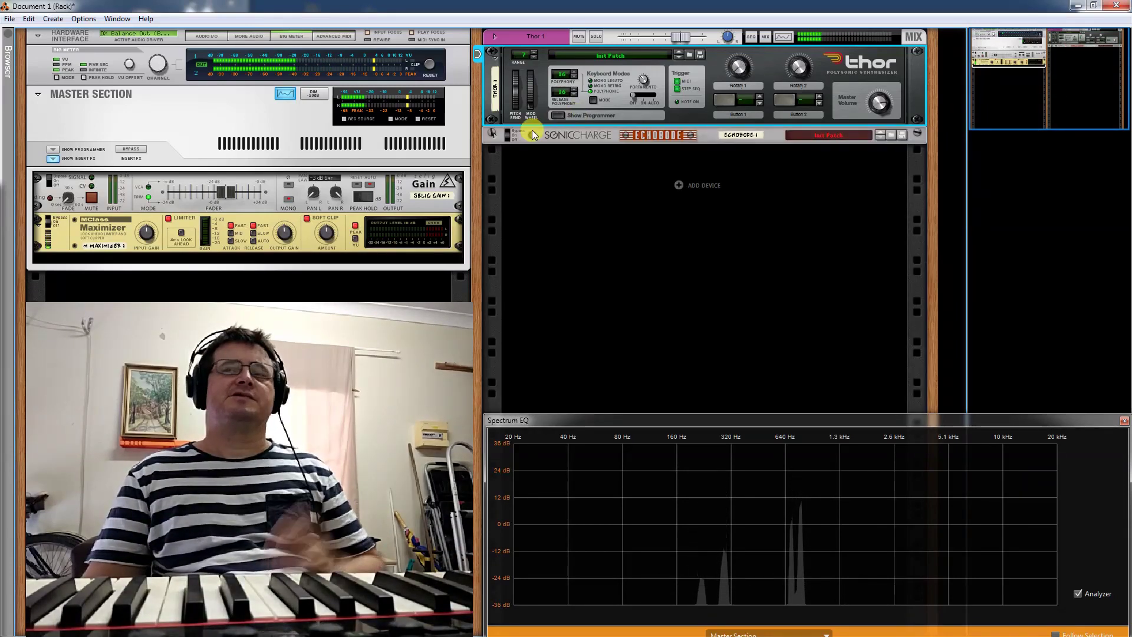
left_click(492, 136)
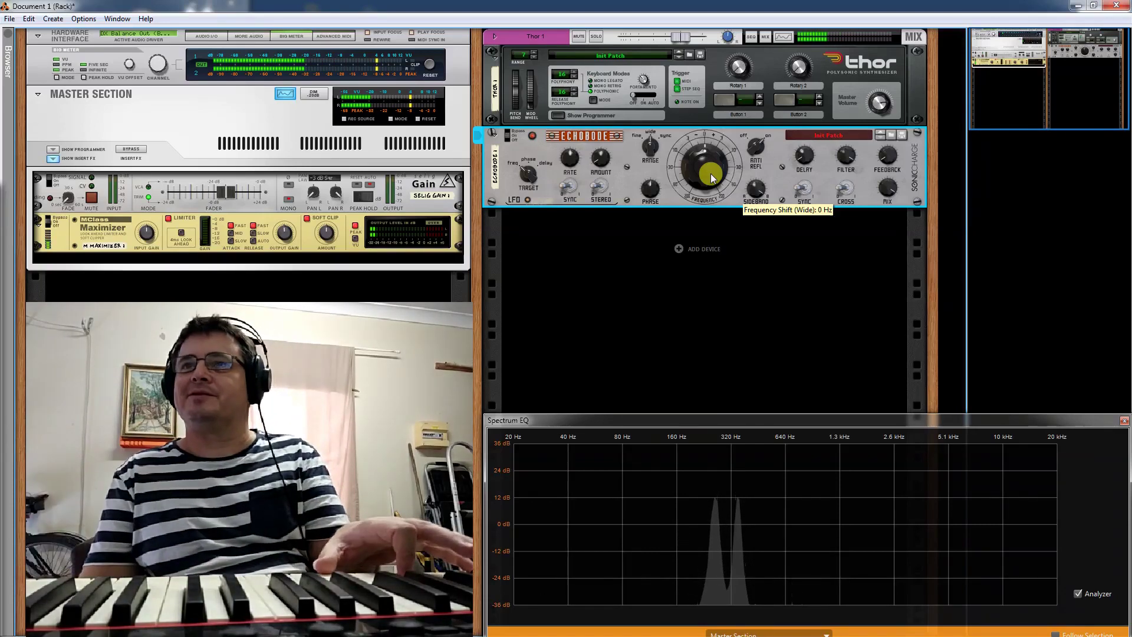
left_click_drag(712, 176, 734, 168)
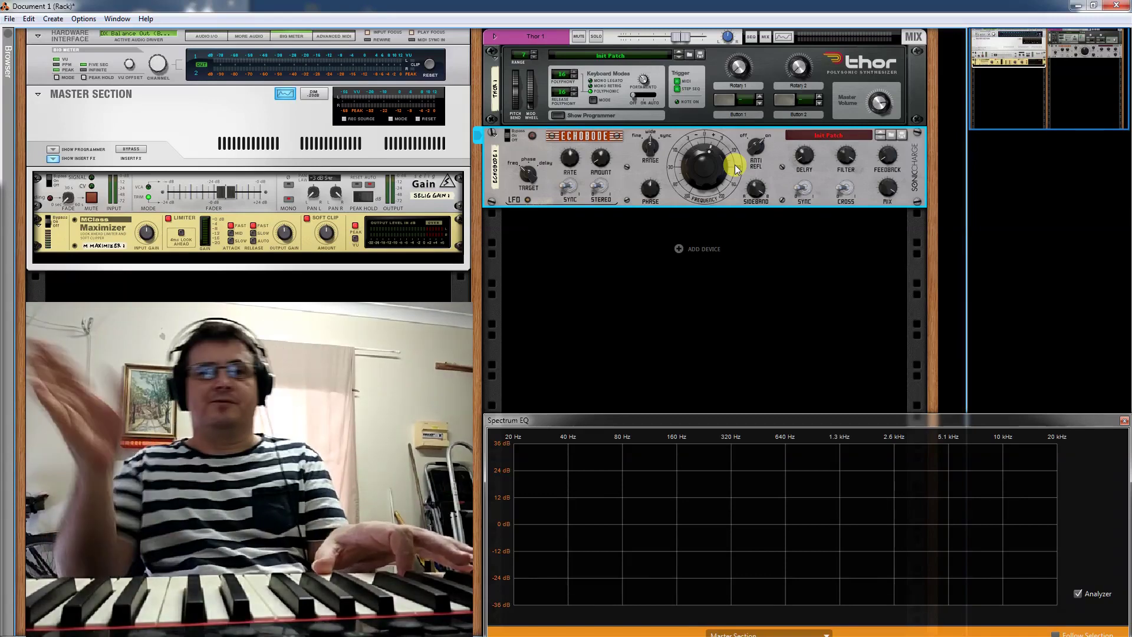
Step: Sweep the Echobode's wide frequency shift through 131 Hz, 558 Hz and 15 Hz while auditioning the shifted tone
mouse_move(706, 154)
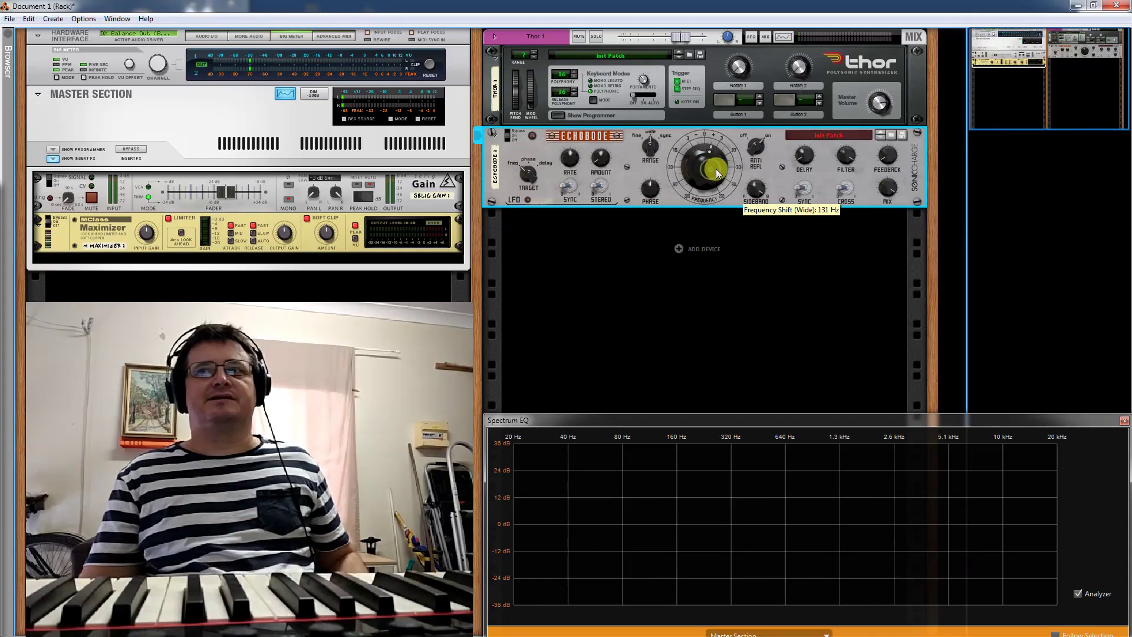
mouse_move(725, 163)
left_mouse_down()
mouse_move(723, 175)
mouse_move(733, 153)
left_mouse_up()
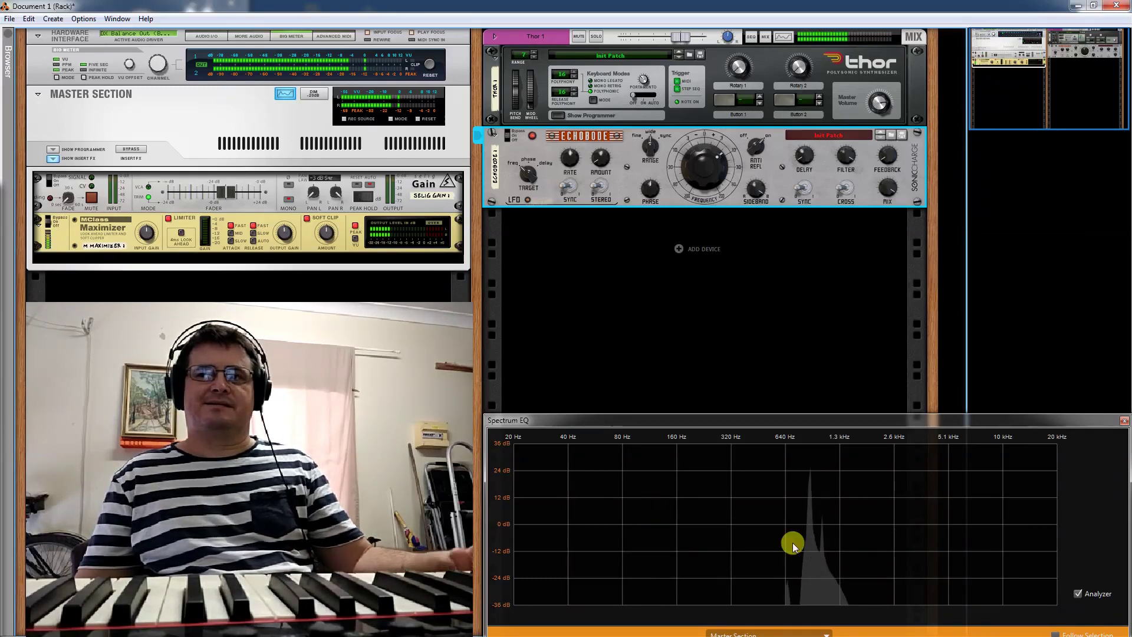
left_click_drag(718, 174, 715, 182)
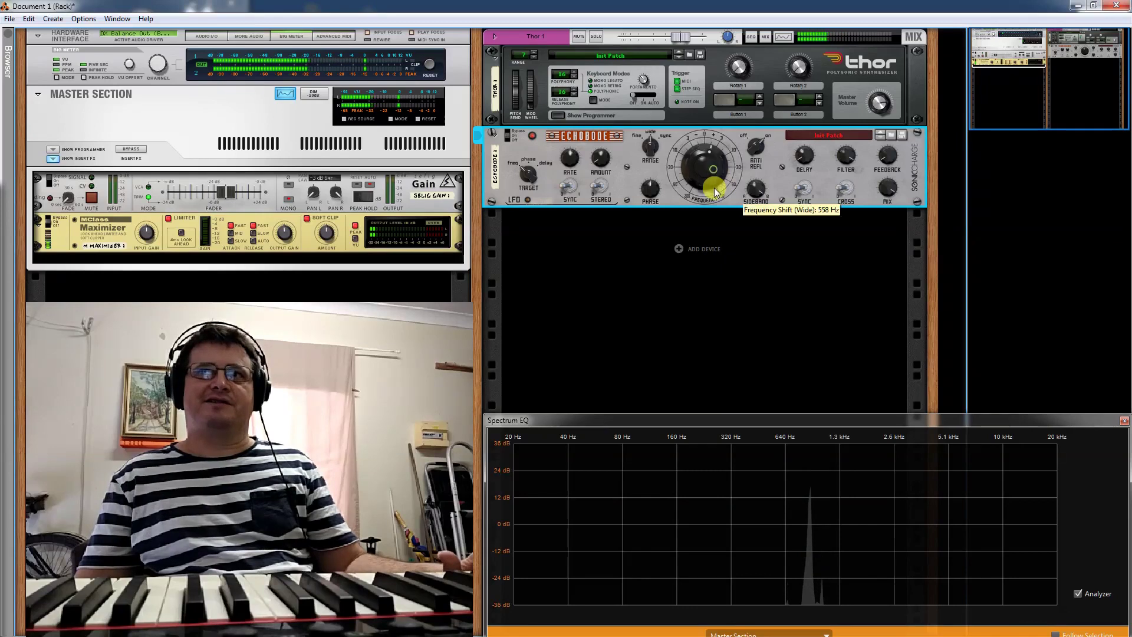
left_click_drag(893, 266, 893, 267)
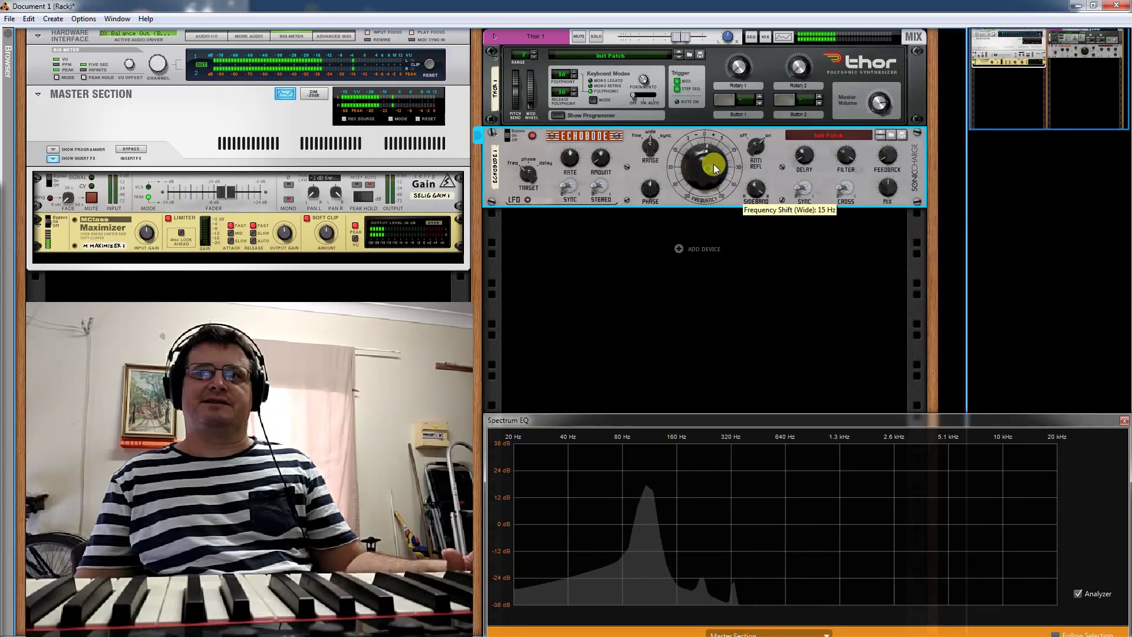
left_click_drag(718, 154, 716, 111)
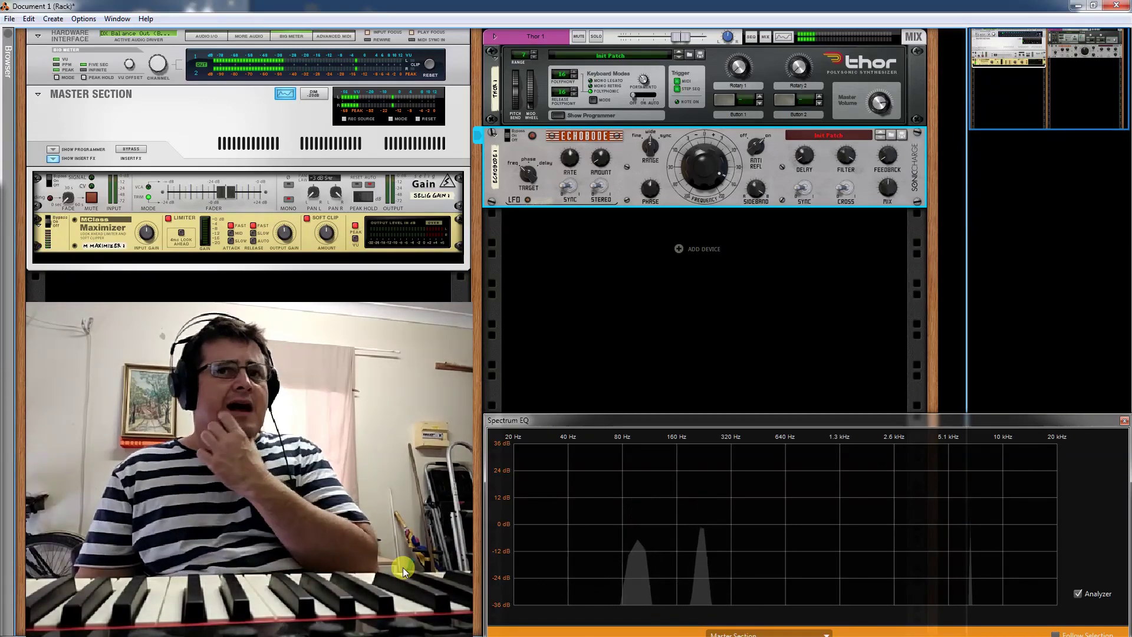
Step: Blend the frequency-shifted signal with the dry sound at a low wet mix of 8%, varying the shift and comparing against the Echobode's bypass
left_click_drag(696, 165, 706, 230)
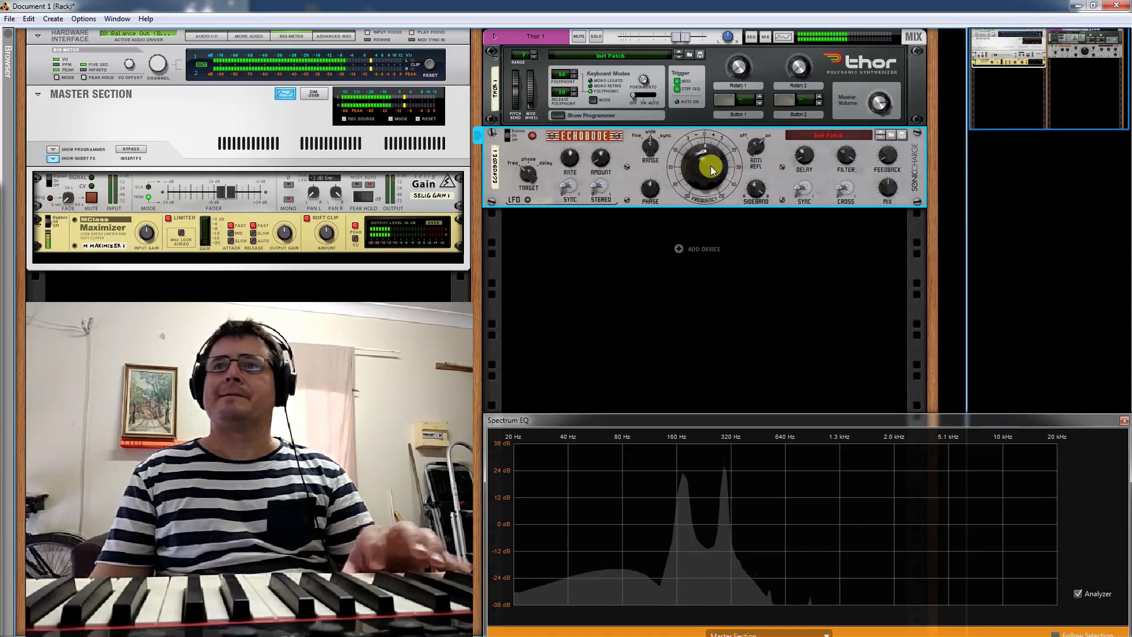
mouse_move(722, 152)
left_click_drag(729, 152, 705, 190)
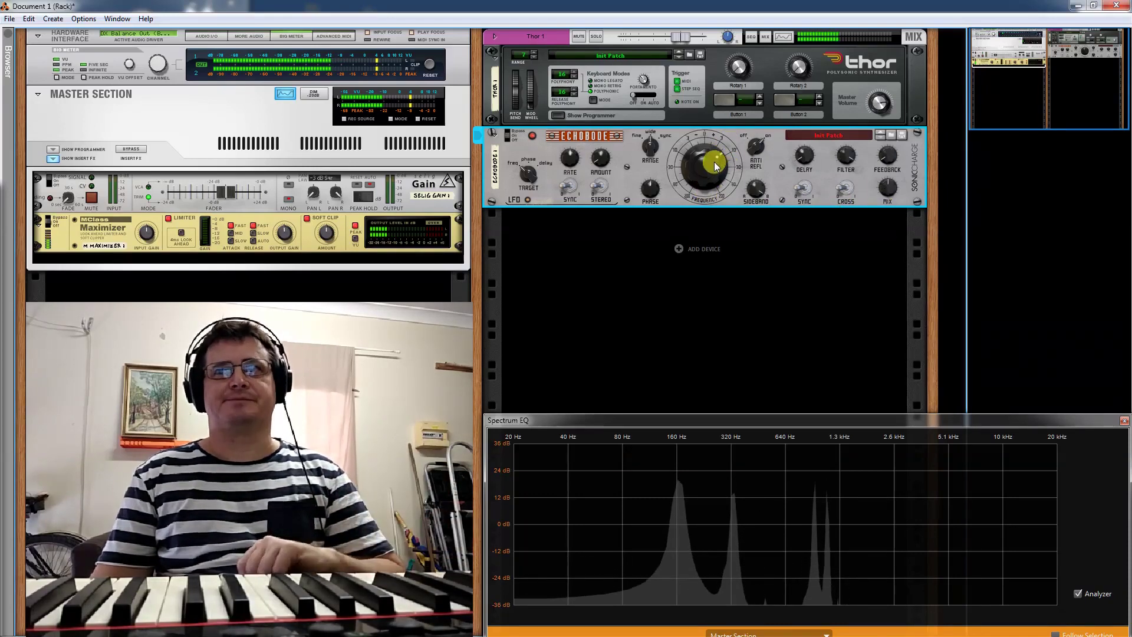
left_click_drag(879, 179, 885, 260)
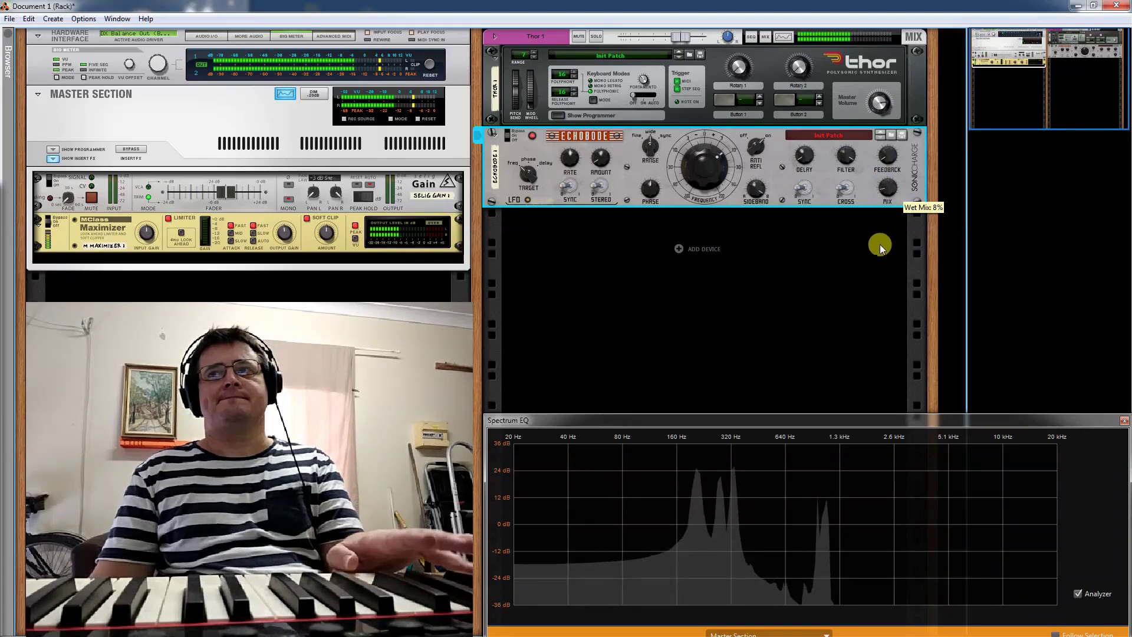
left_click_drag(717, 182, 719, 181)
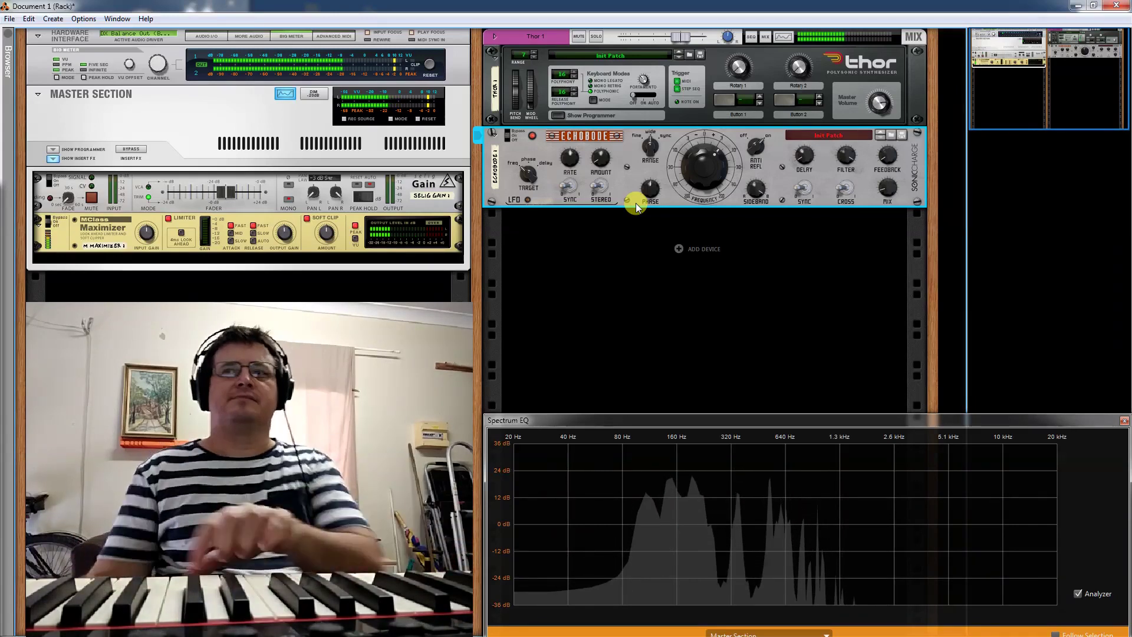
left_click(510, 136)
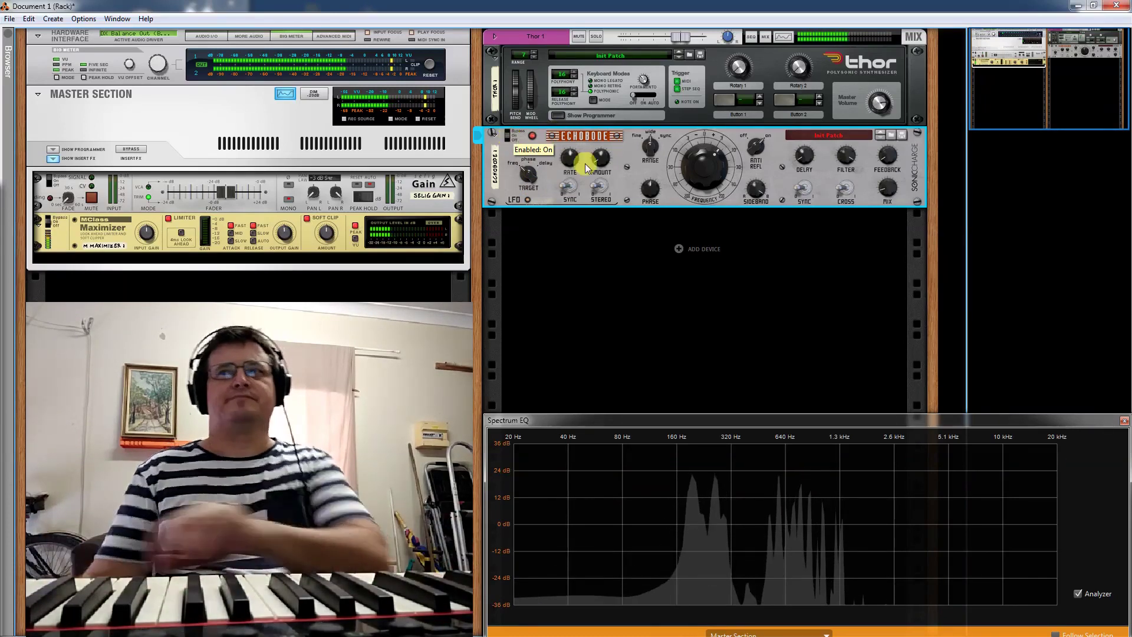
left_click_drag(713, 168, 720, 130)
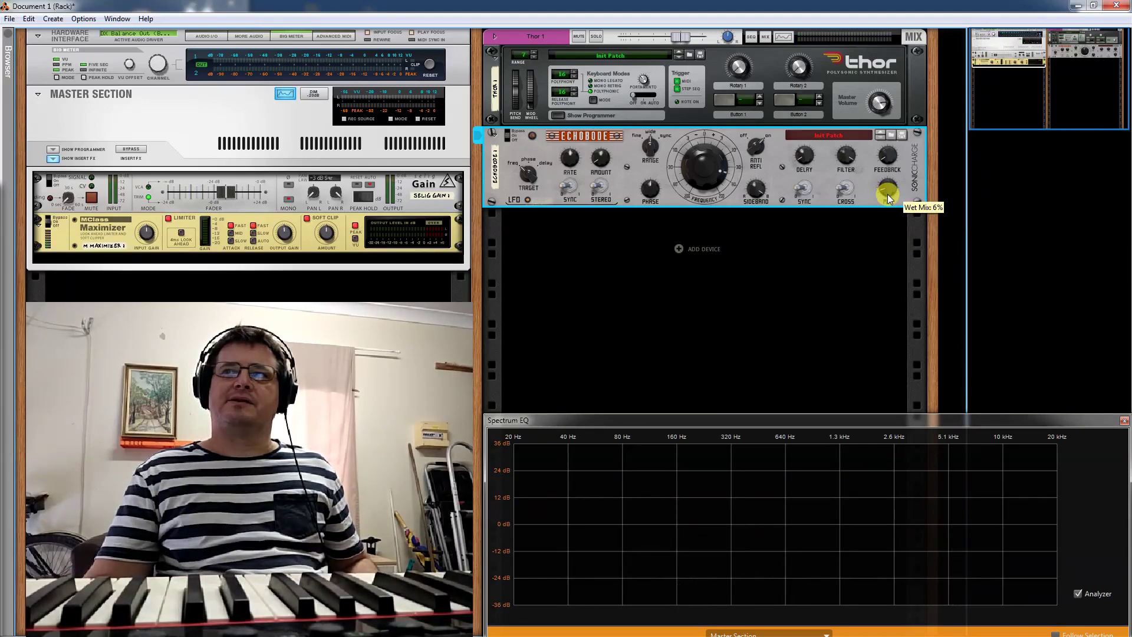
Step: Raise the Echobode's wet mix to 100% and audition changes to the frequency shift in the Wide range
left_click_drag(888, 202, 897, 215)
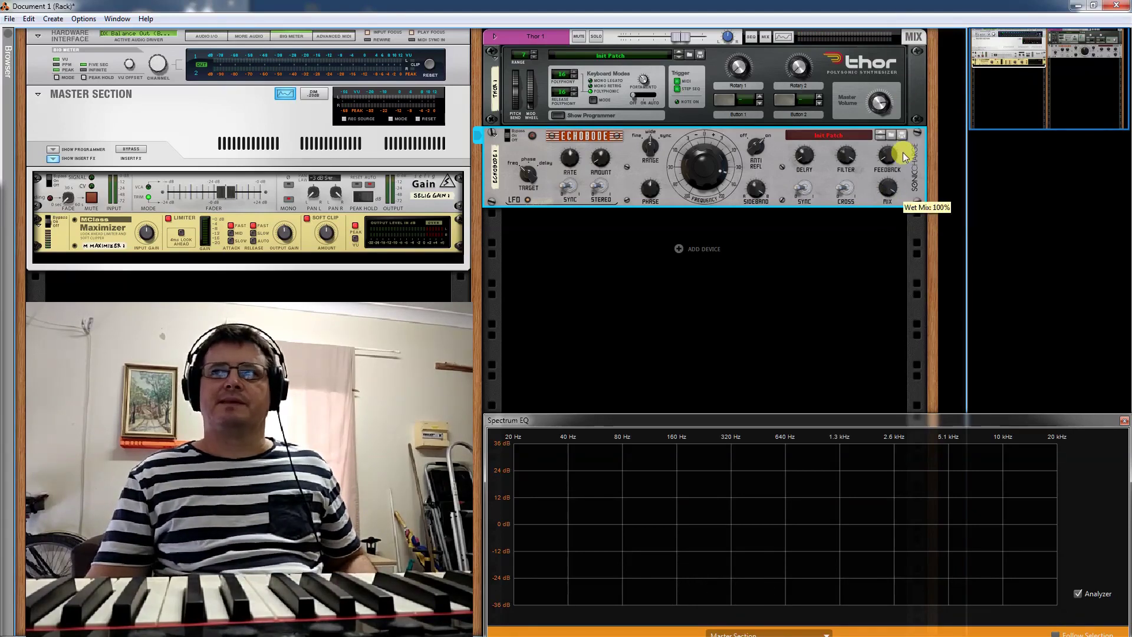
left_click(651, 145)
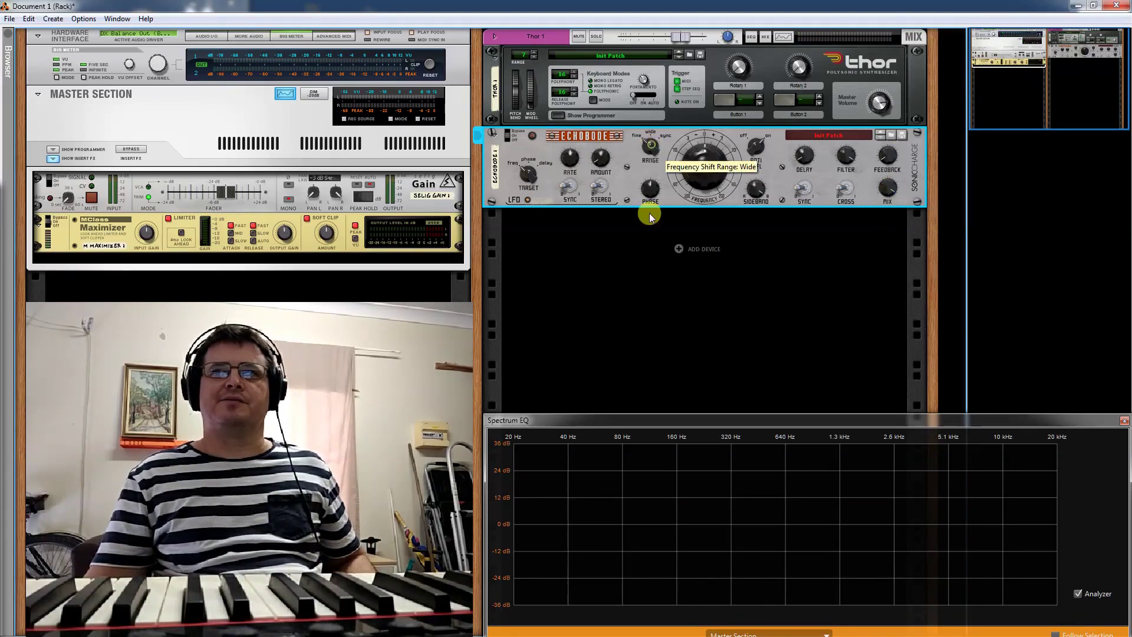
left_click_drag(701, 180, 720, 163)
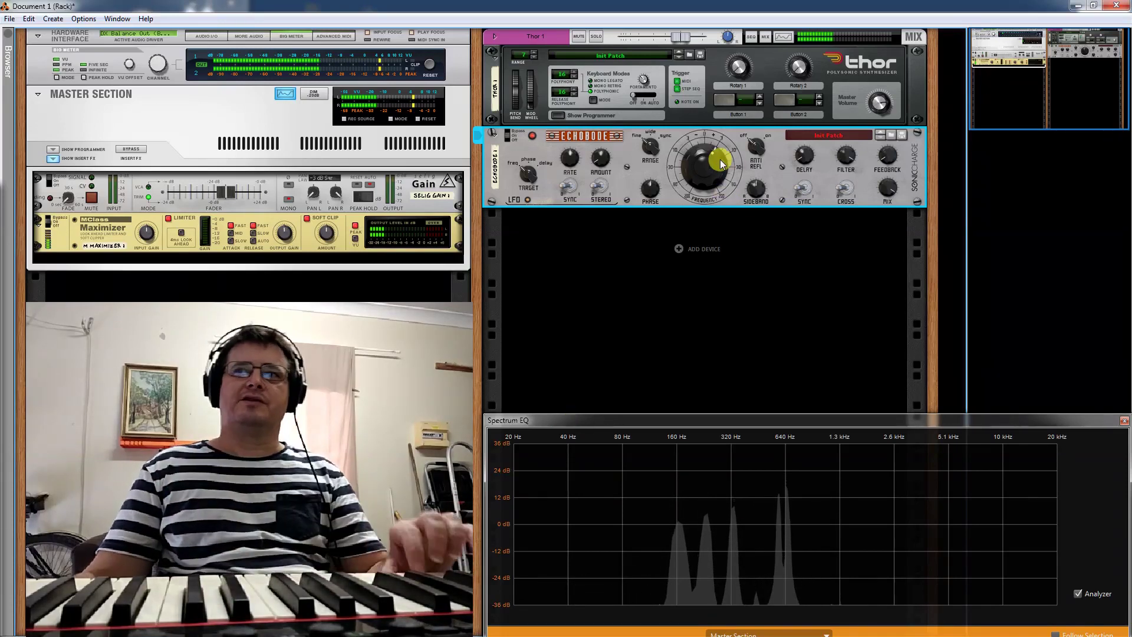
Step: Switch the Echobode's frequency shift range to Fine and audition small shifts of the tone
left_click_drag(656, 148, 671, 115)
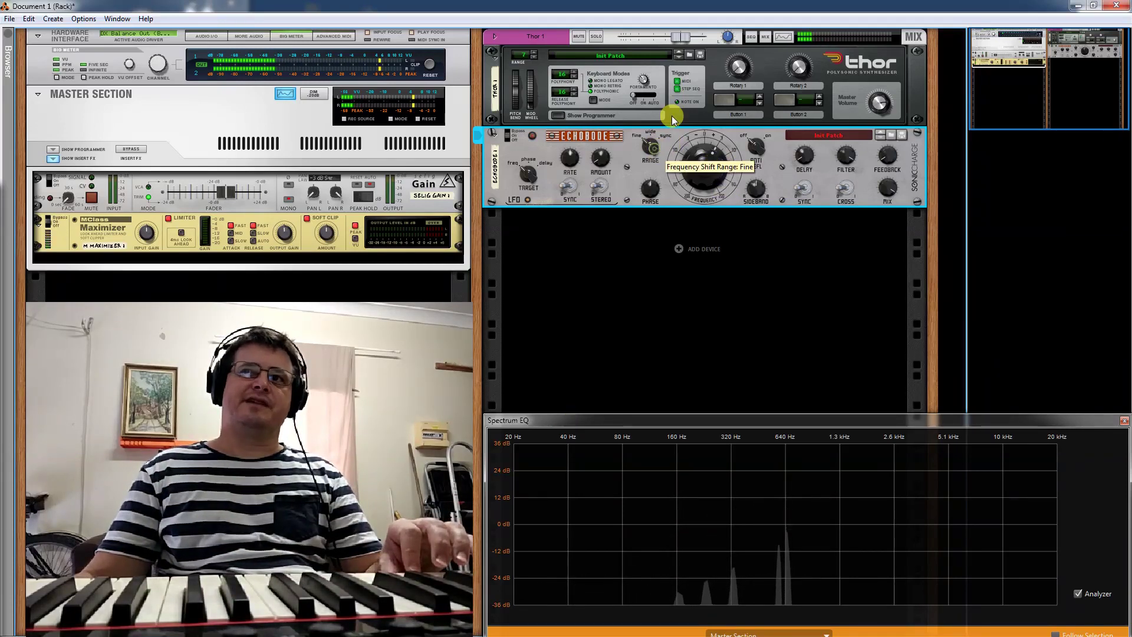
left_click(701, 166)
left_click_drag(701, 166, 703, 206)
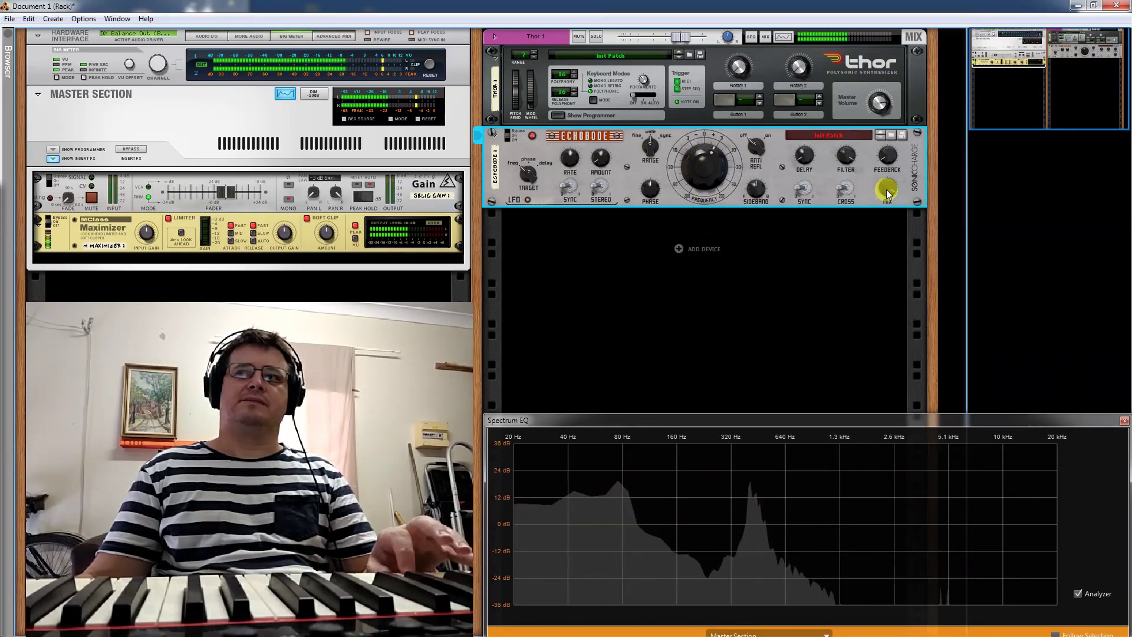
mouse_move(886, 190)
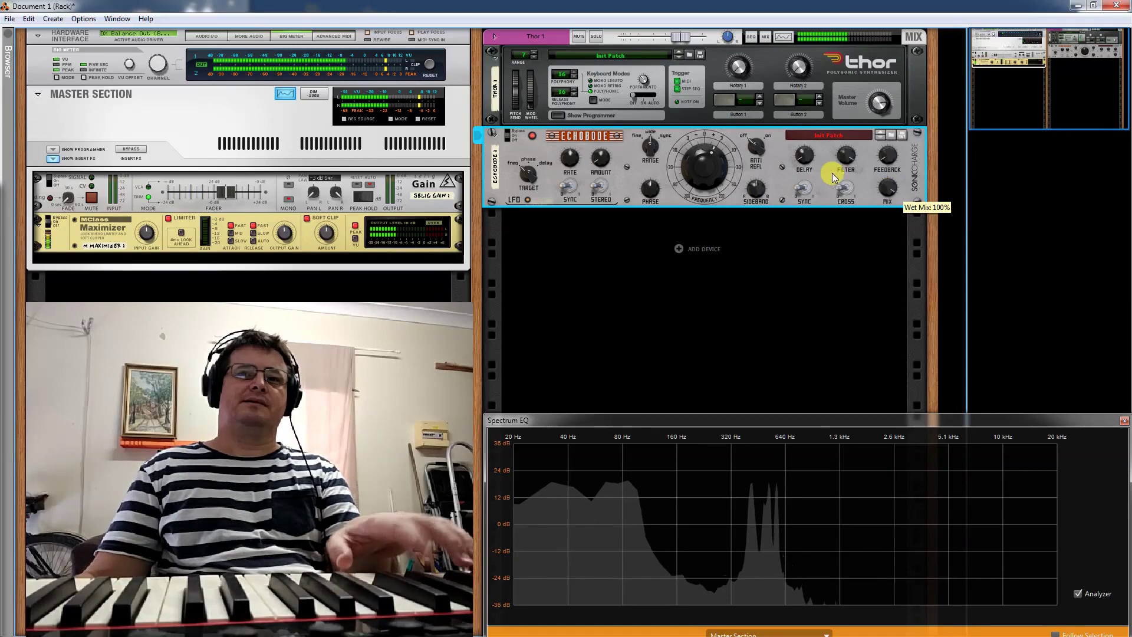
mouse_move(730, 137)
left_click_drag(729, 137, 728, 162)
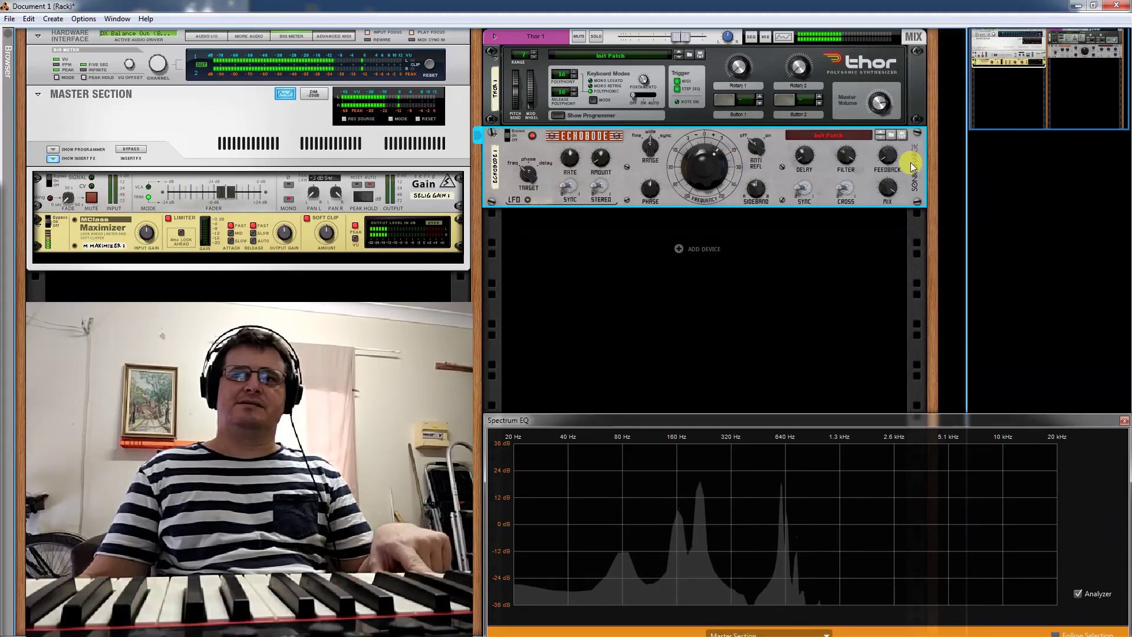
Step: Compare 100% wet with lower wet mixes on the fine-shifted tone, trying a shift of 2.42 Hz
left_click_drag(887, 187, 864, 84)
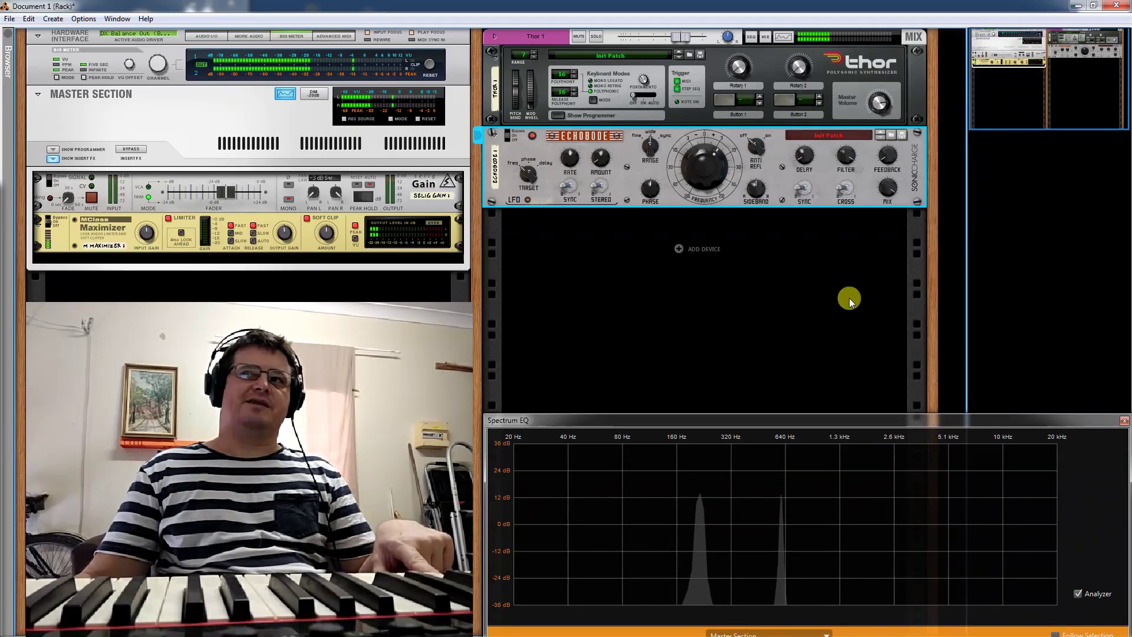
left_click_drag(892, 193, 900, 257)
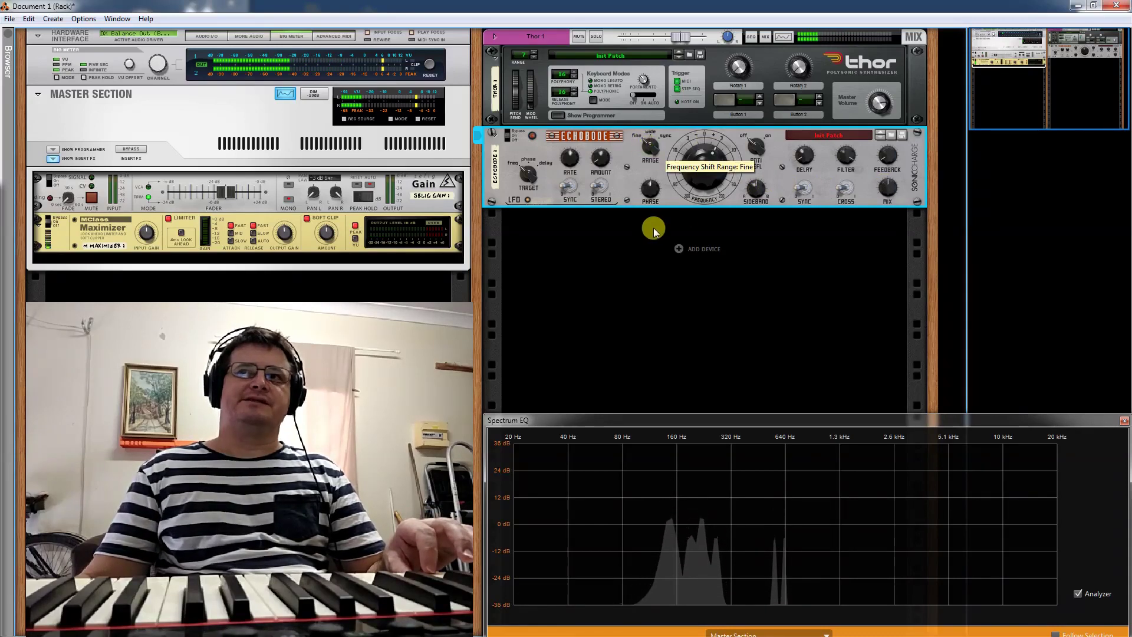
left_click_drag(710, 160, 717, 167)
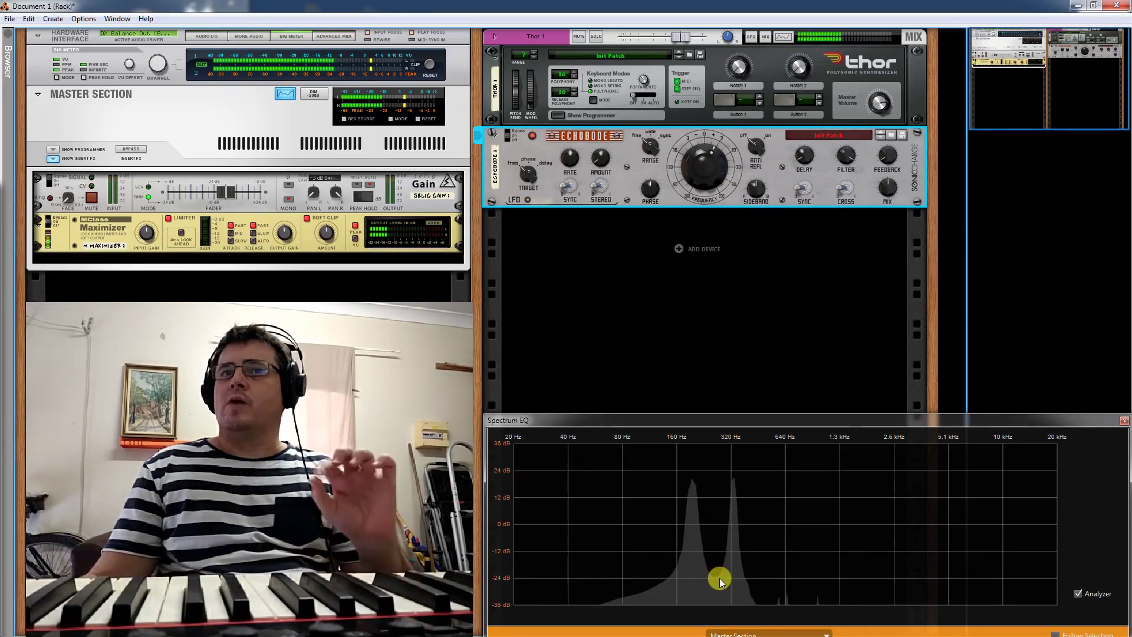
mouse_move(714, 169)
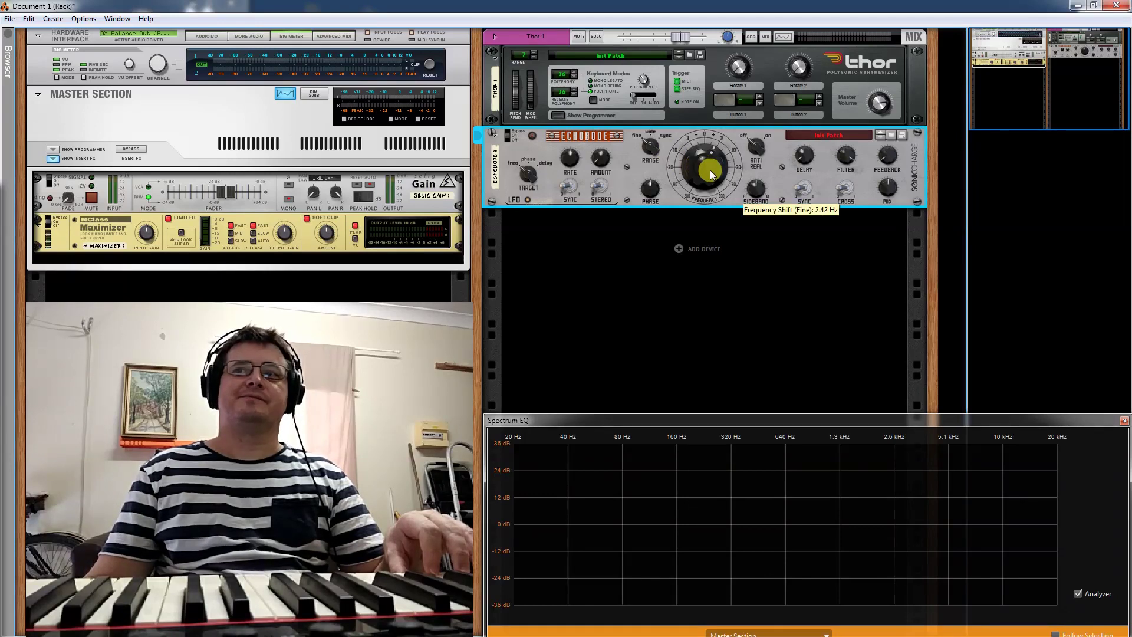
left_click_drag(709, 170, 713, 181)
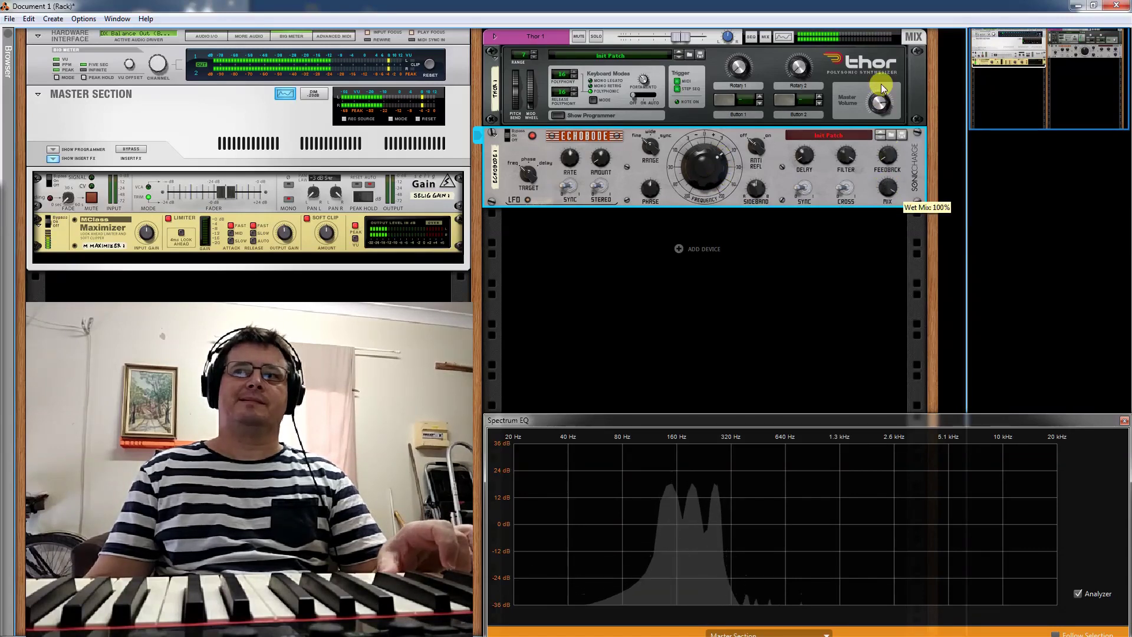
left_click_drag(890, 185, 883, 281)
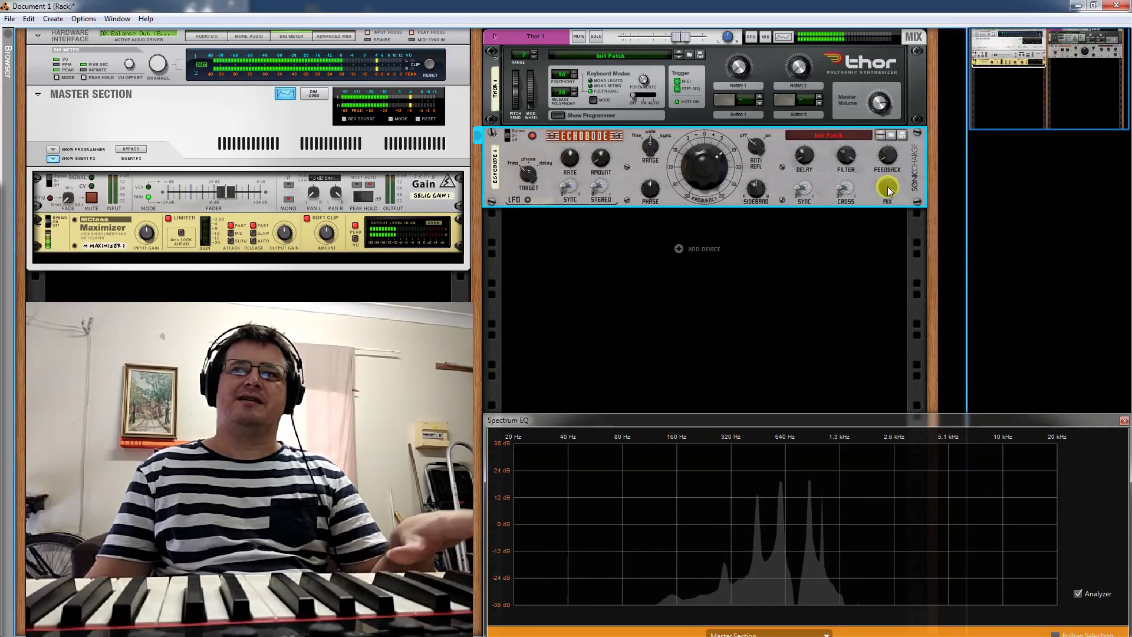
mouse_move(886, 186)
left_click_drag(891, 259, 898, 296)
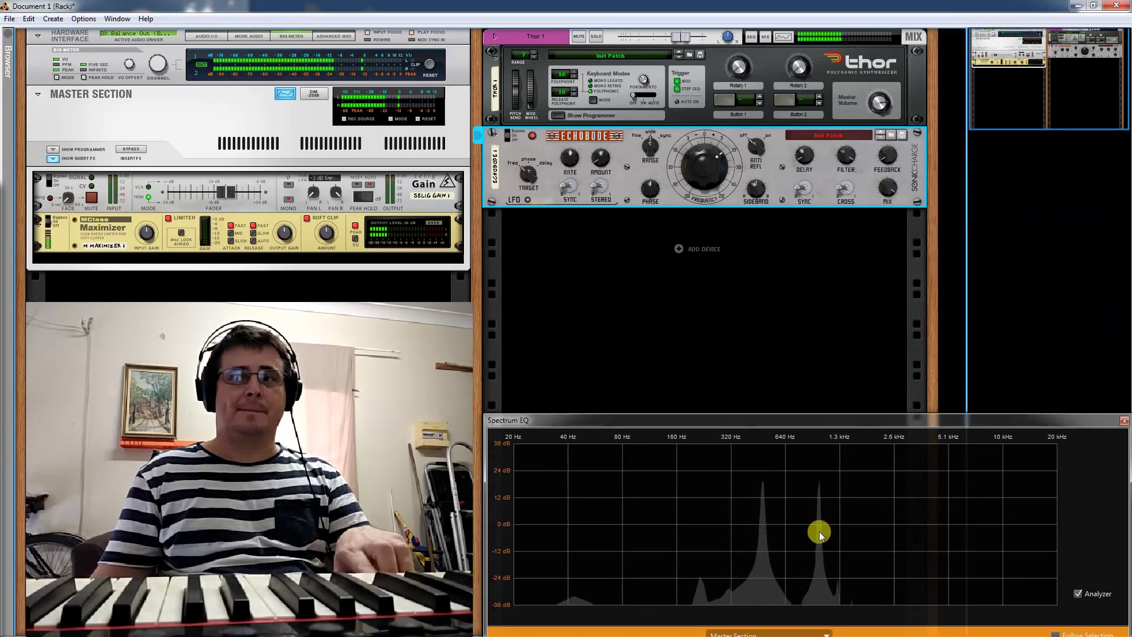
Step: Load an Analog oscillator into Thor's Osc 2 slot and bypass the Echobode
left_click(564, 117)
left_click(523, 192)
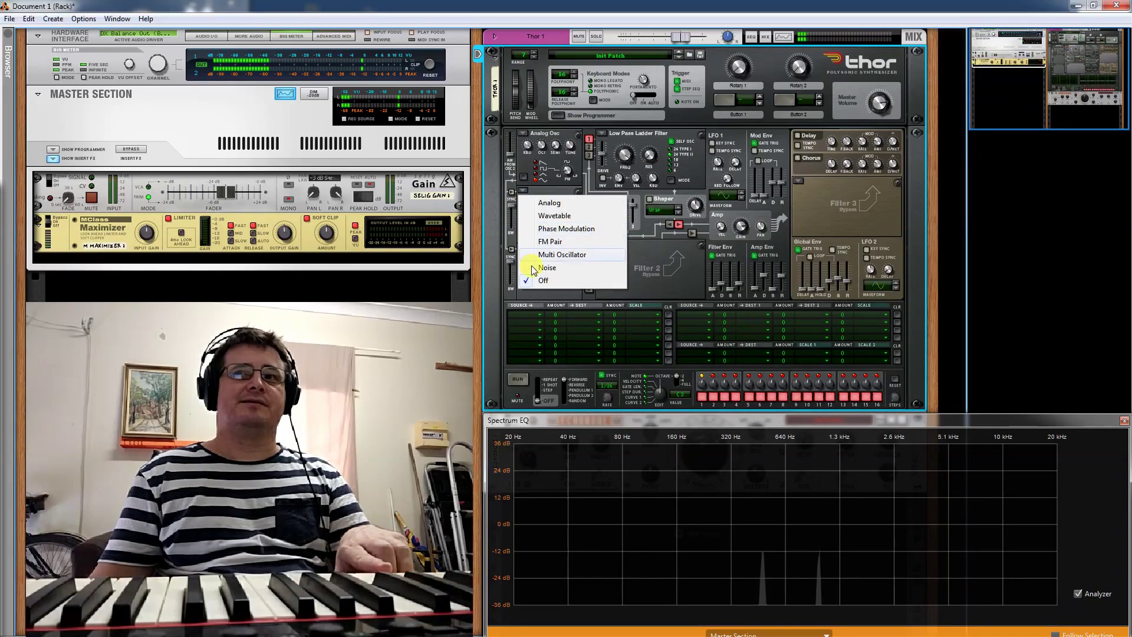
left_click(541, 204)
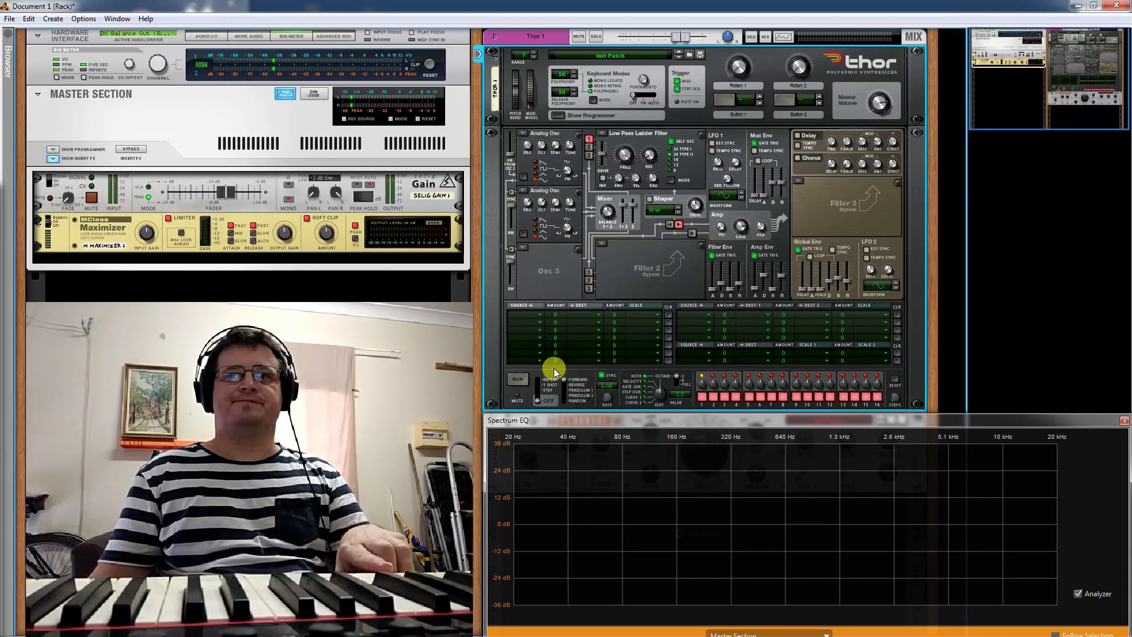
left_click(557, 117)
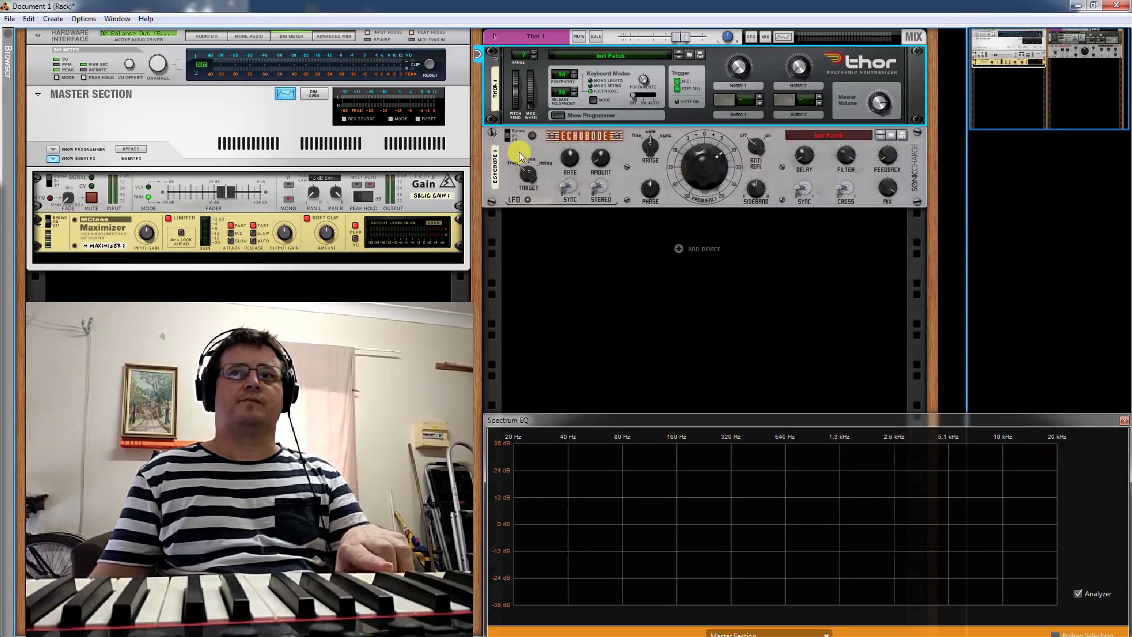
left_click(508, 138)
Step: Try retuning Thor's Osc 2 in semitones against Osc 1, then switch Osc 2 off
left_click(556, 115)
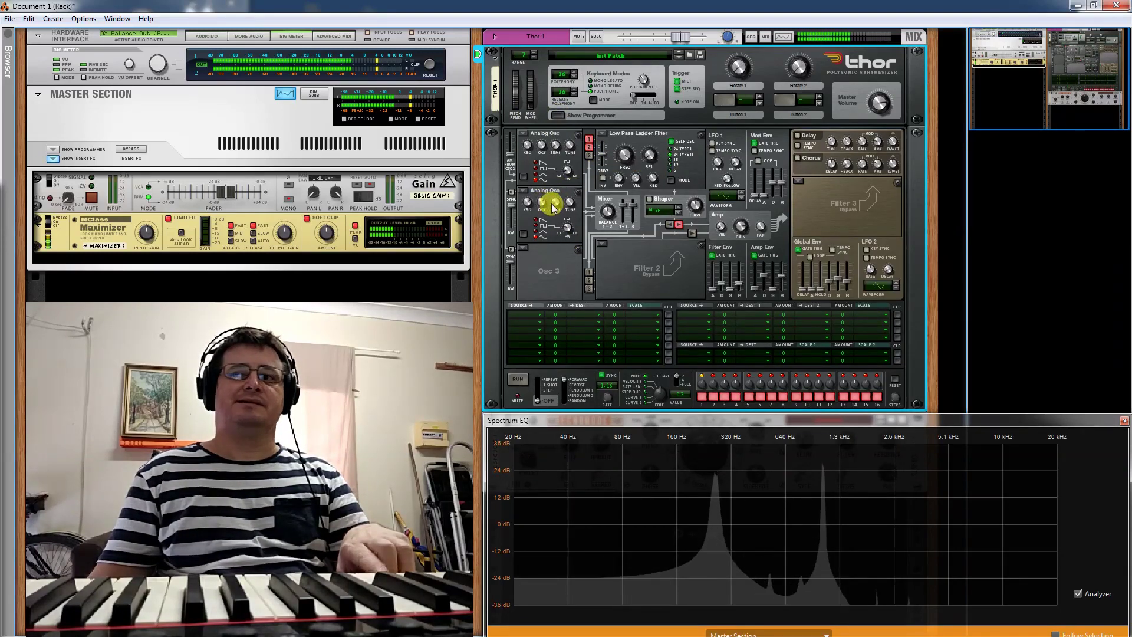
left_click_drag(557, 208, 564, 177)
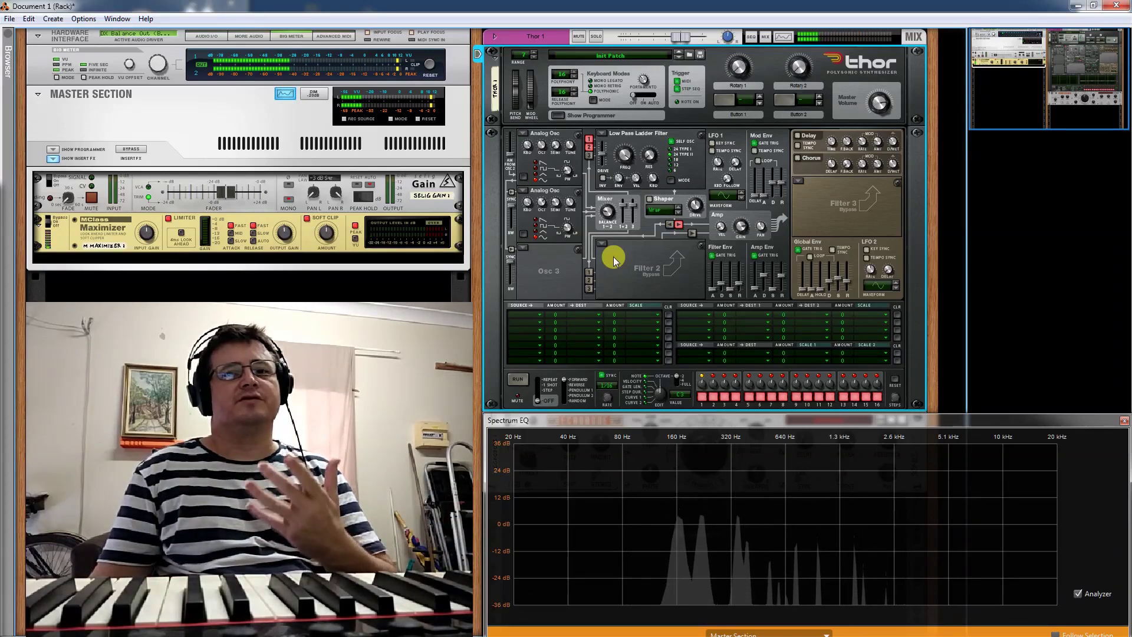
left_click(525, 192)
left_click(540, 281)
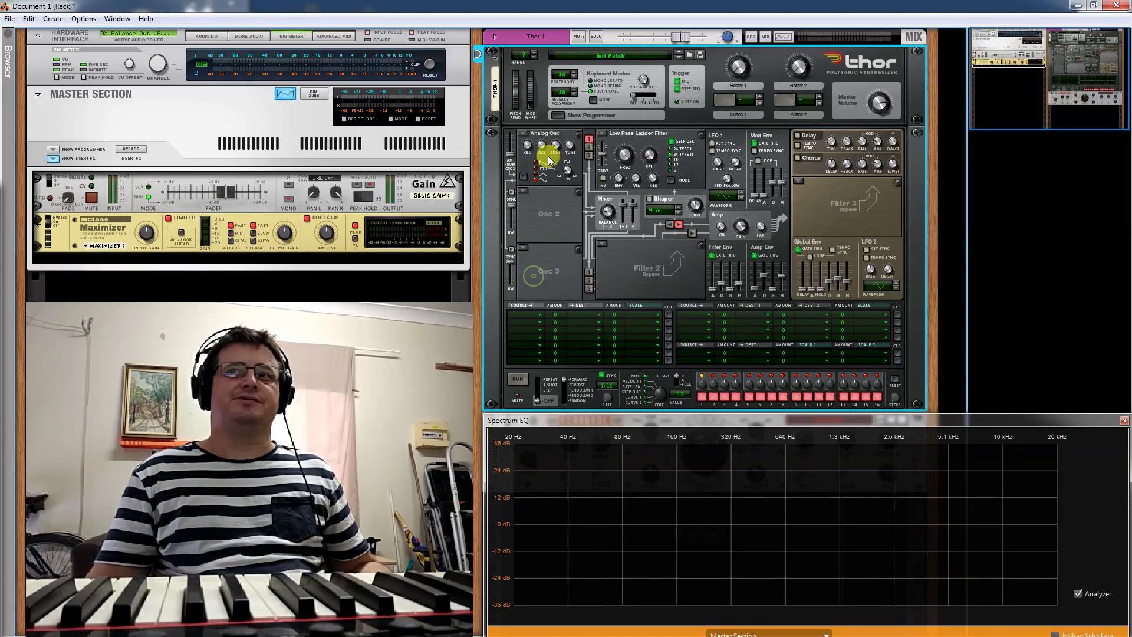
Step: Hide Thor's programmer, reactivate the Echobode, and lower its wet mix to blend in the dry sound
left_click(558, 115)
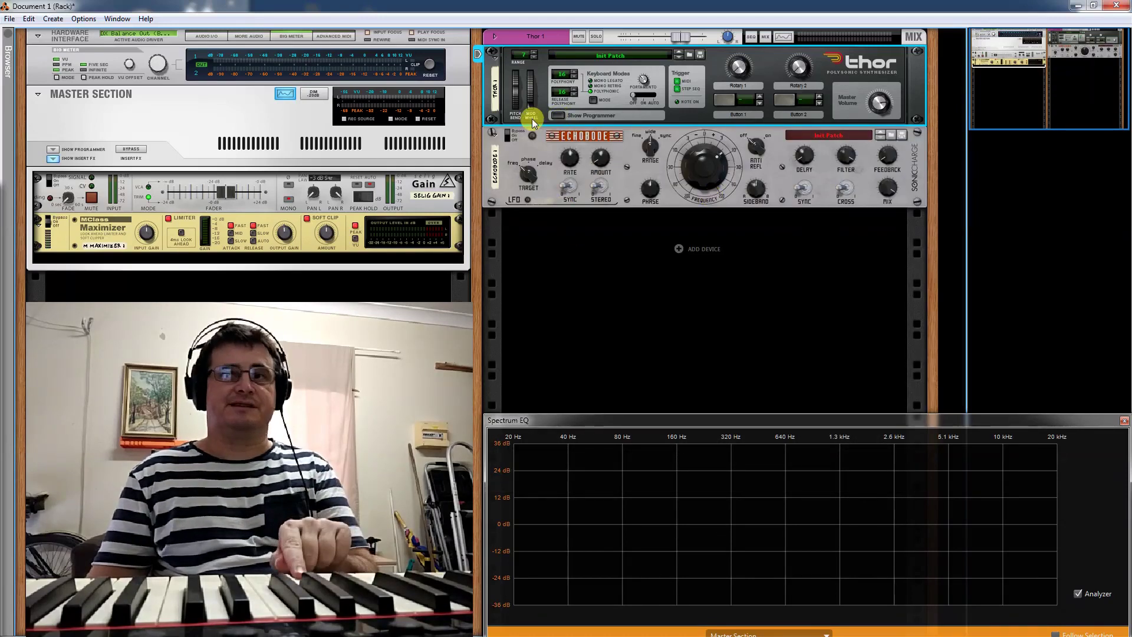
left_click(511, 137)
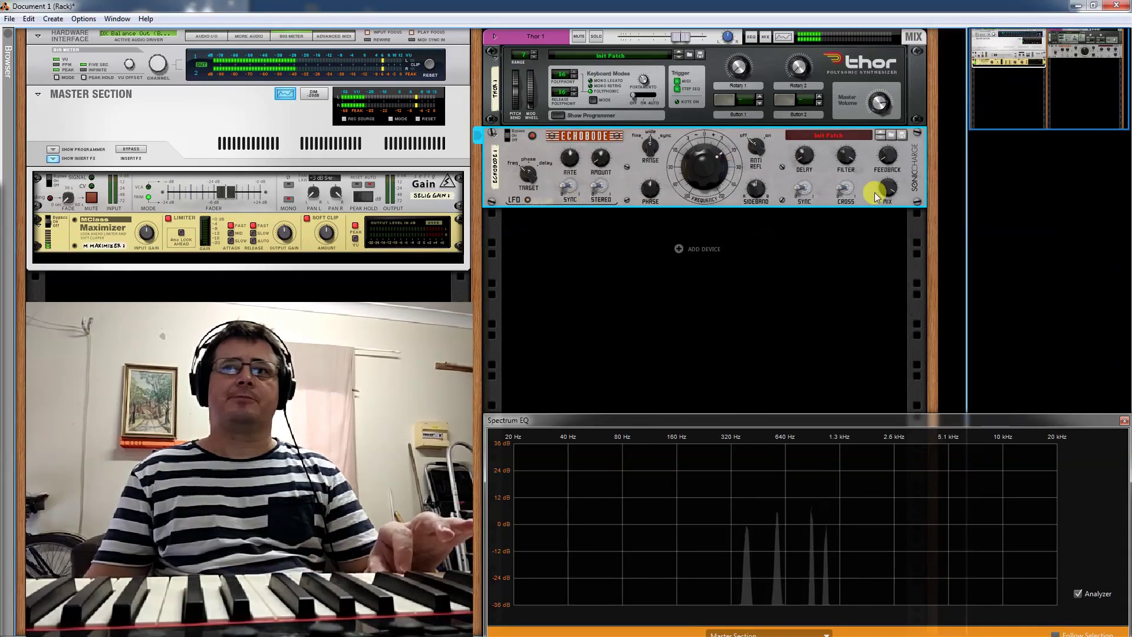
left_click_drag(876, 196, 907, 324)
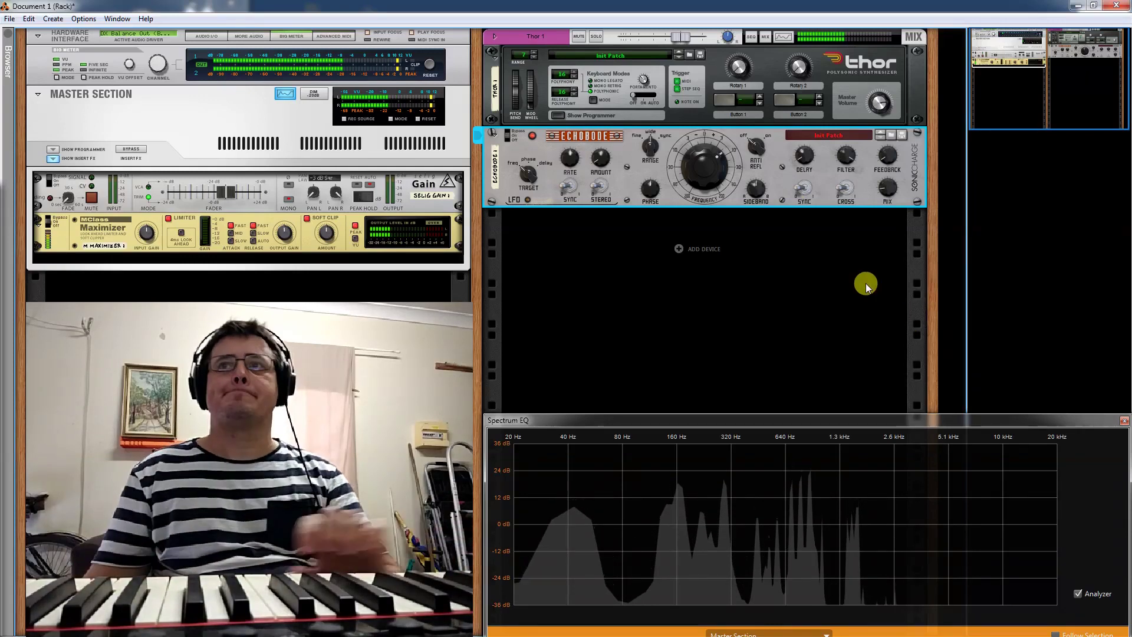
Step: Try the Echobode's anti-reflection setting while sweeping the Wide frequency shift up to 20000 Hz and back down
mouse_move(715, 151)
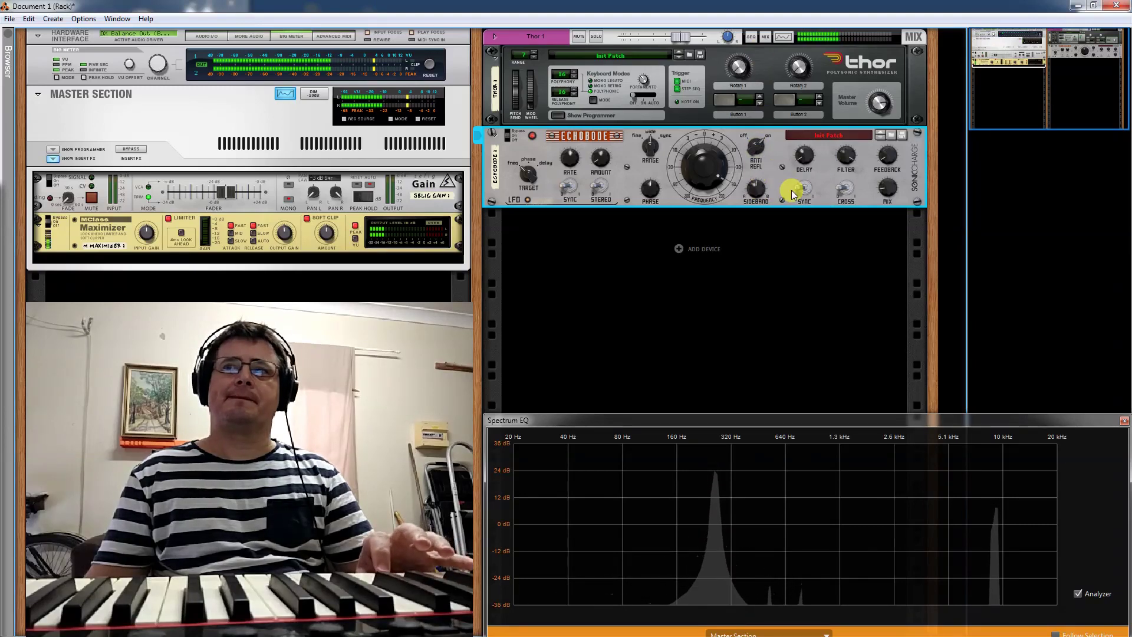
left_click(756, 146)
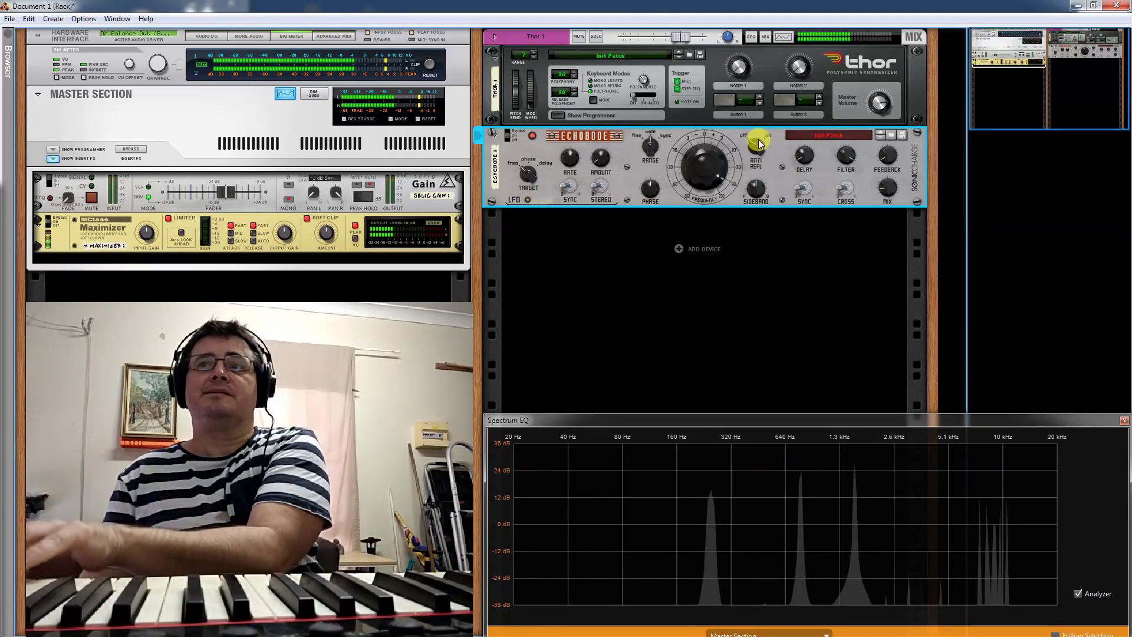
left_click_drag(699, 171, 703, 129)
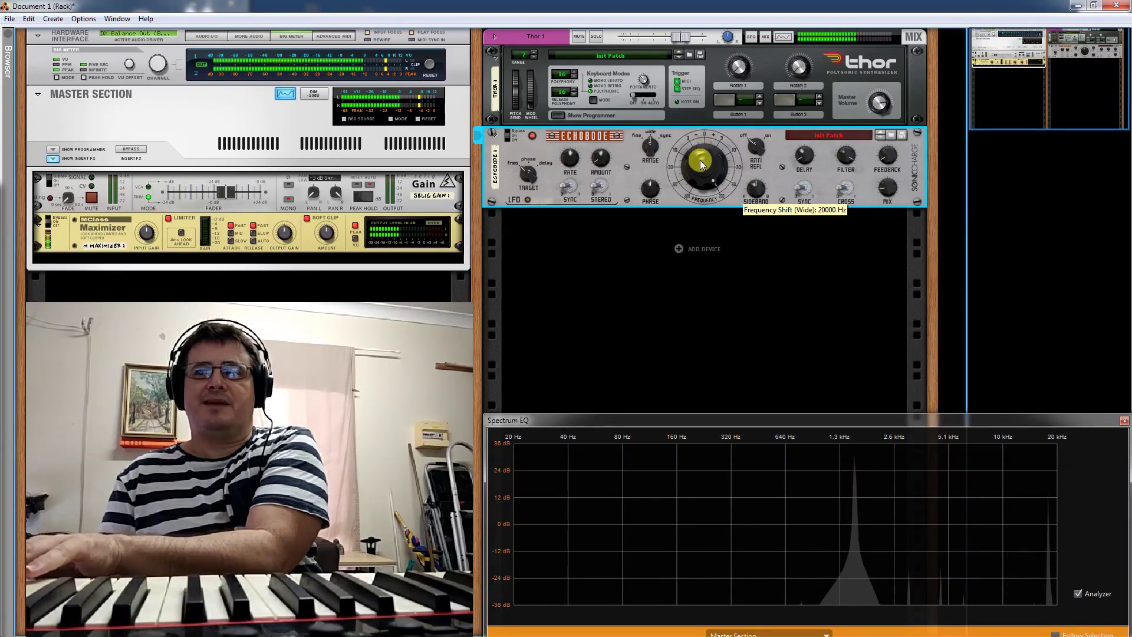
left_click_drag(701, 174, 705, 201)
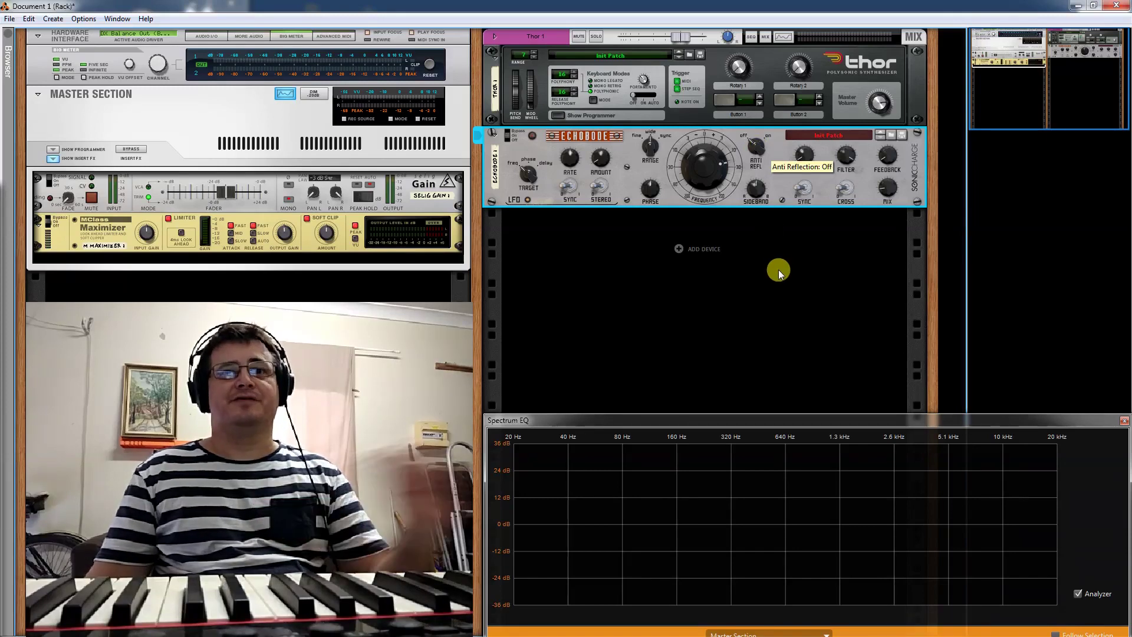
left_click(777, 139)
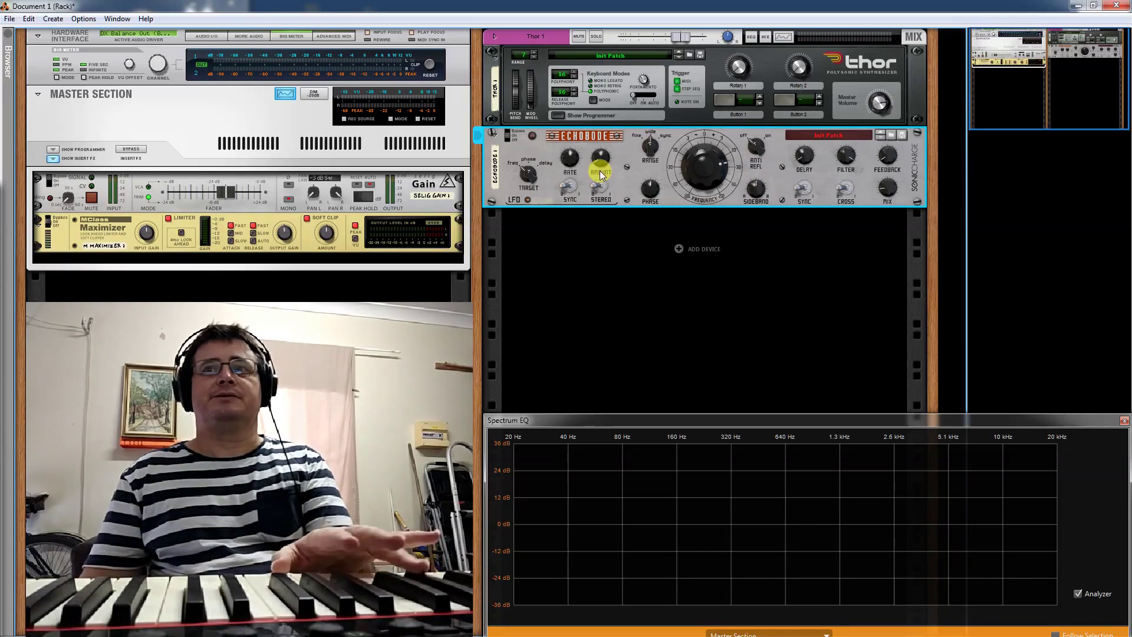
Step: Vary the Echobode's LFO amount to modulate the shifted tone and raise the wet mix
left_click_drag(601, 165, 575, 203)
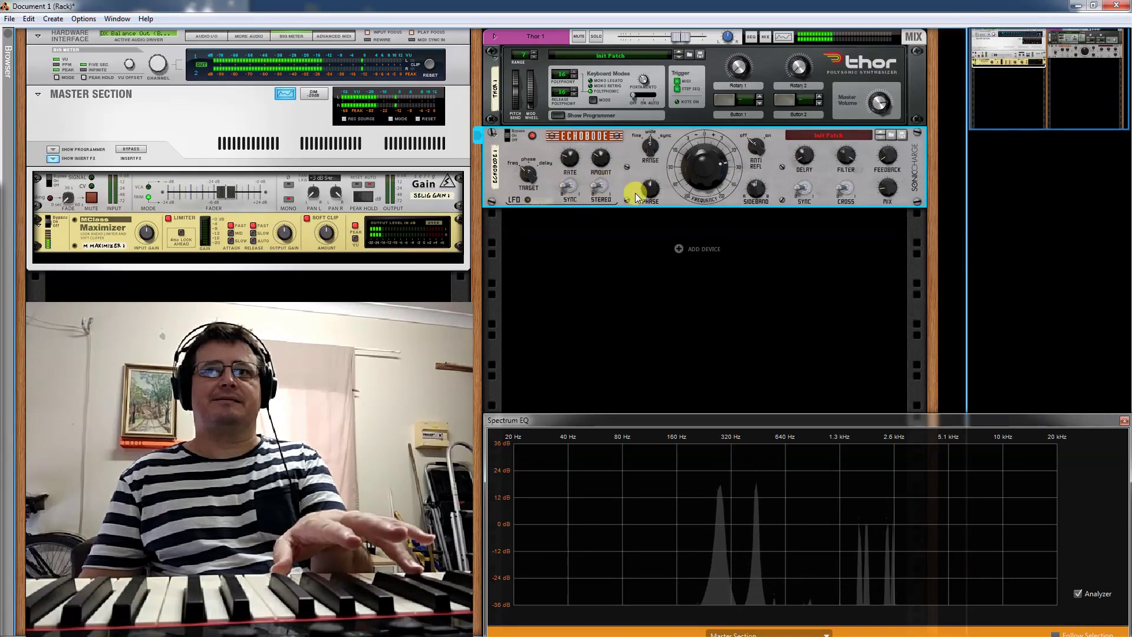
left_click_drag(601, 159, 607, 118)
left_click_drag(891, 175, 890, 137)
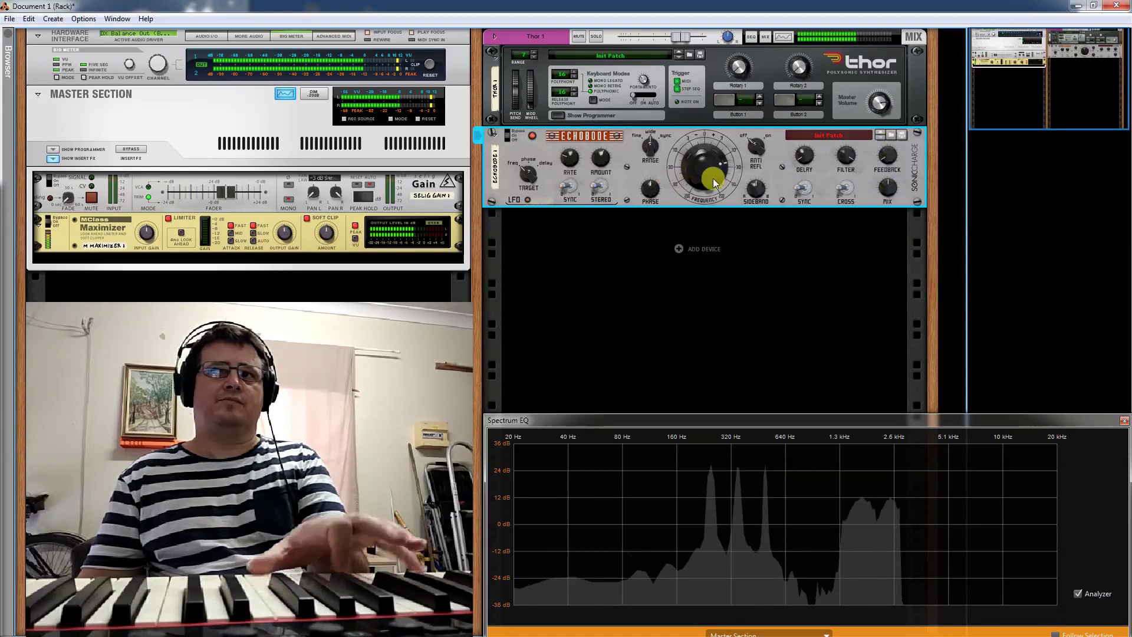
Step: Audition LFO-modulated shifts in the Fine range, trying 8.11 Hz and readjusting the LFO amount
left_click_drag(709, 171, 717, 203)
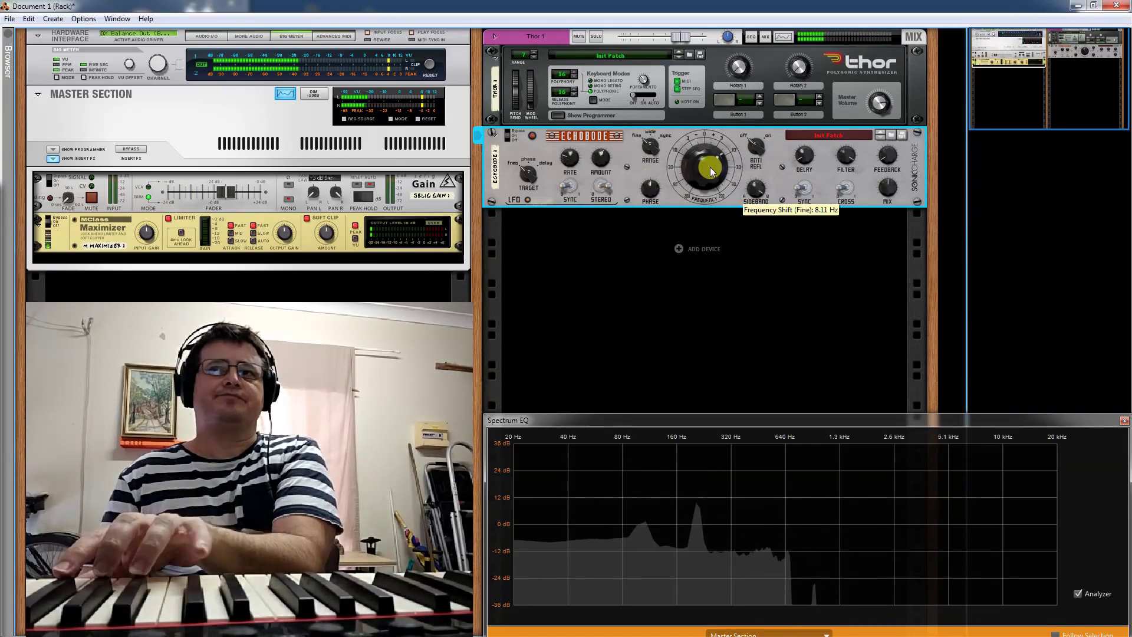
left_click_drag(715, 162, 708, 172)
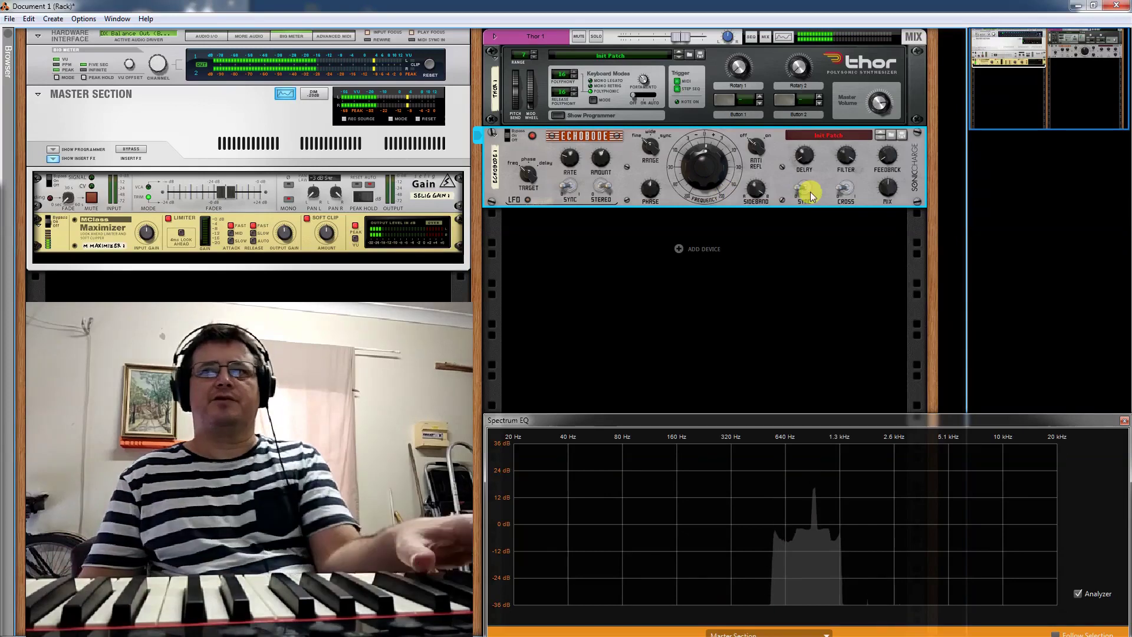
mouse_move(601, 162)
left_mouse_down()
mouse_move(603, 221)
mouse_move(593, 173)
left_mouse_up()
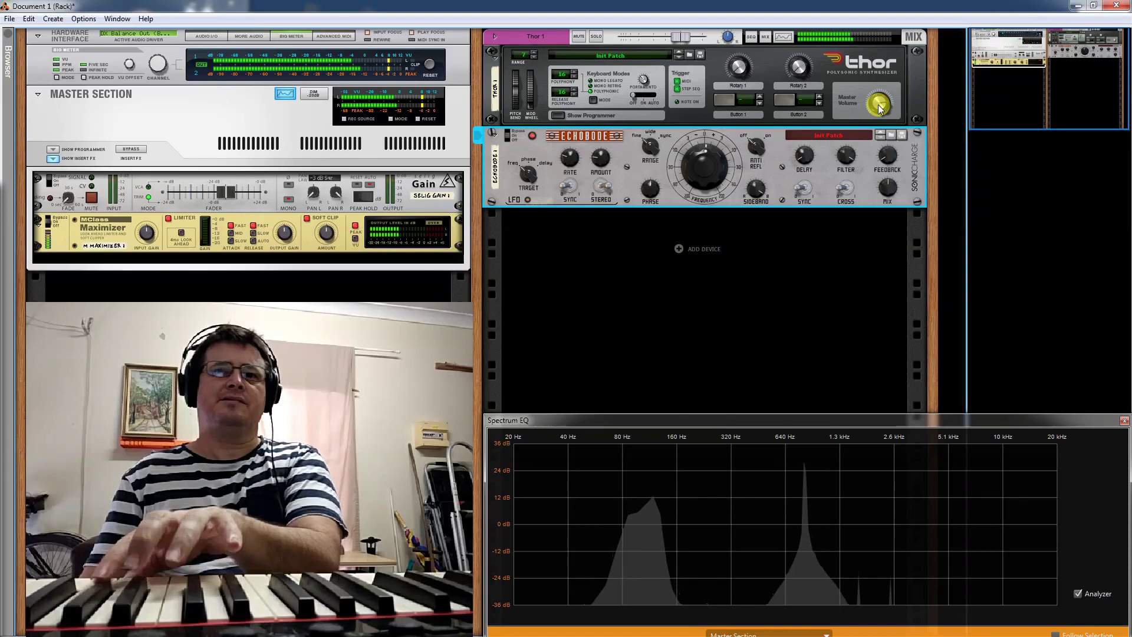
mouse_move(878, 108)
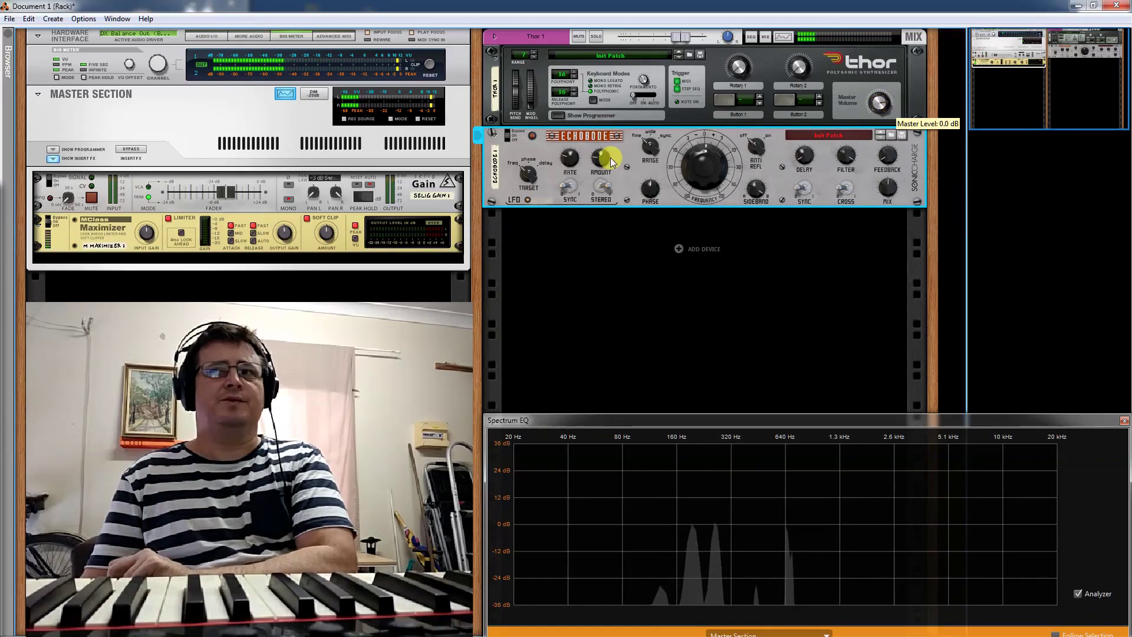
mouse_move(605, 169)
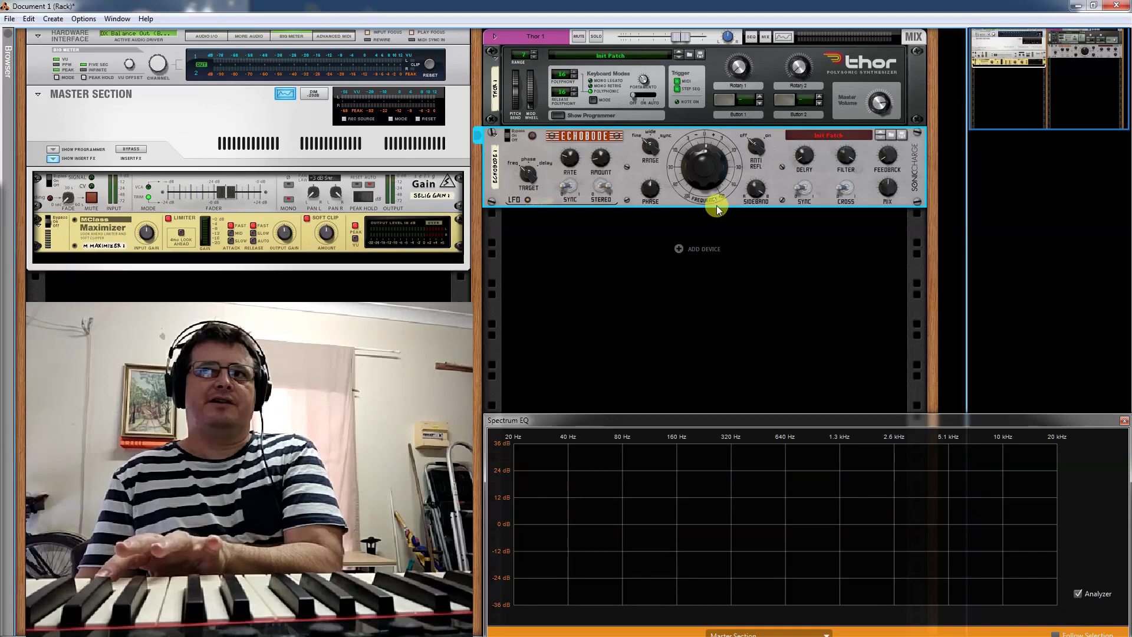
Step: Audition different Echobode sideband mixes, including 100.00, while raising the delay and anti-reflection settings
left_click_drag(756, 186, 759, 230)
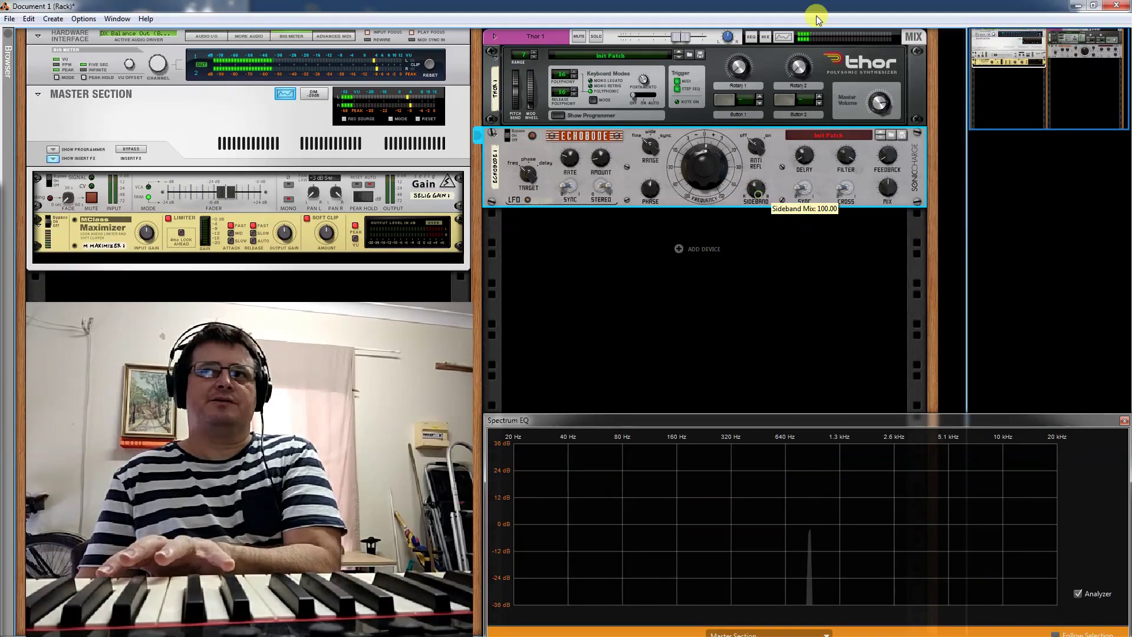
left_click_drag(804, 154, 806, 112)
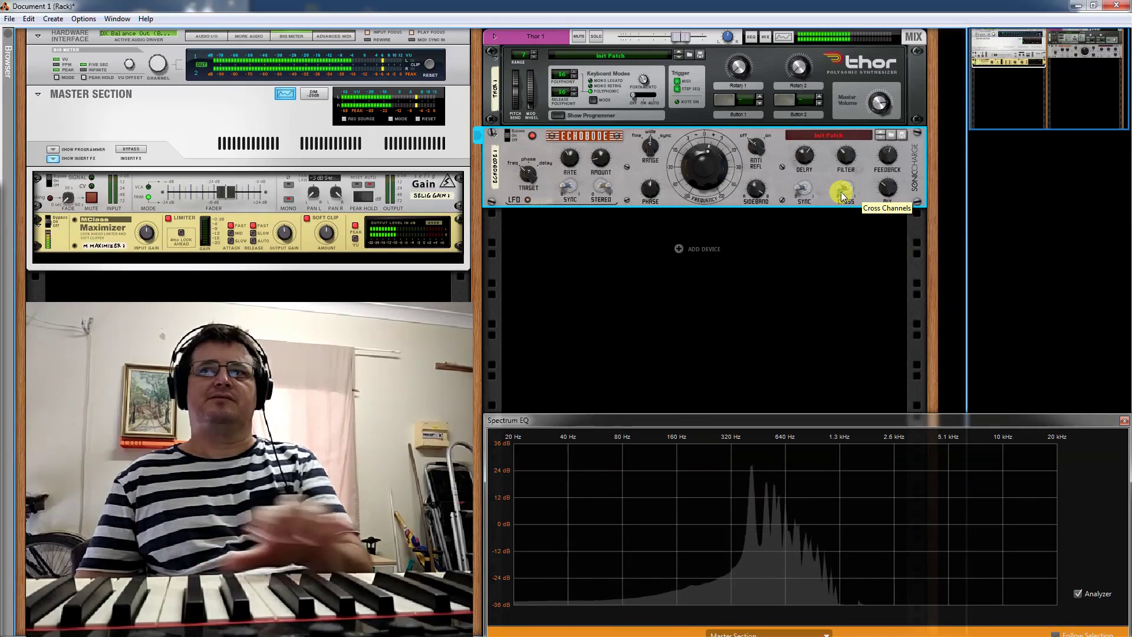
left_click_drag(759, 192, 770, 265)
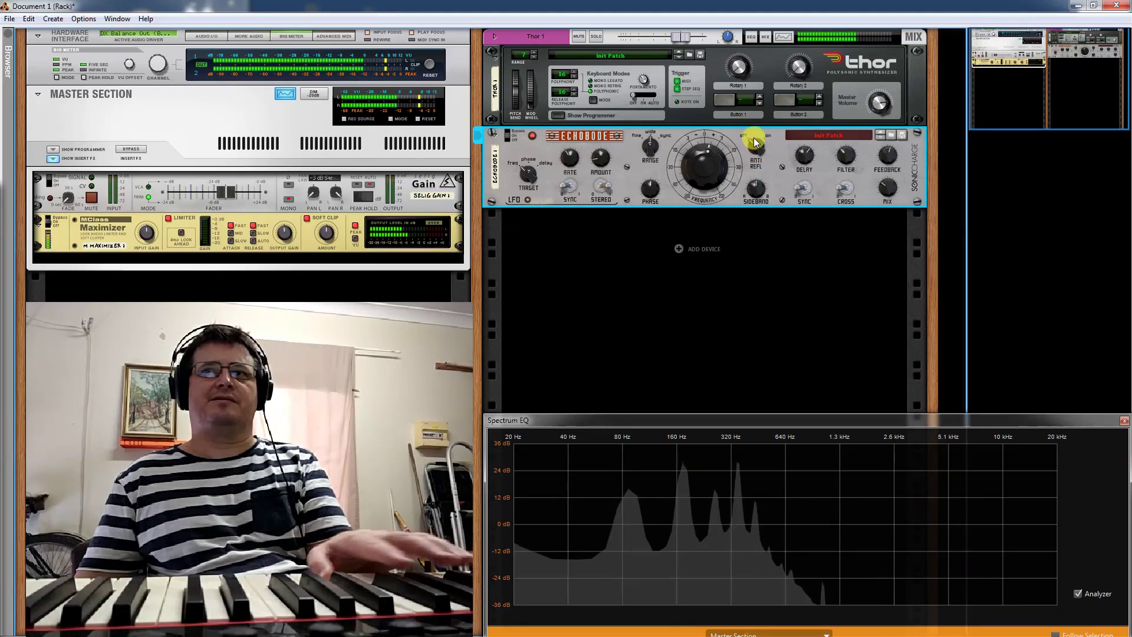
left_click_drag(755, 146, 763, 73)
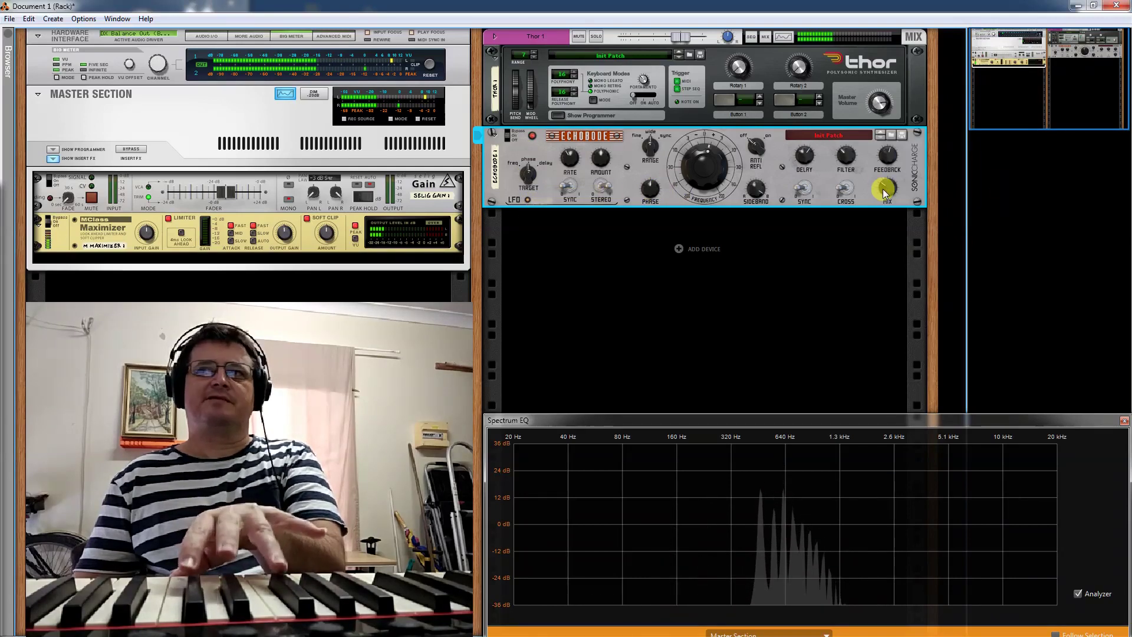
Step: Adjust the Echobode's feedback and set Thor's amp envelope attack to 2.72 s, keeping the programmer hidden when done
left_click_drag(906, 159, 912, 158)
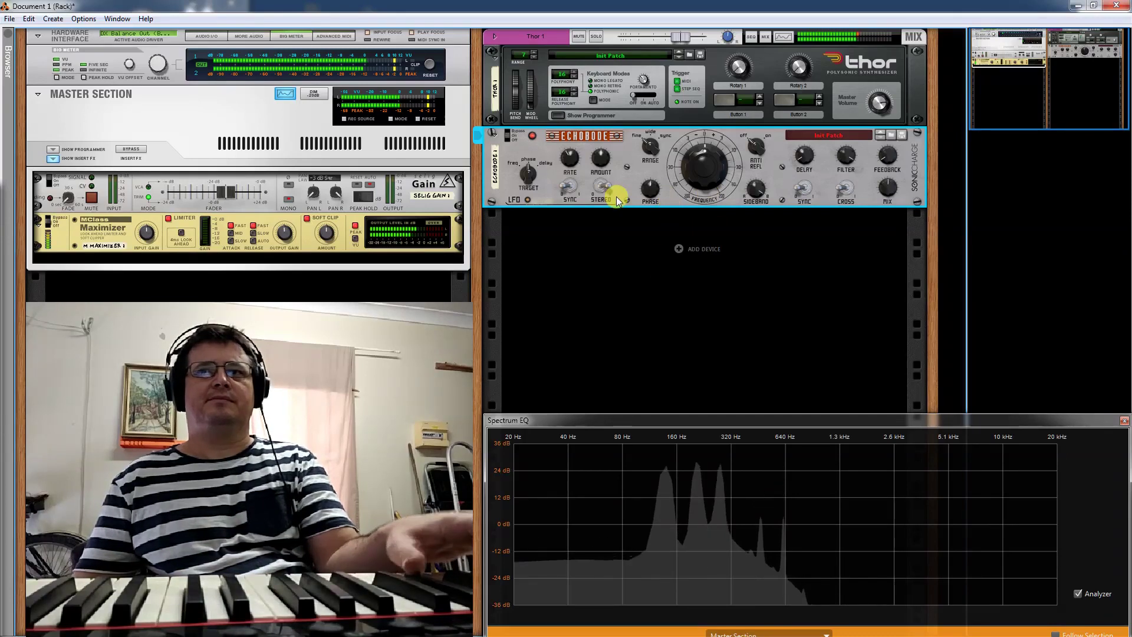
left_click(560, 116)
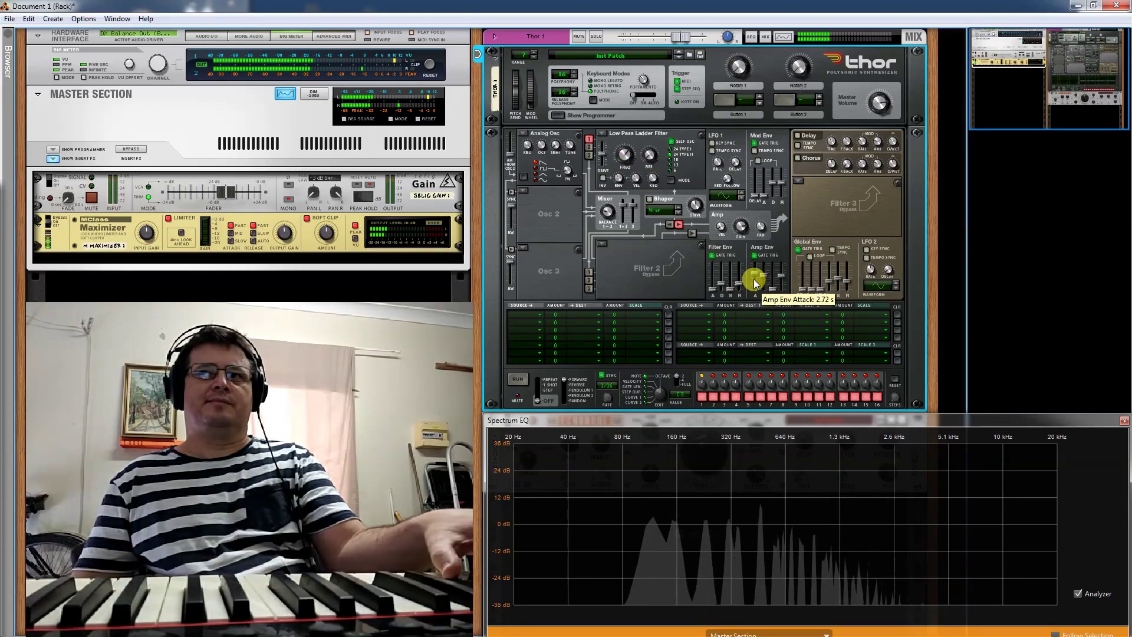
left_click(556, 116)
Step: Lower the Echobode's LFO rate and readjust its feedback while auditioning the Fine frequency shift
left_click_drag(574, 159, 572, 197)
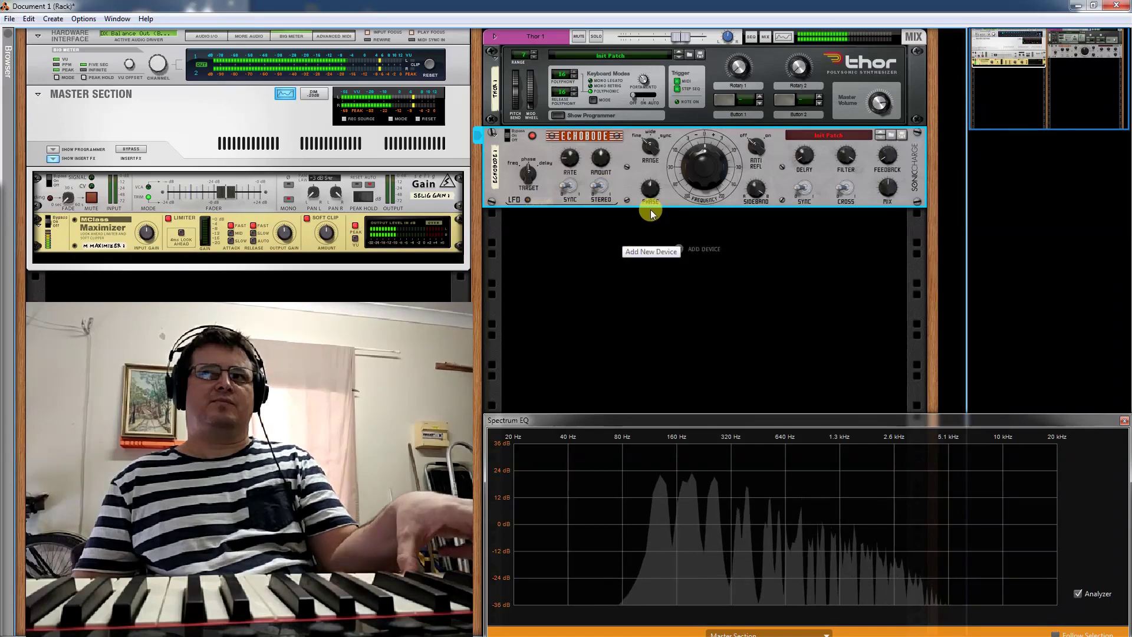
left_click_drag(903, 160, 882, 138)
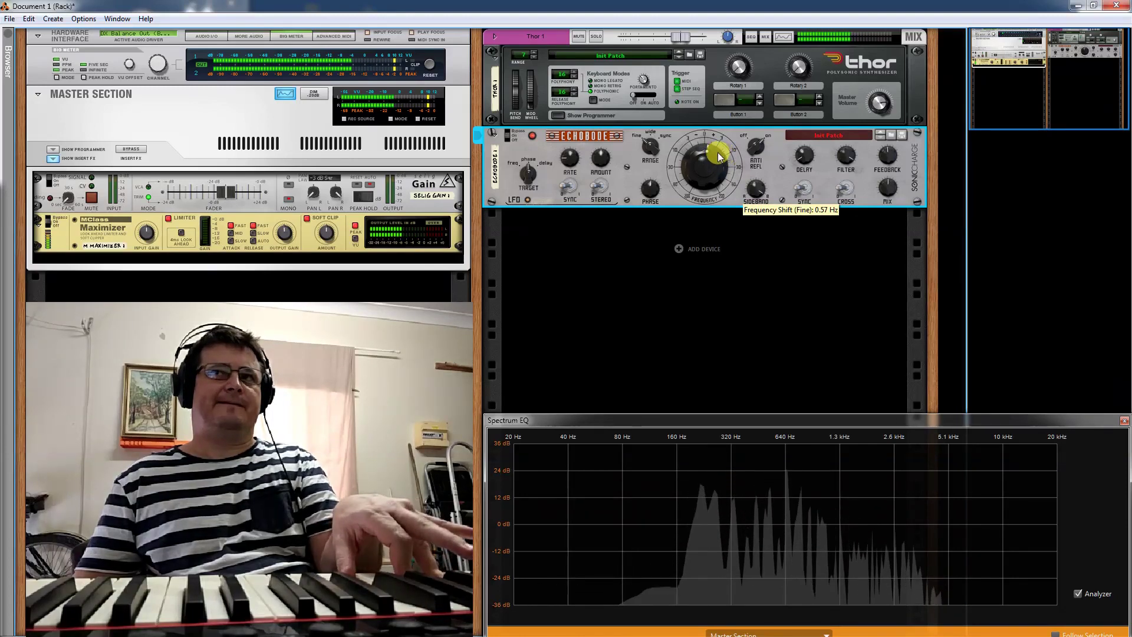
Step: Review Thor's oscillator section in its programmer, and the Echobode's frequency, LFO target and wet mix controls
left_click(555, 116)
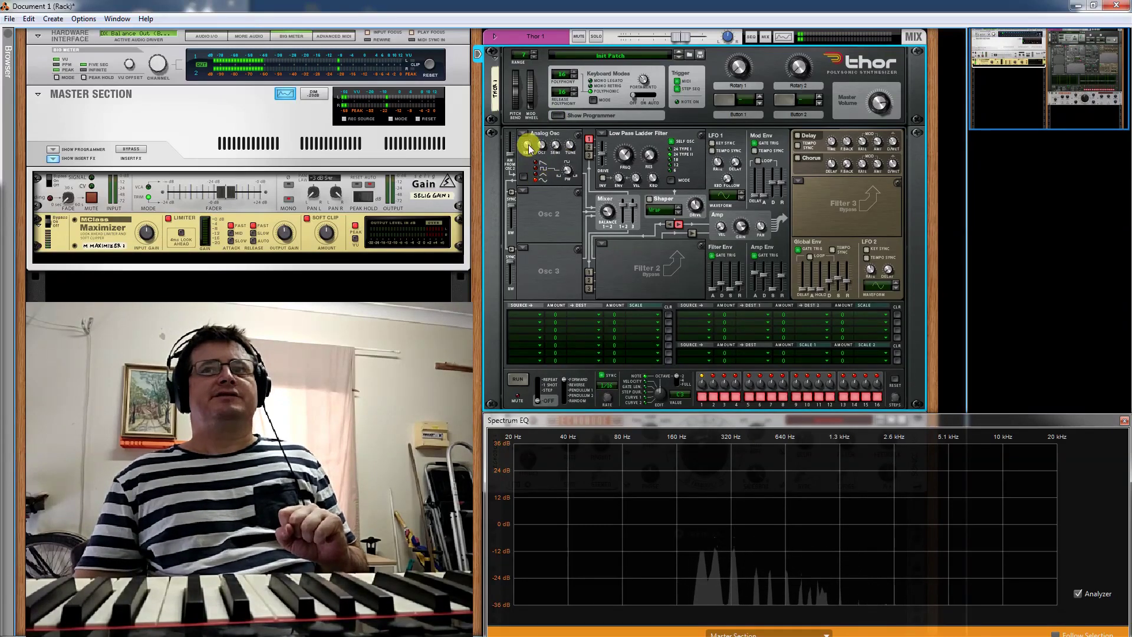
left_click(560, 117)
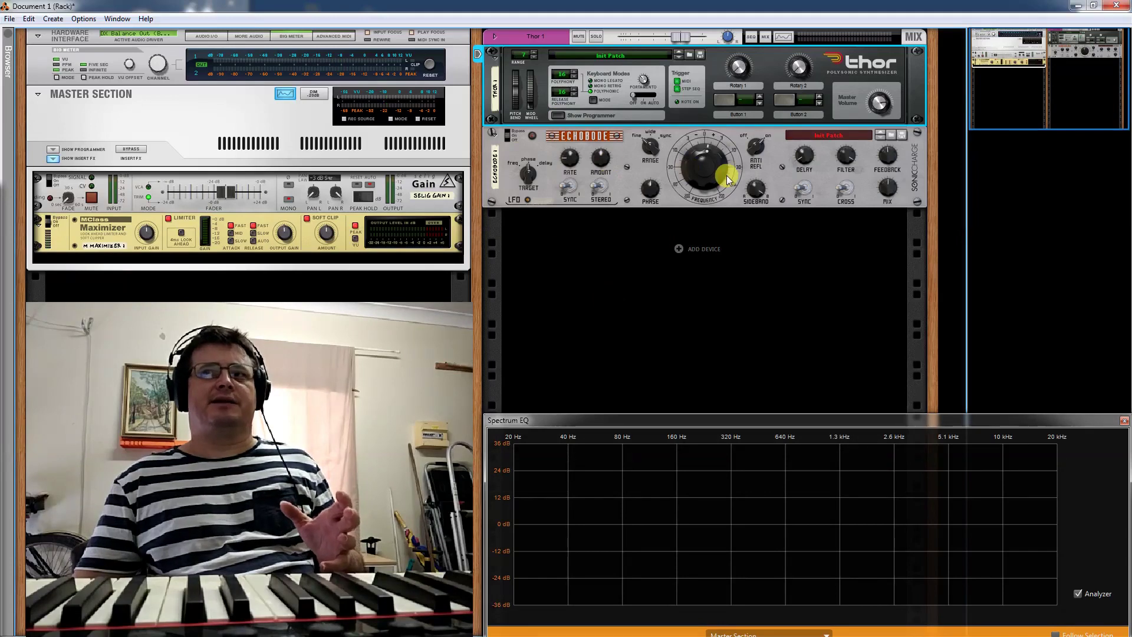
mouse_move(726, 175)
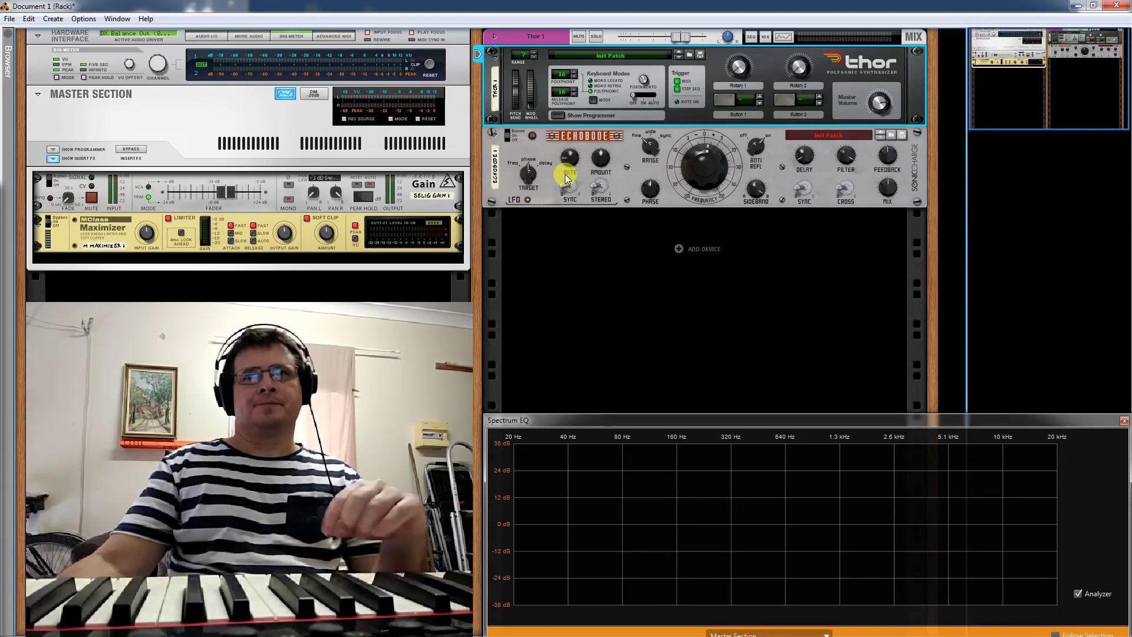
left_click(538, 194)
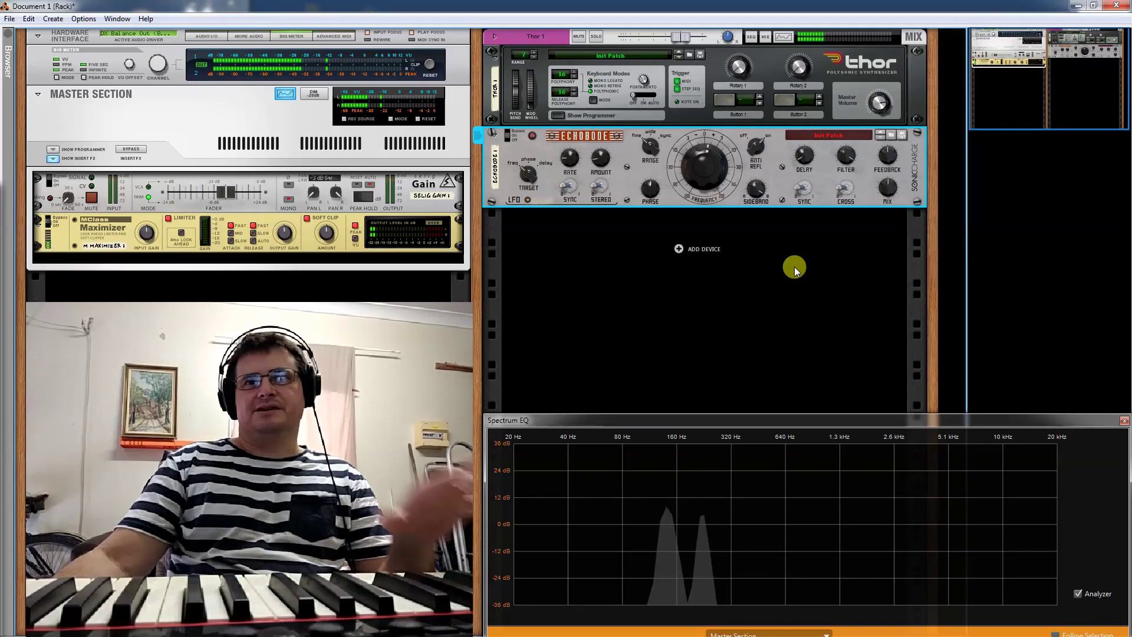
mouse_move(889, 188)
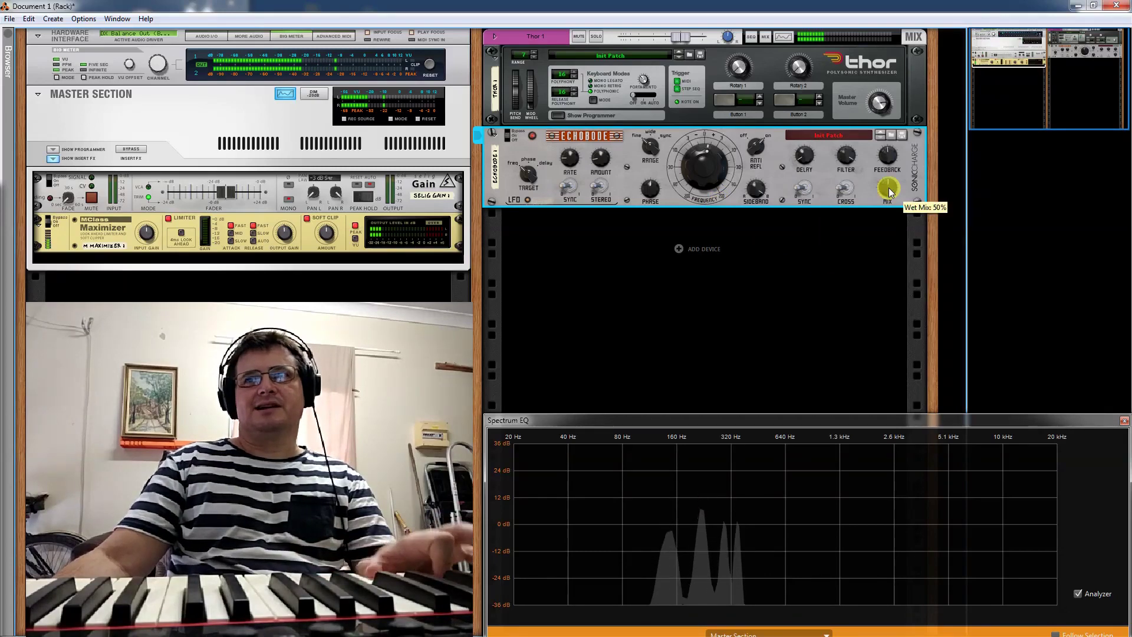